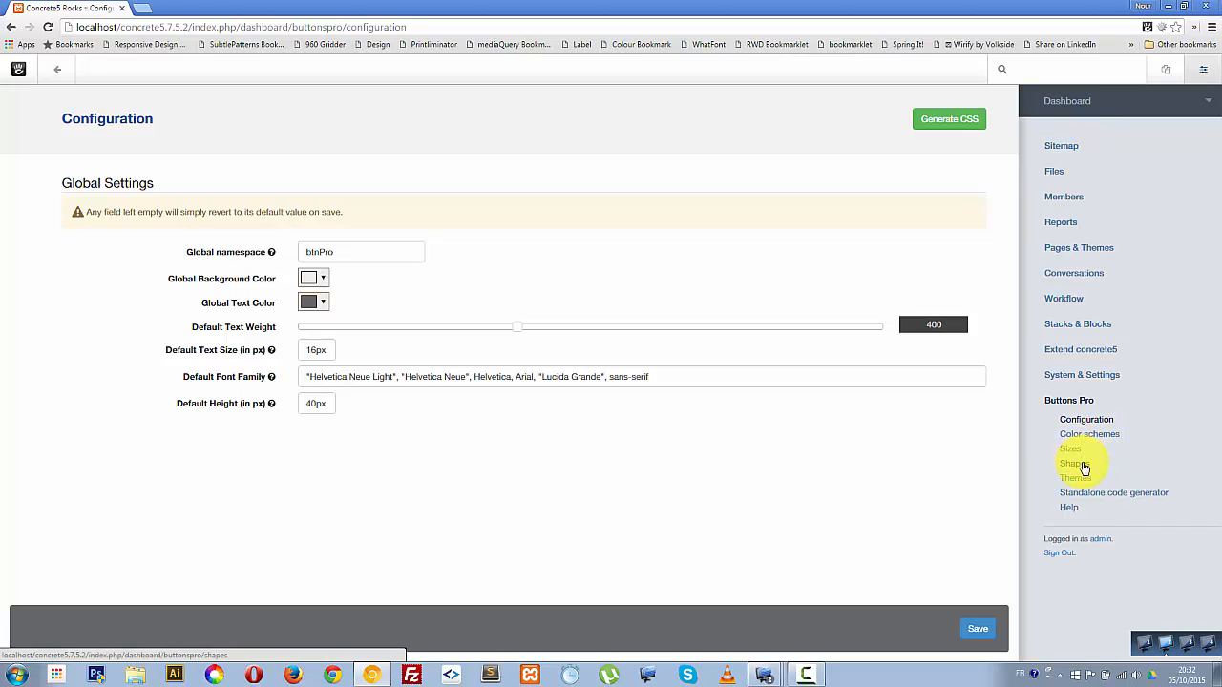
# Step: Open the Buttons Pro color schemes and examine the settings of the built-in primary color
pyautogui.click(1094, 435)
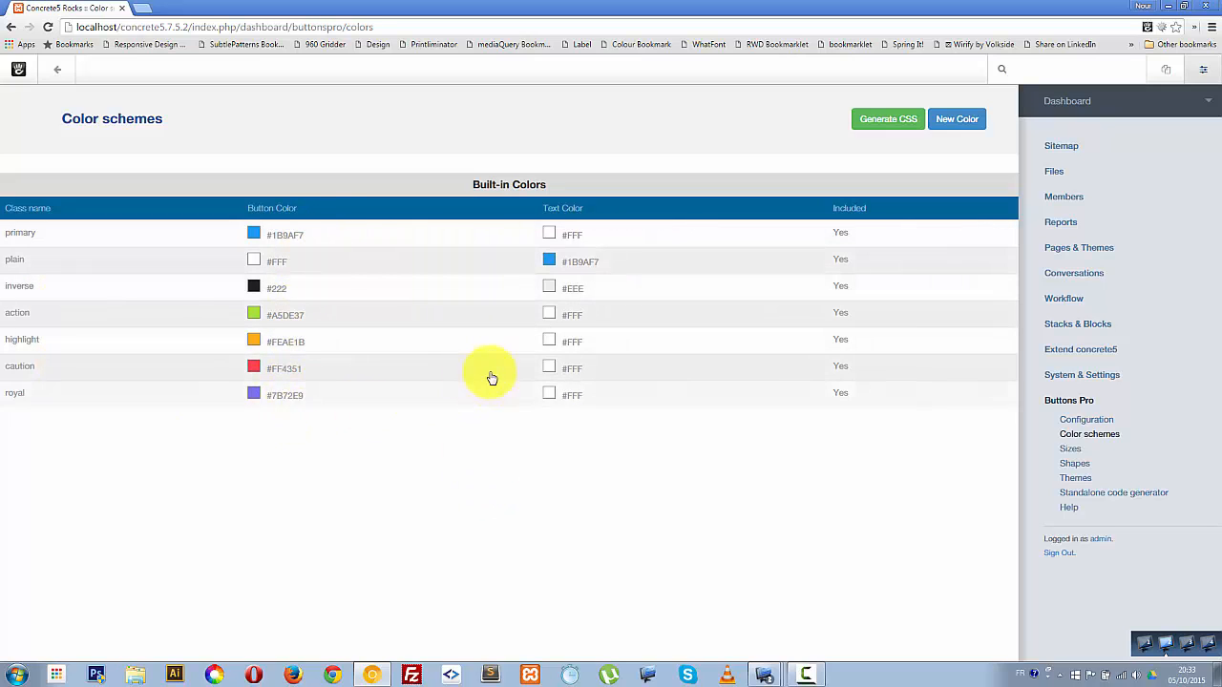
pyautogui.click(27, 235)
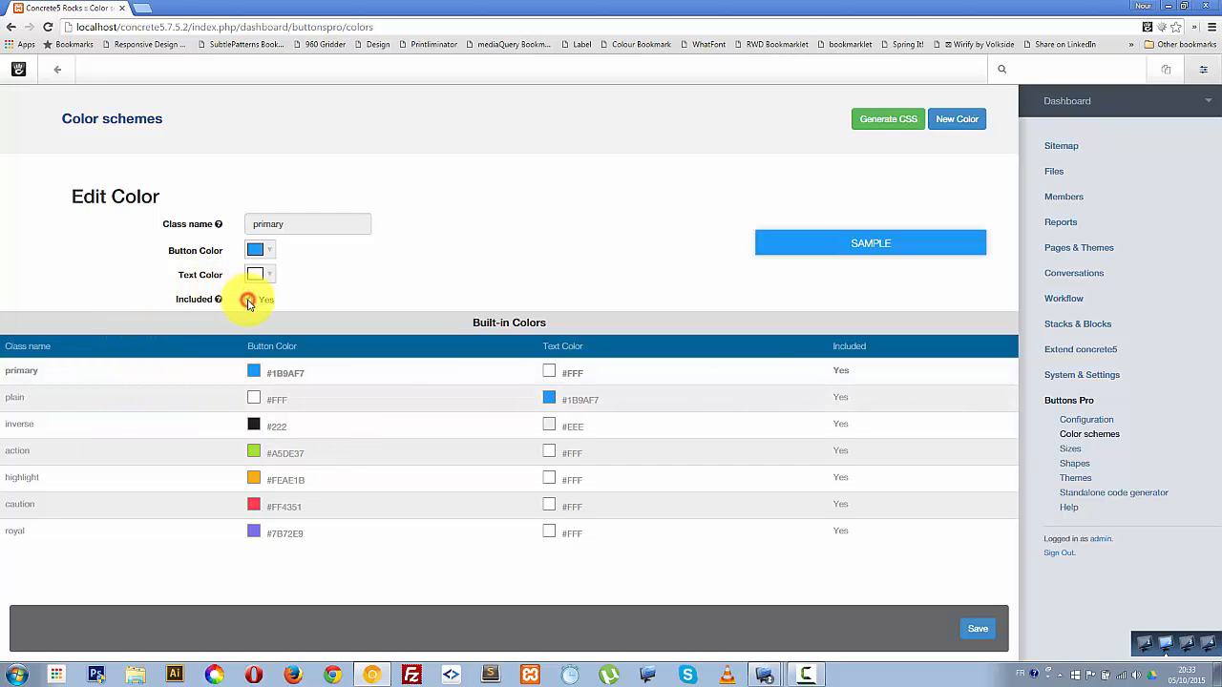
pyautogui.click(257, 249)
pyautogui.click(258, 279)
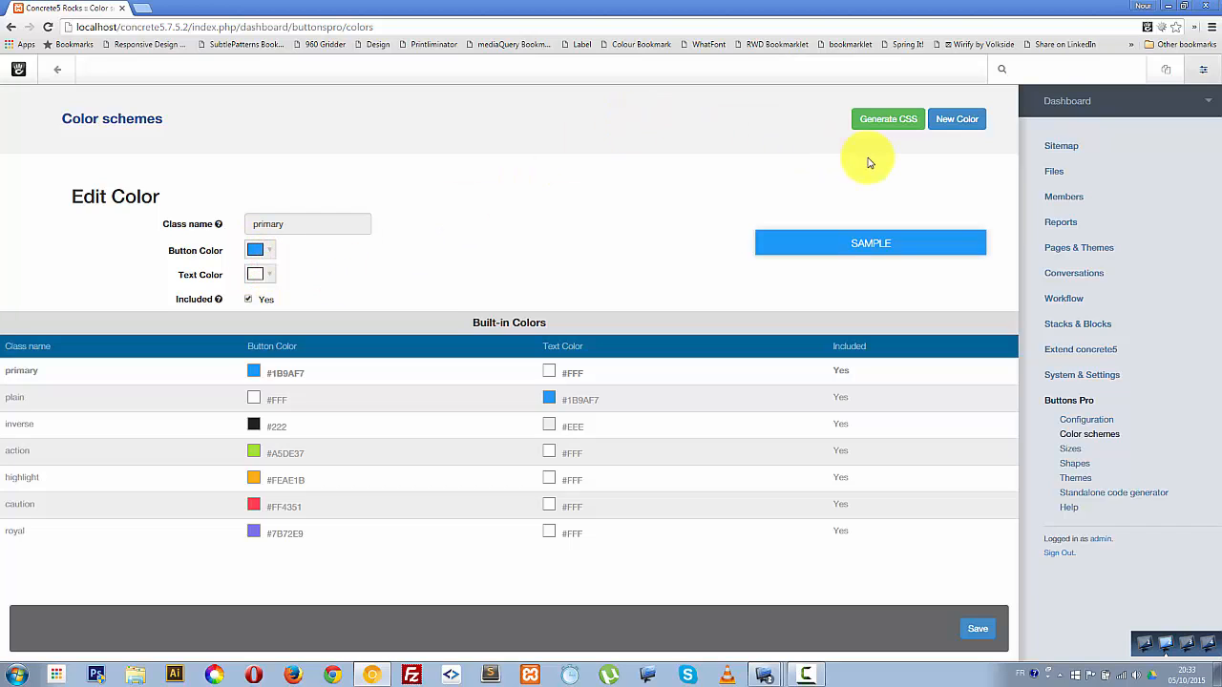
# Step: Start a new color scheme with the class name kingly
pyautogui.click(959, 122)
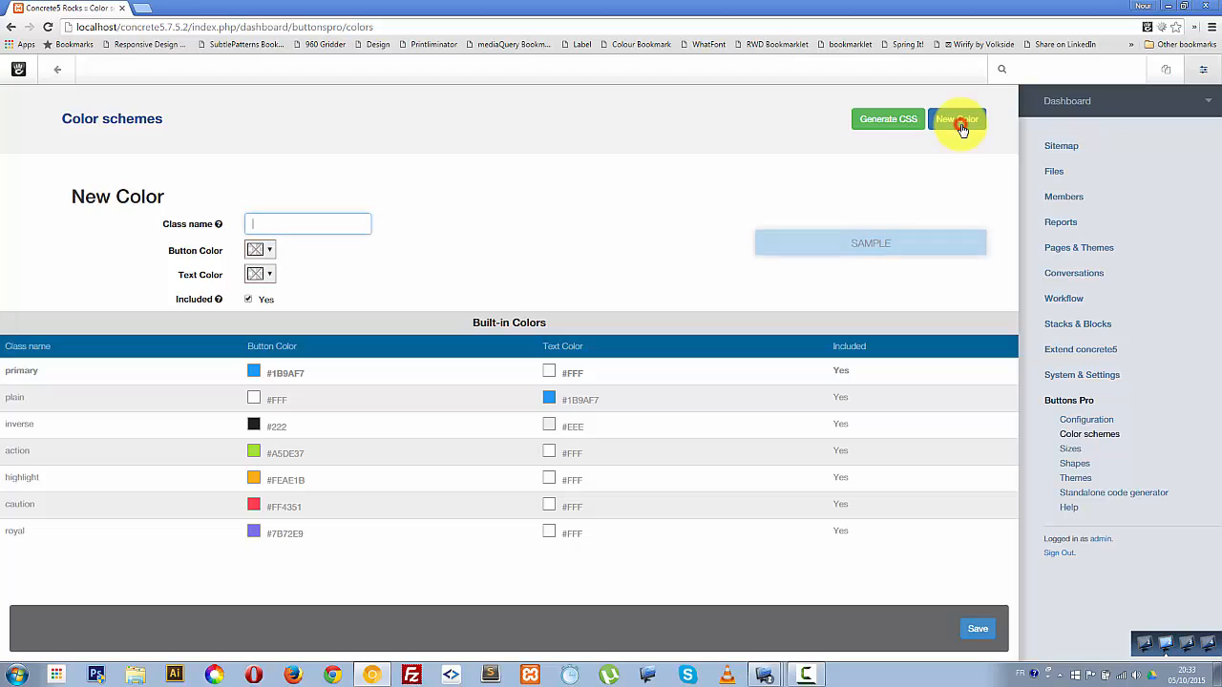
pyautogui.click(324, 223)
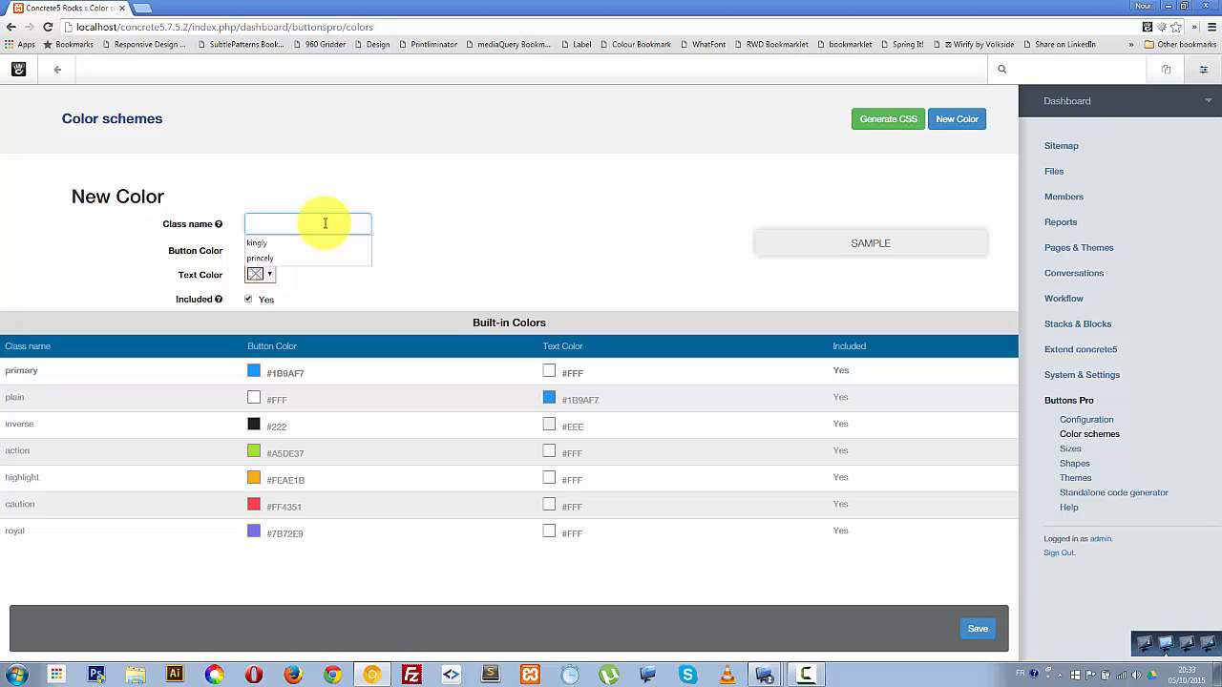
pyautogui.write('kingly')
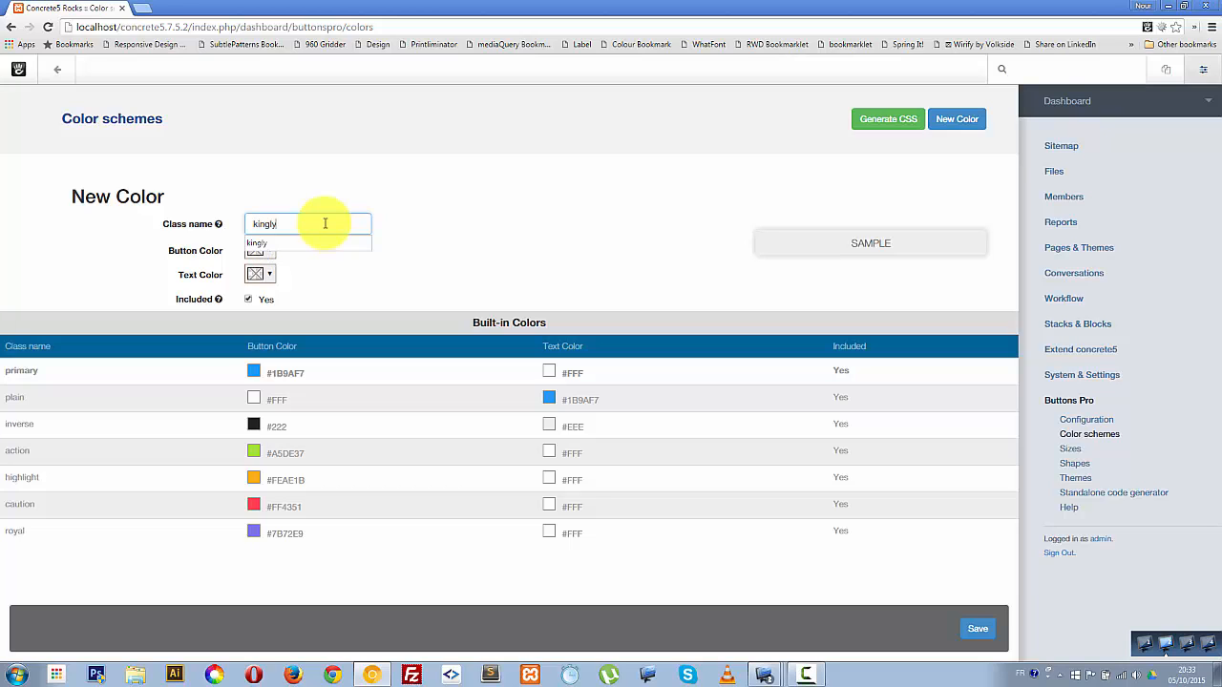
pyautogui.click(314, 263)
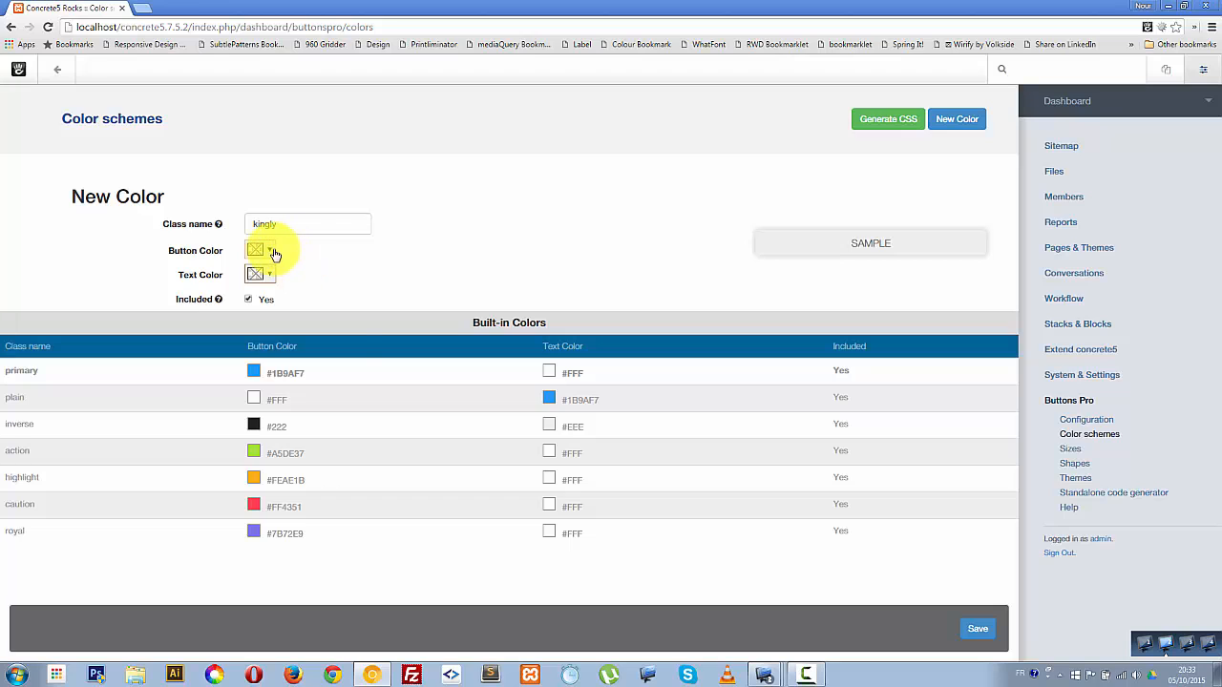
# Step: Set the kingly scheme's button color to purple #ba00d9
pyautogui.click(274, 251)
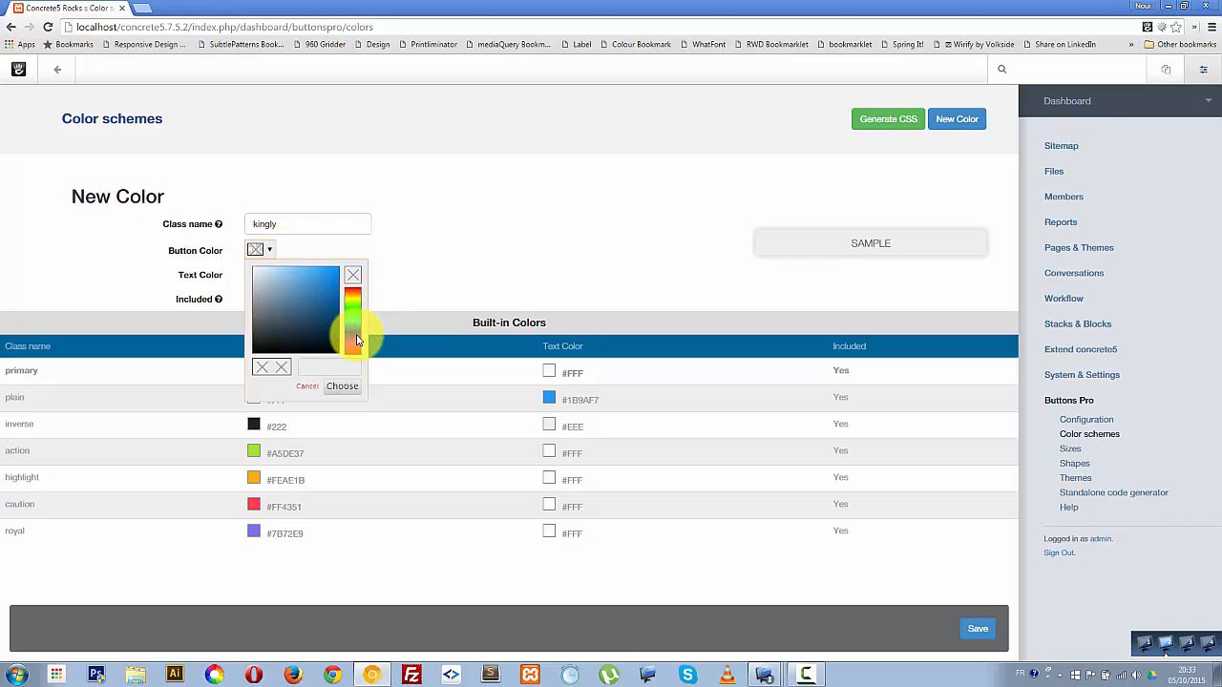
pyautogui.click(354, 338)
pyautogui.moveTo(341, 301); pyautogui.dragTo(338, 278)
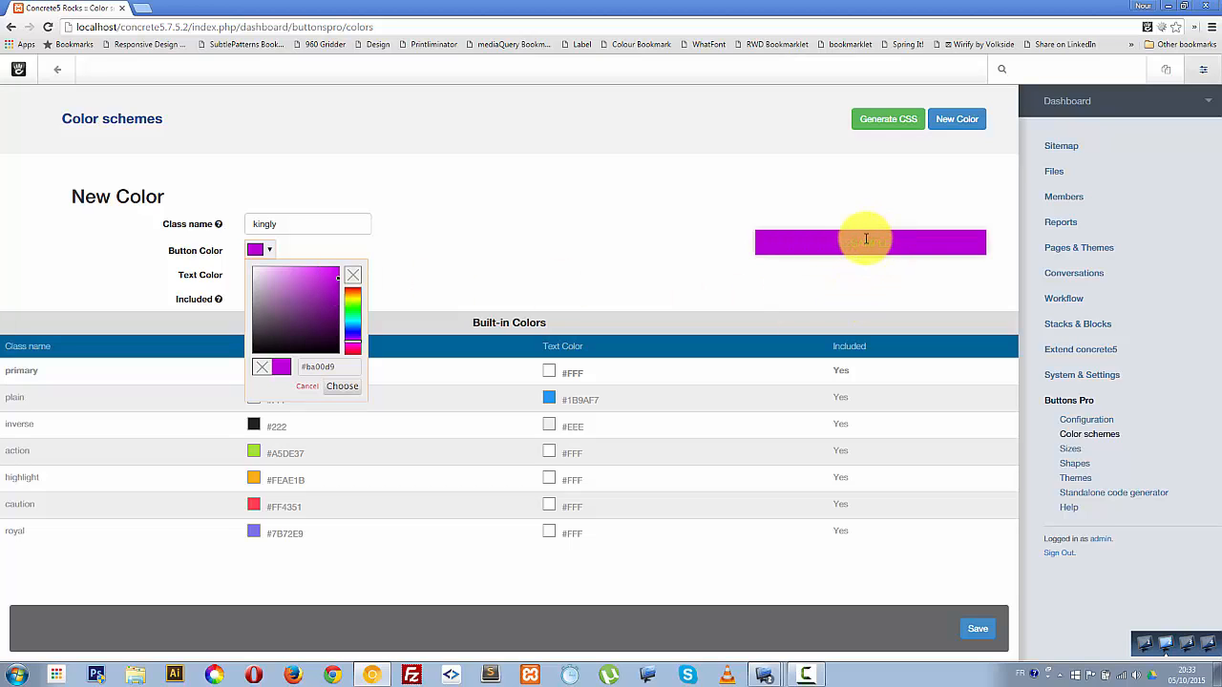
pyautogui.click(342, 386)
# Step: Set the kingly scheme's text color to near-white #fffefe and save the new color
pyautogui.click(261, 275)
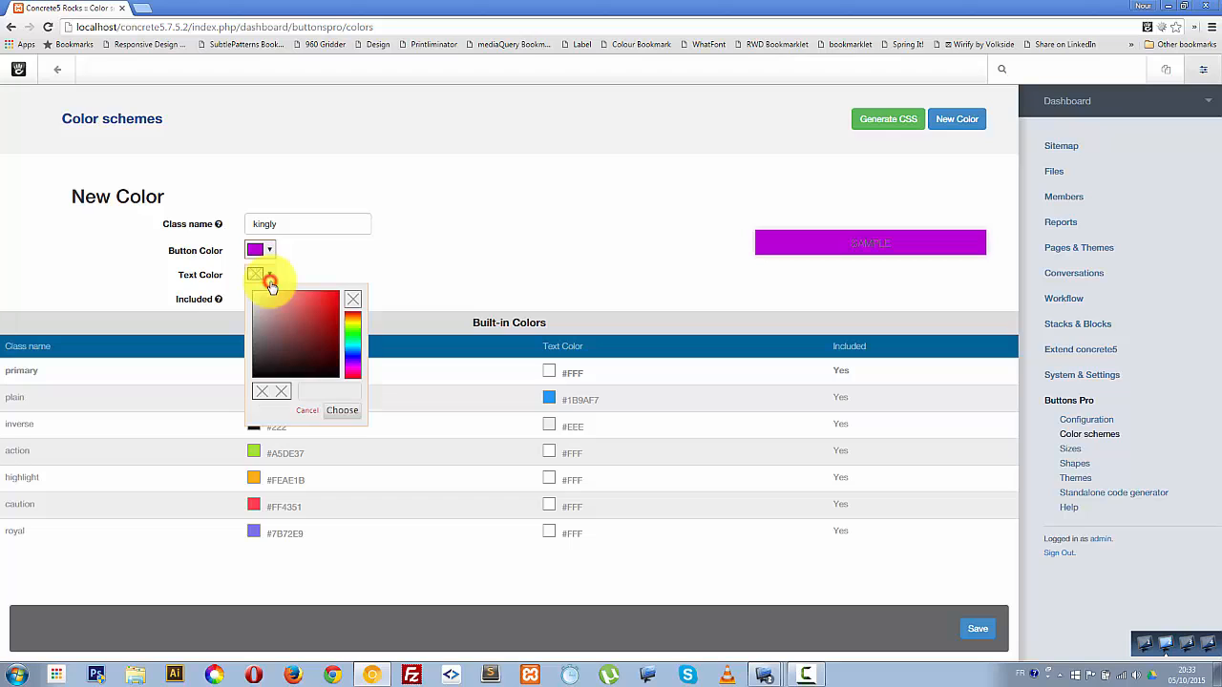
pyautogui.click(254, 296)
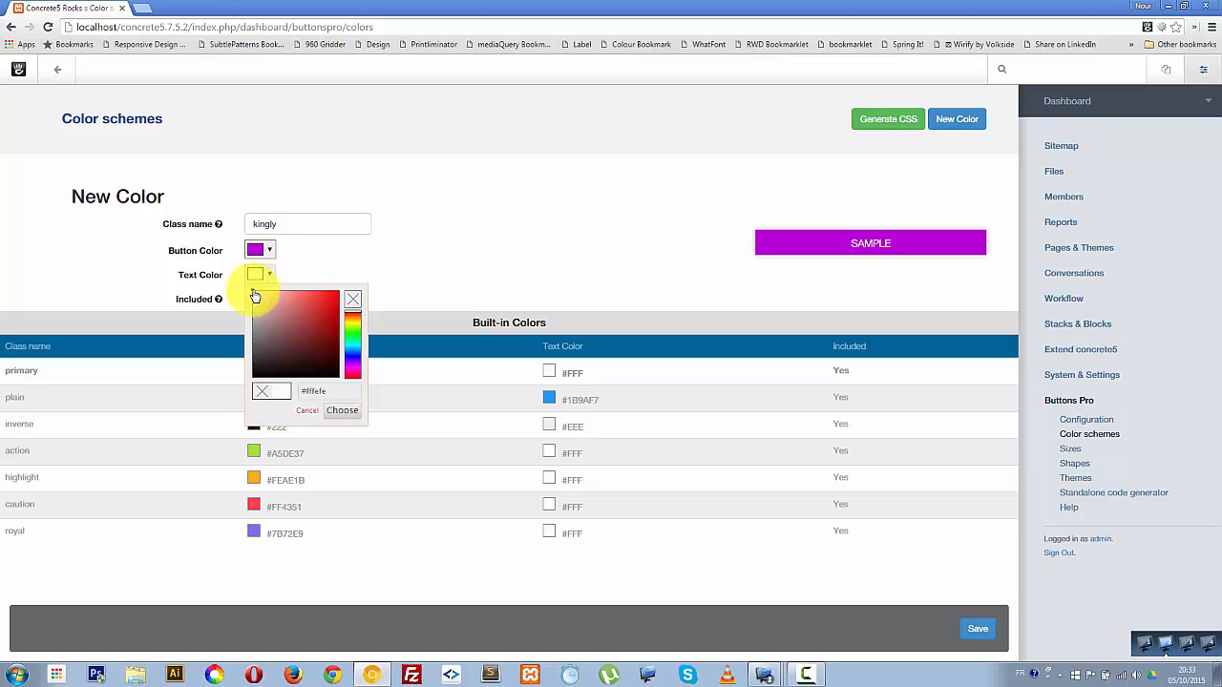
pyautogui.click(347, 409)
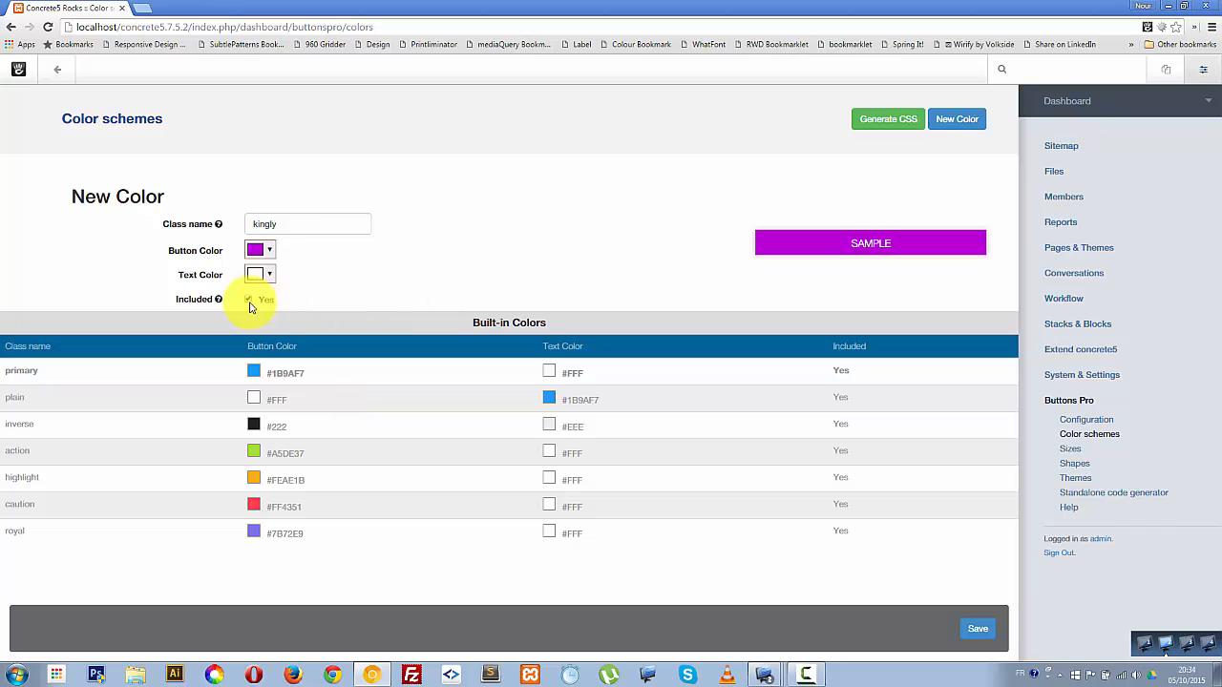
pyautogui.click(971, 634)
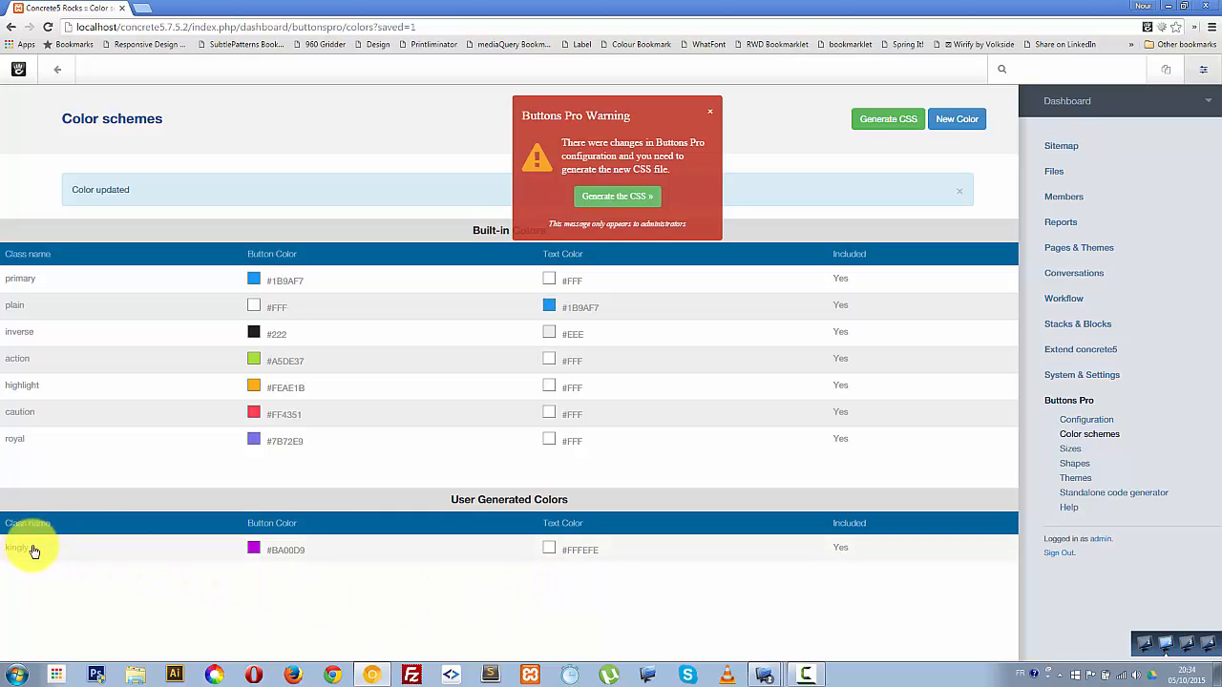
# Step: Change the kingly color's button color to darker purple #9400AC and save it
pyautogui.click(401, 557)
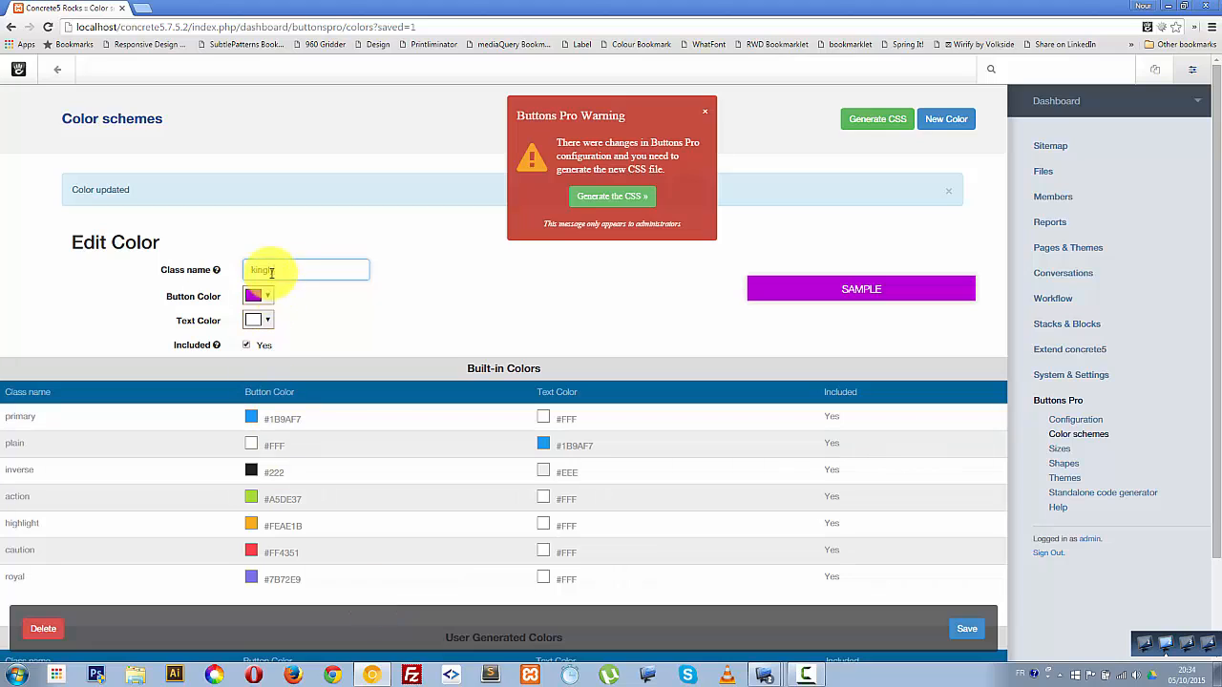
pyautogui.click(267, 298)
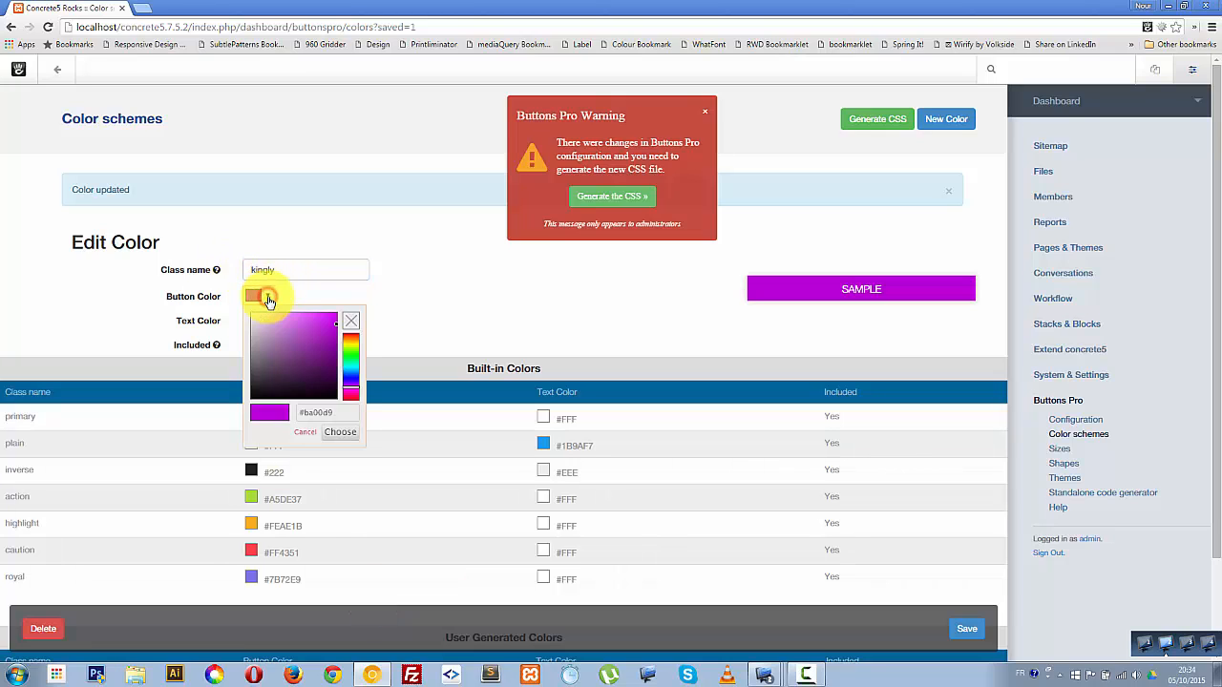
pyautogui.click(336, 339)
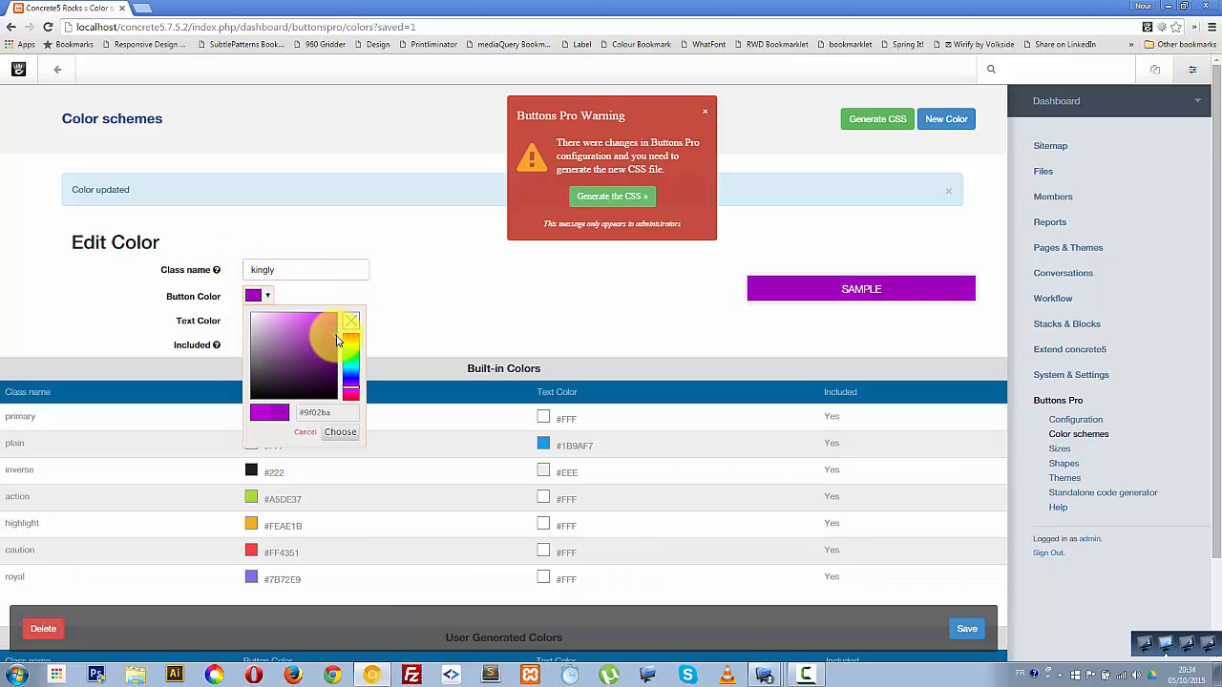
pyautogui.moveTo(337, 339); pyautogui.dragTo(338, 344)
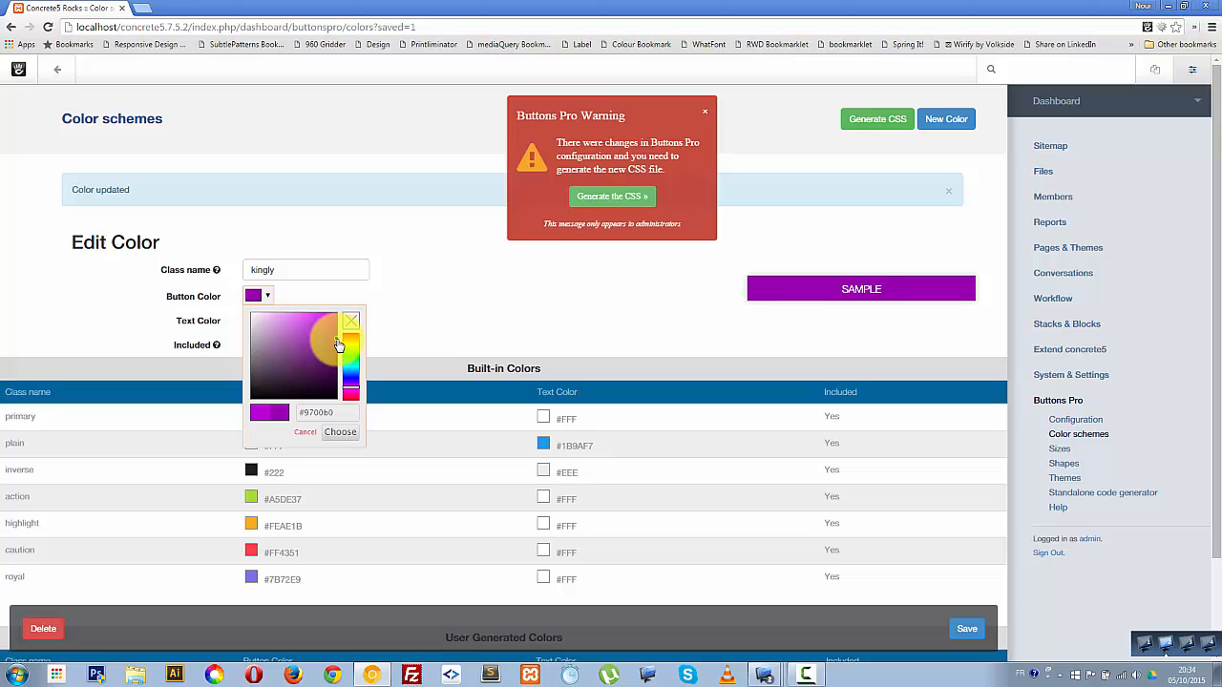
pyautogui.click(340, 432)
pyautogui.click(966, 631)
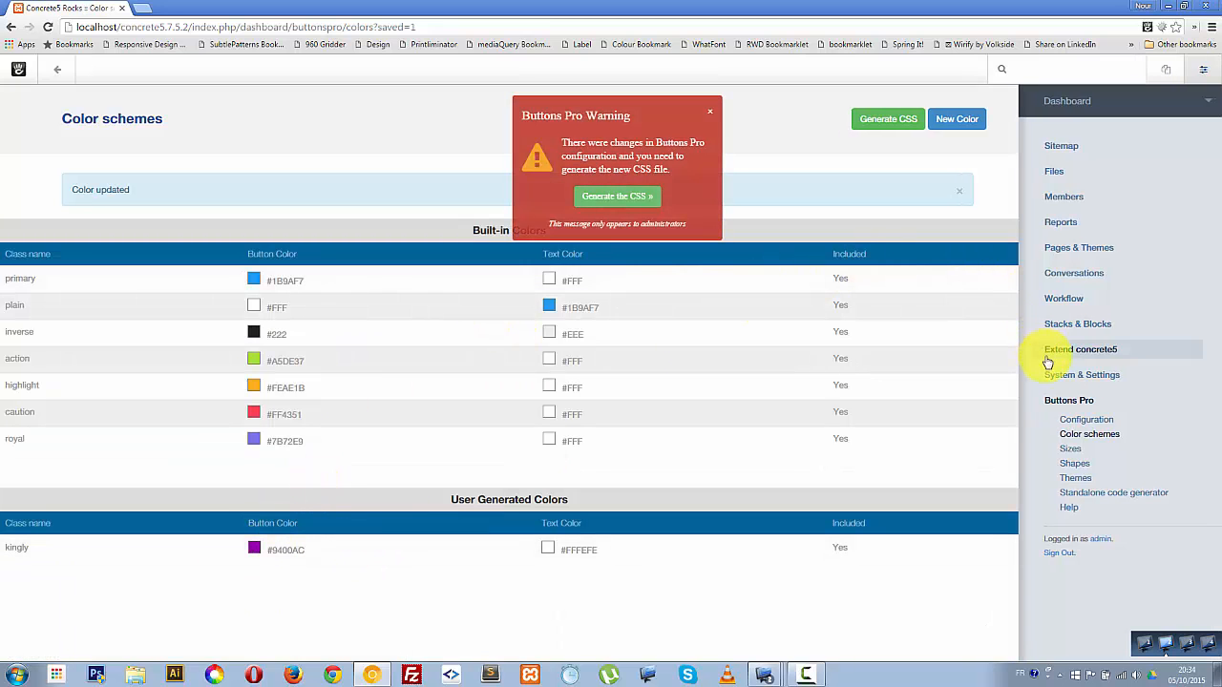
# Step: Review the built-in button sizes and the default height and text size in the global configuration
pyautogui.click(1071, 449)
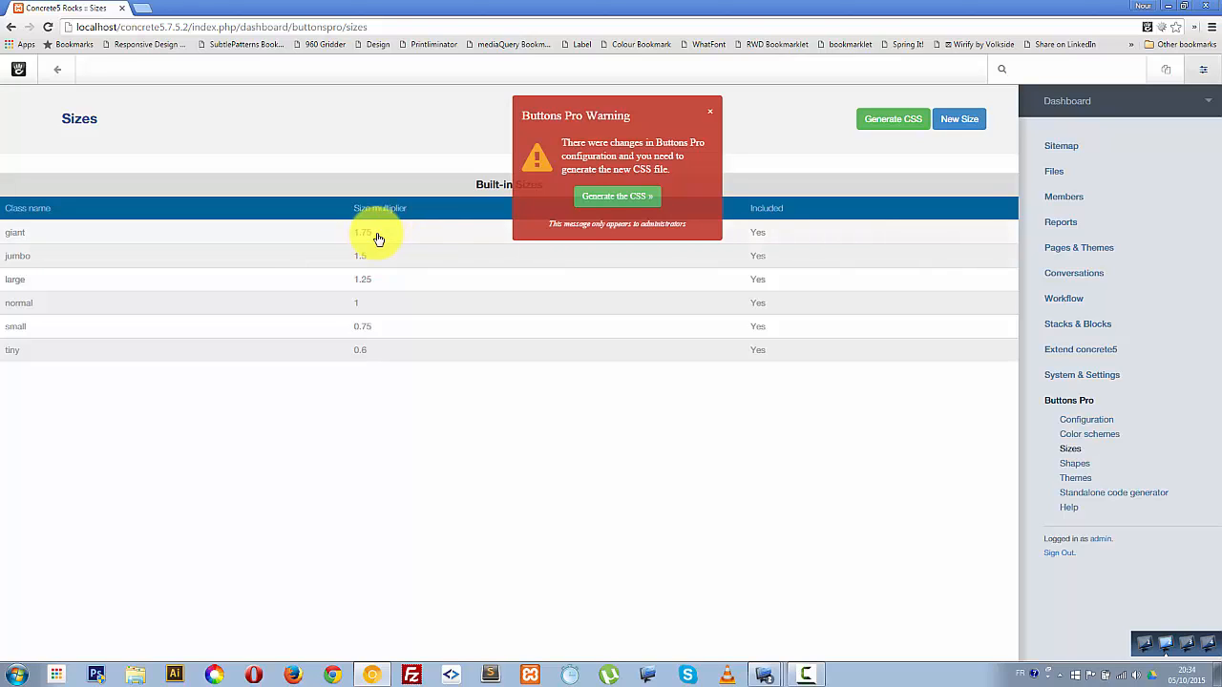
pyautogui.click(1083, 421)
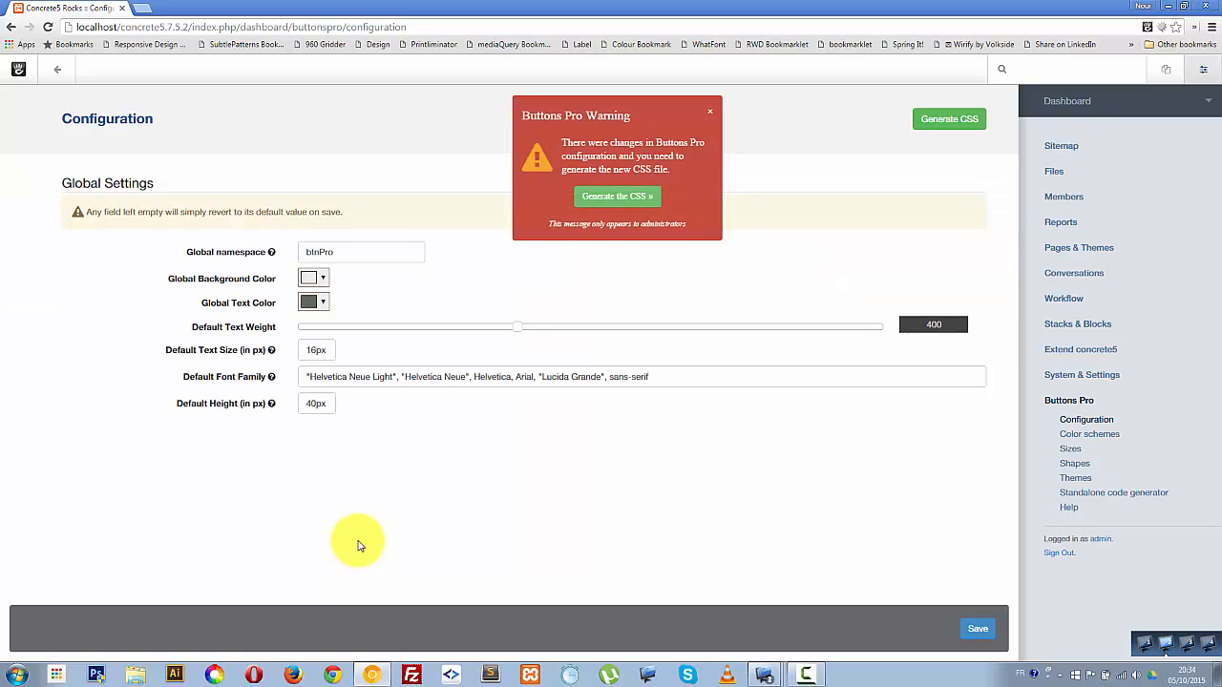
pyautogui.click(316, 405)
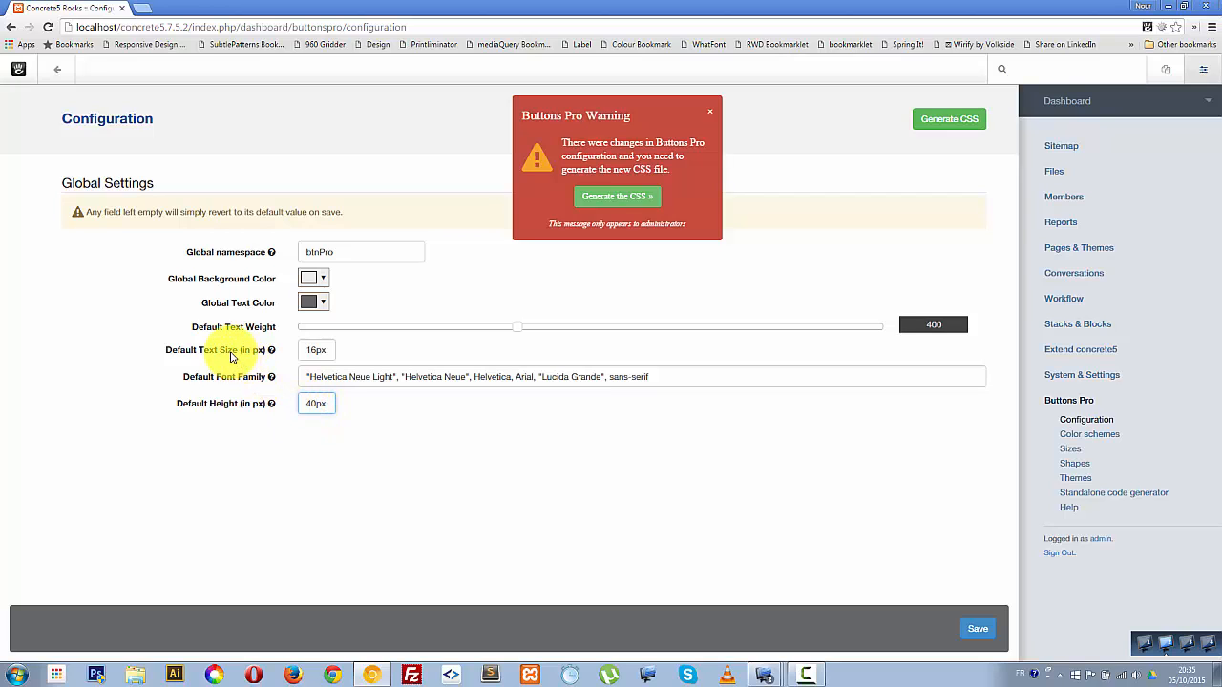
pyautogui.click(315, 350)
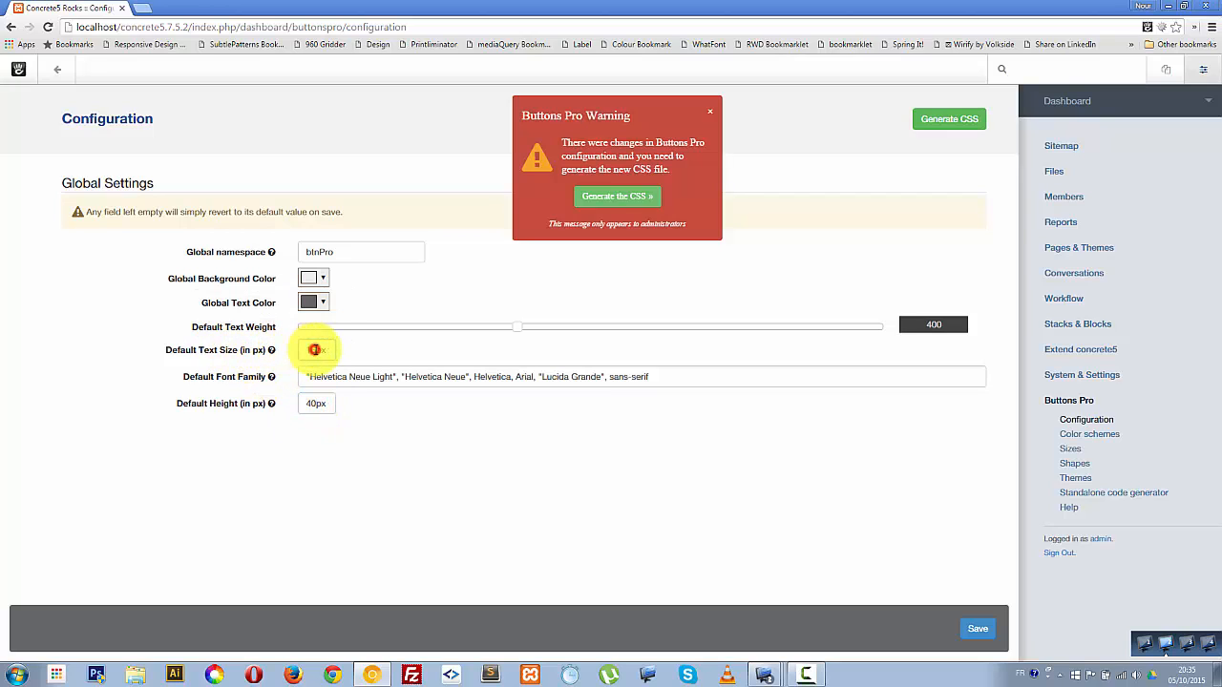
# Step: Return to the Buttons Pro sizes and examine the settings of the built-in tiny size
pyautogui.click(1074, 450)
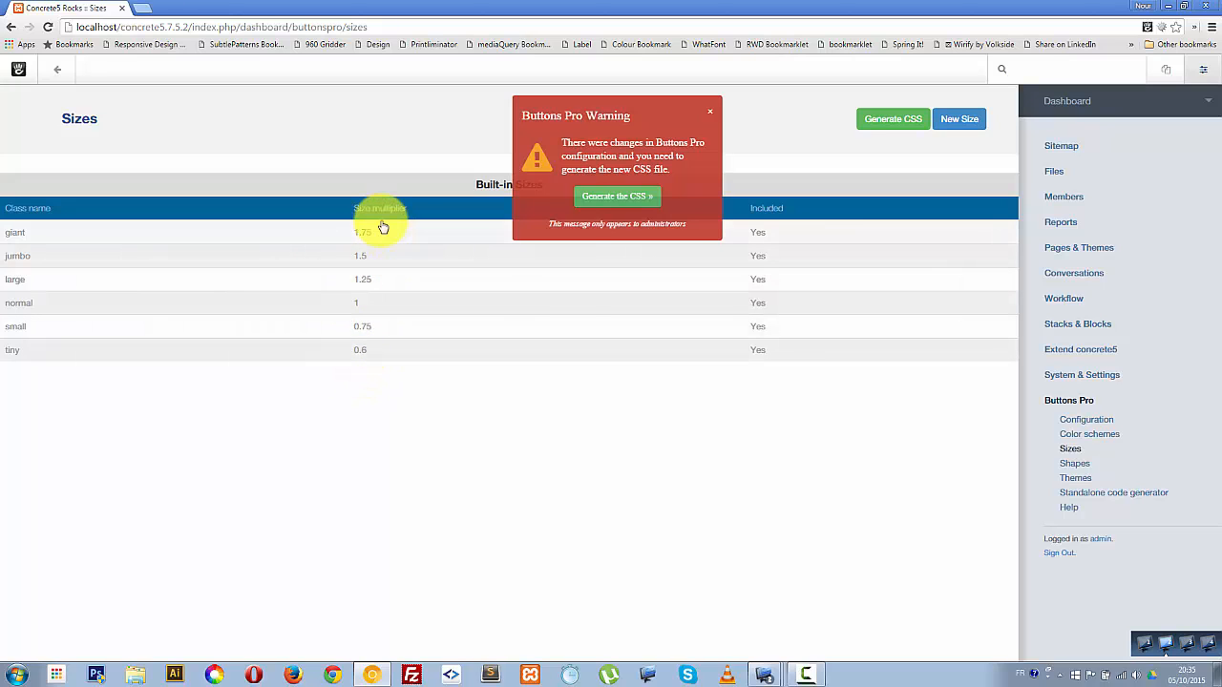
pyautogui.click(231, 352)
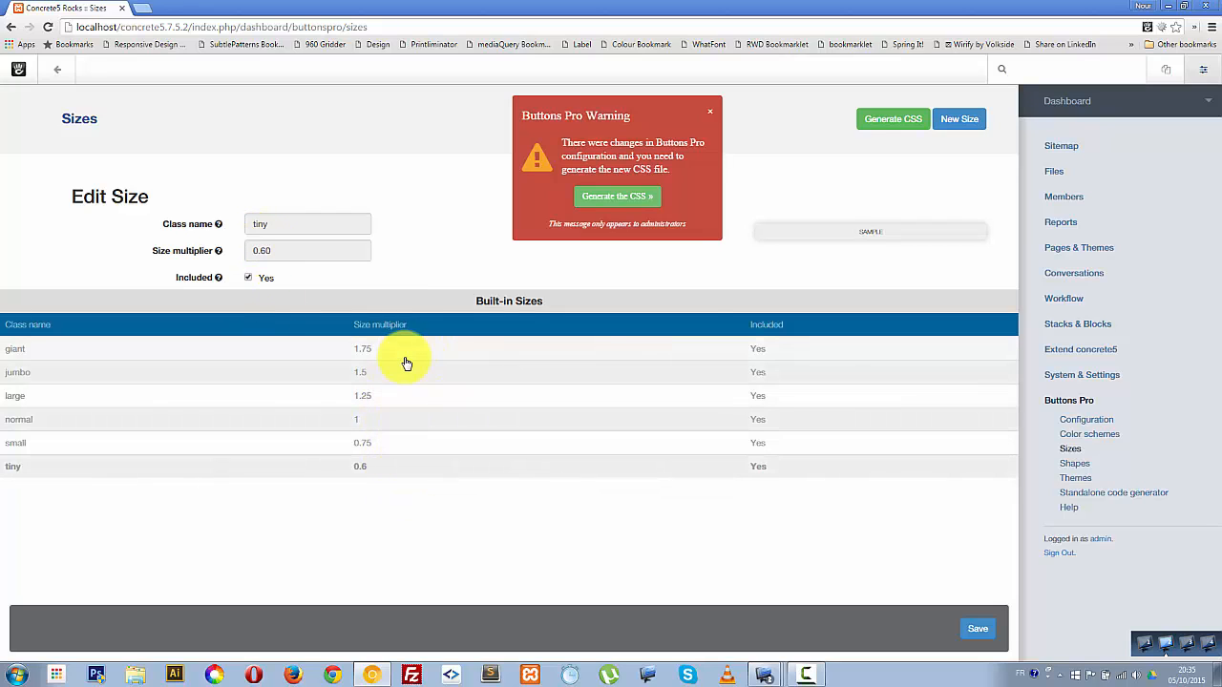
# Step: Start a new button size with the class name micro and a size multiplier of 0.3
pyautogui.click(962, 121)
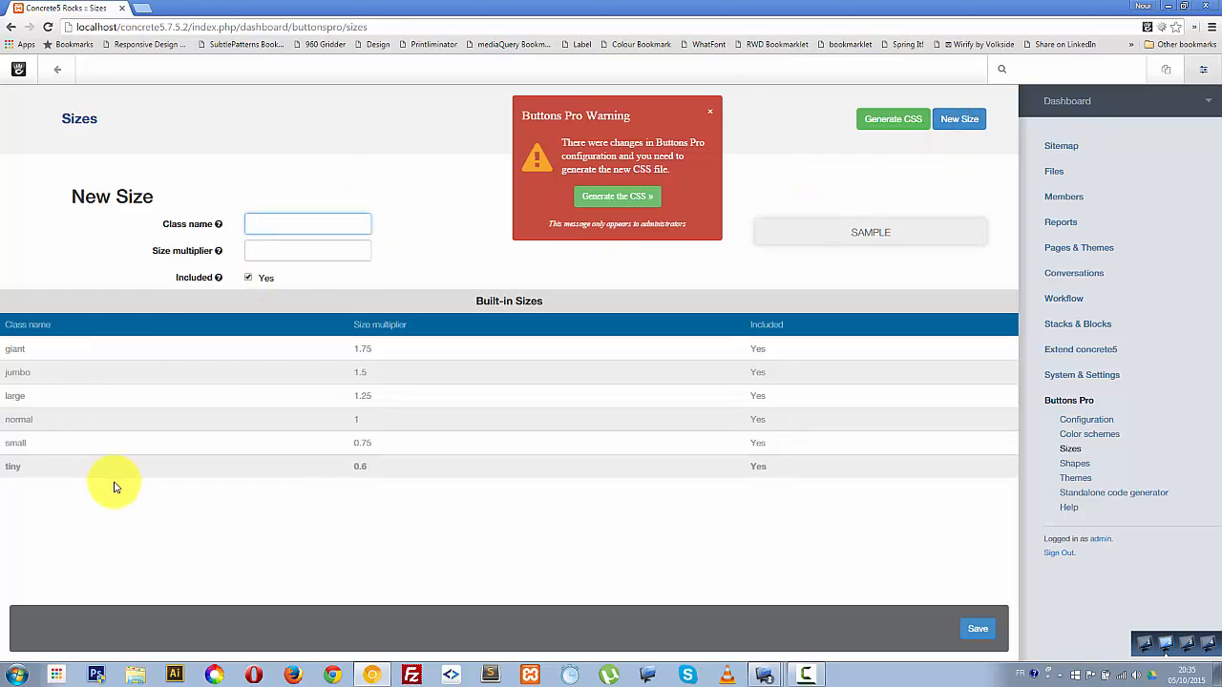
pyautogui.click(271, 230)
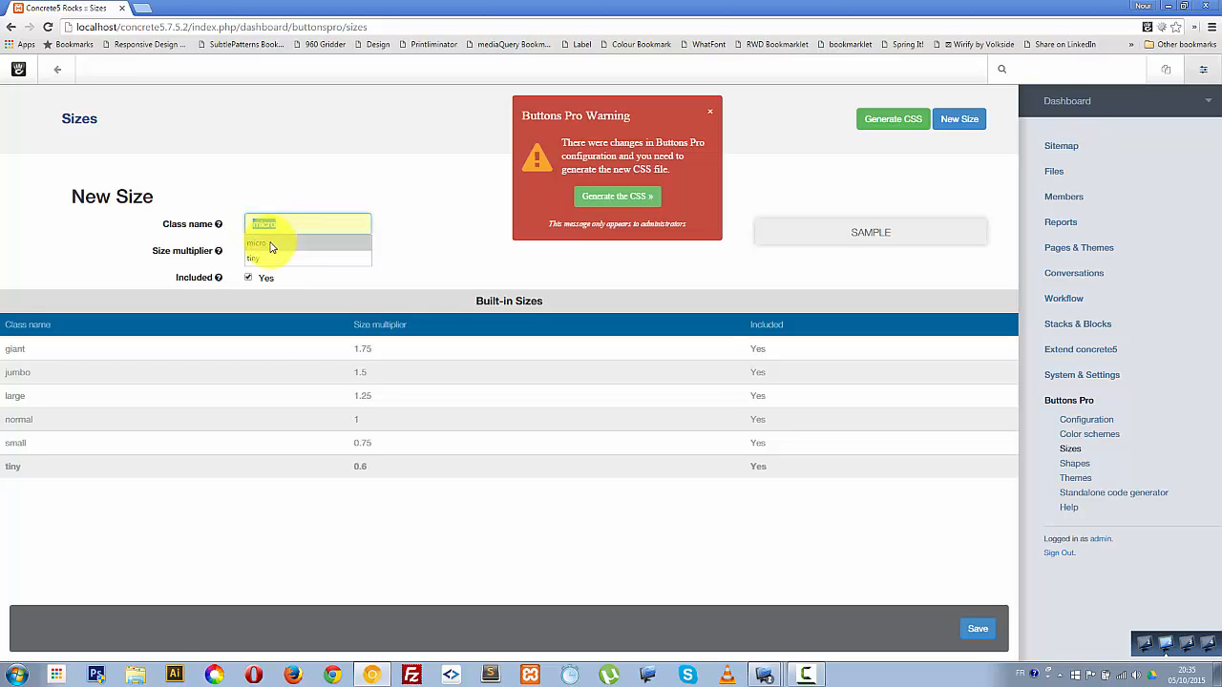
pyautogui.click(271, 245)
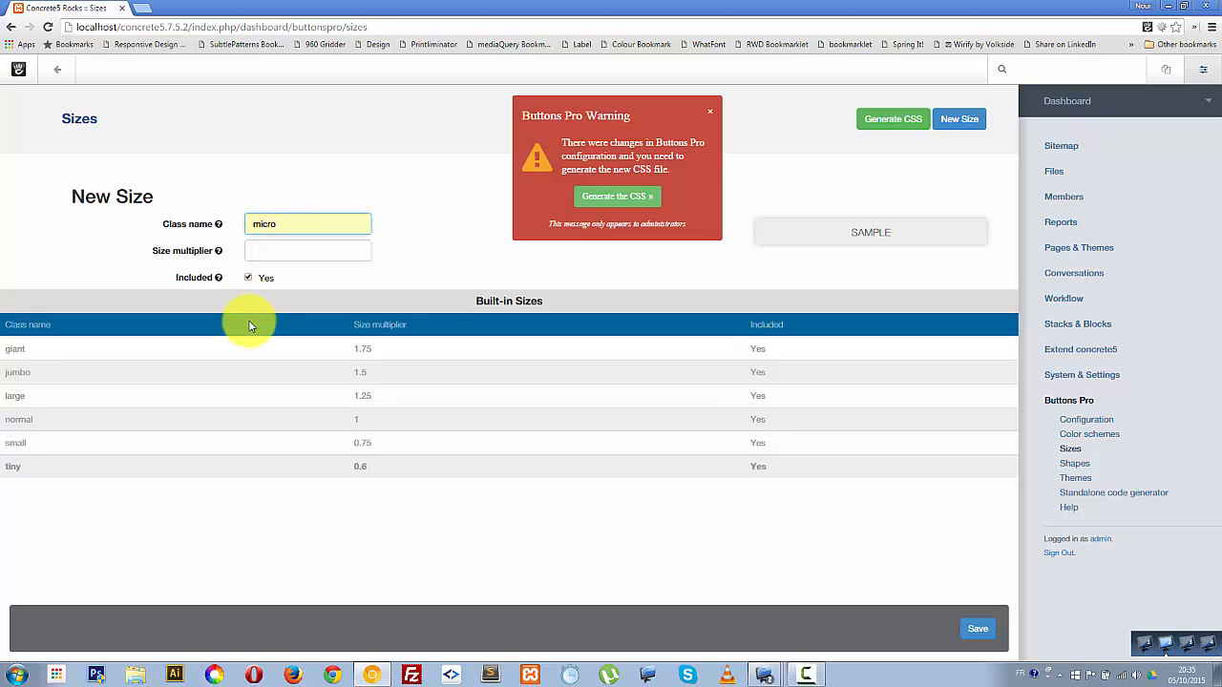
pyautogui.click(259, 252)
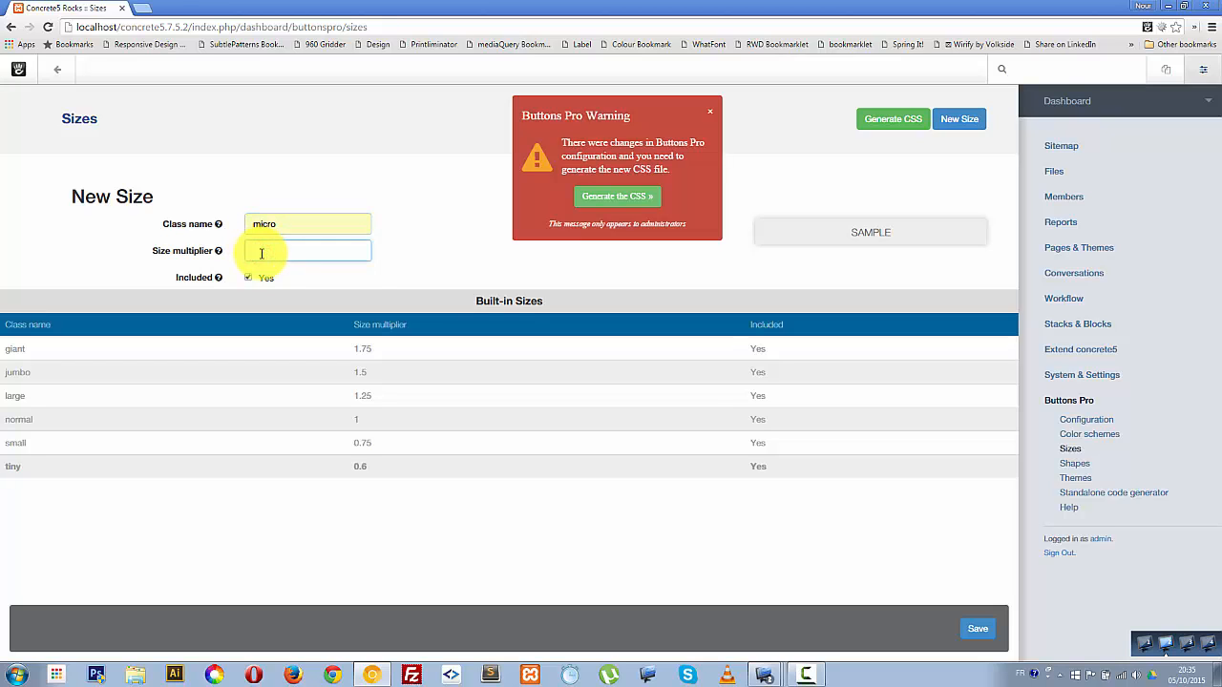
pyautogui.write('0.3')
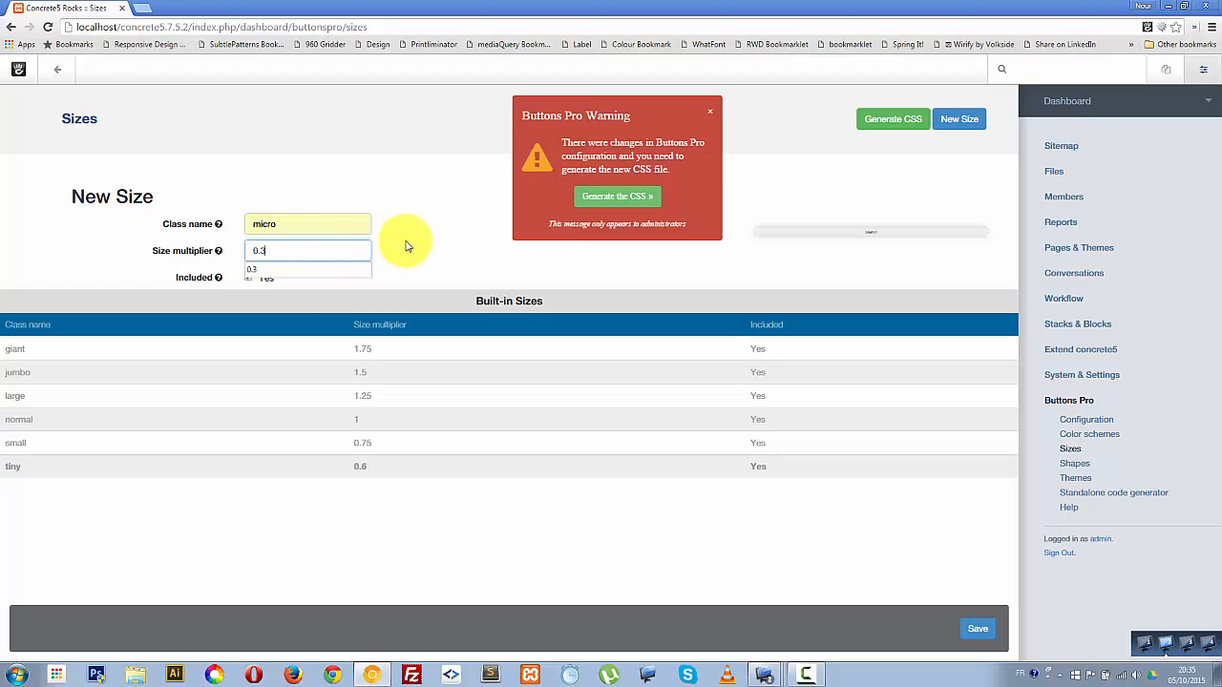
pyautogui.click(427, 247)
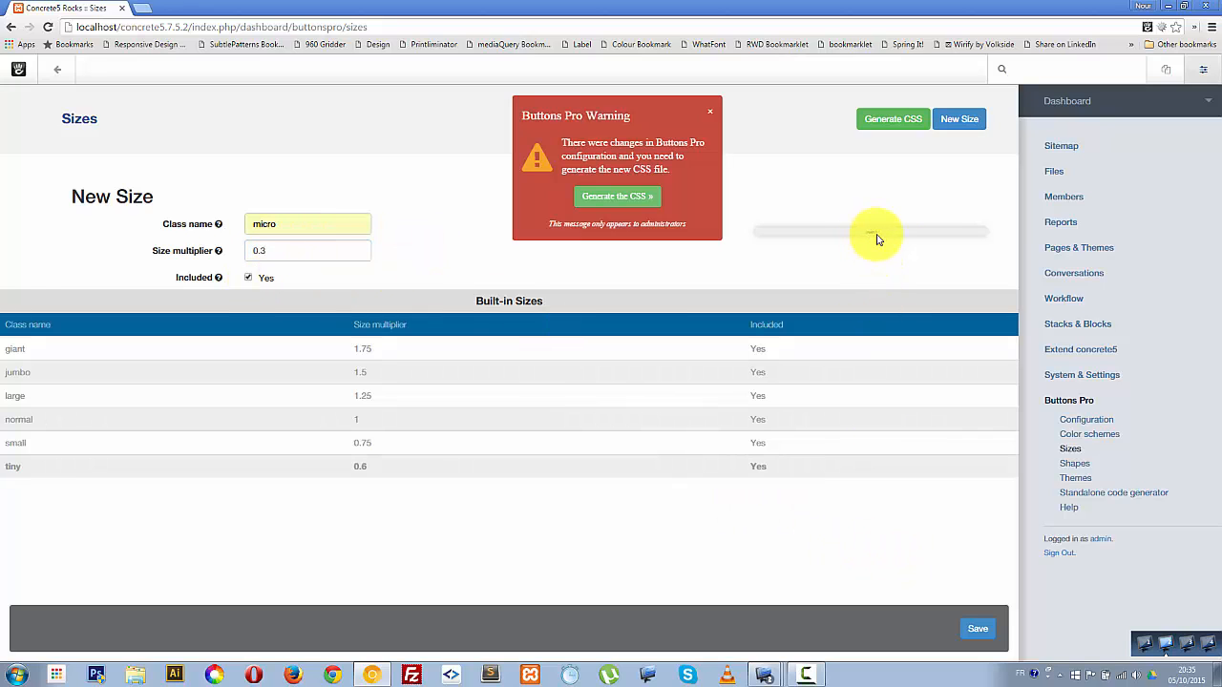
# Step: Preview the micro size with a multiplier of 10.3, restore it to 0.3 and save the new size
pyautogui.click(253, 251)
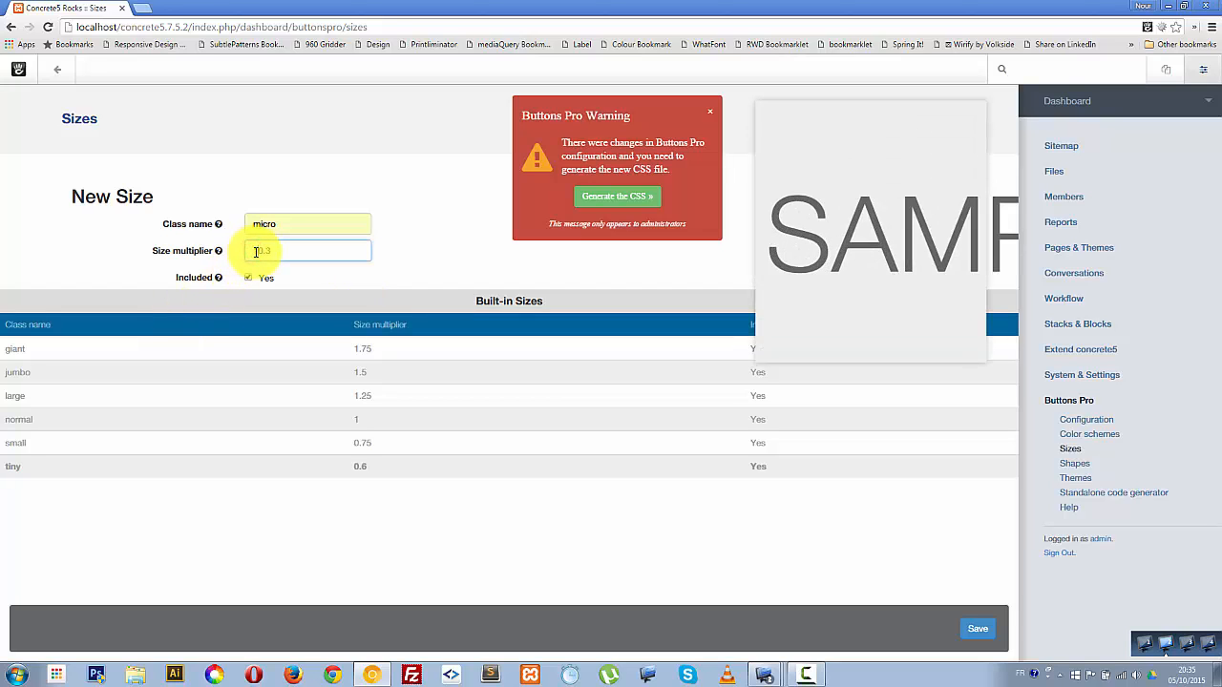
pyautogui.write('1')
pyautogui.press('BackSpace')
pyautogui.click(961, 629)
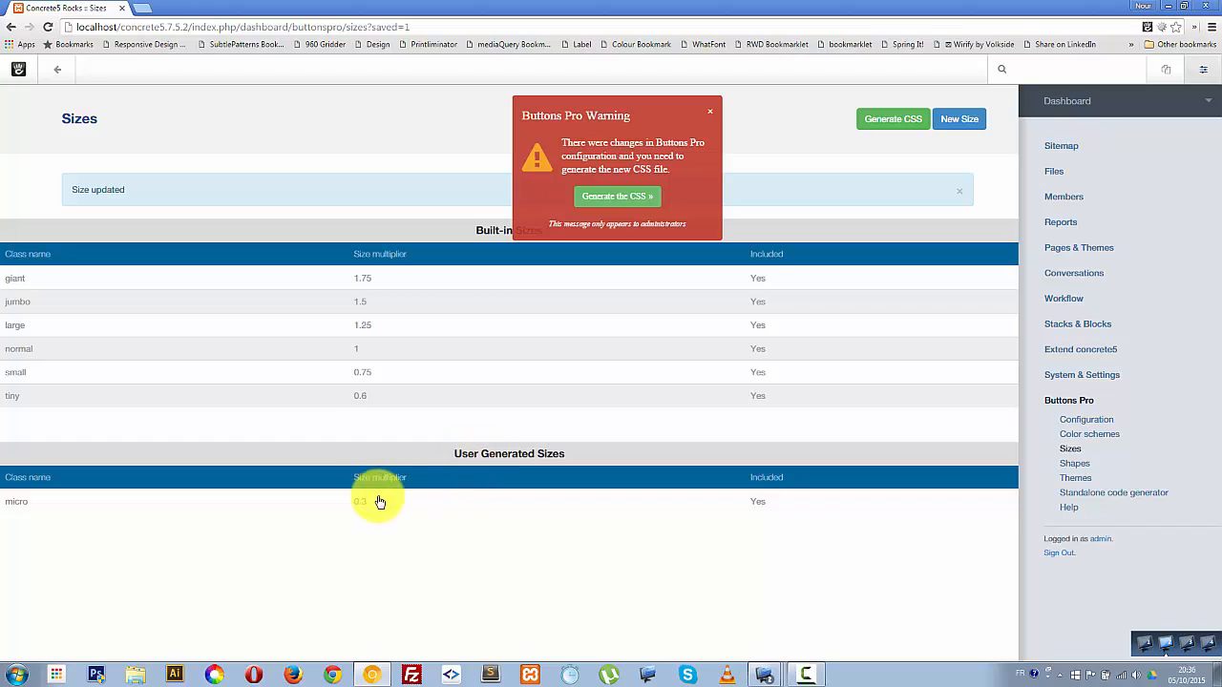
# Step: Open the Buttons Pro shapes and examine the settings of the built-in square and box shapes
pyautogui.click(1066, 457)
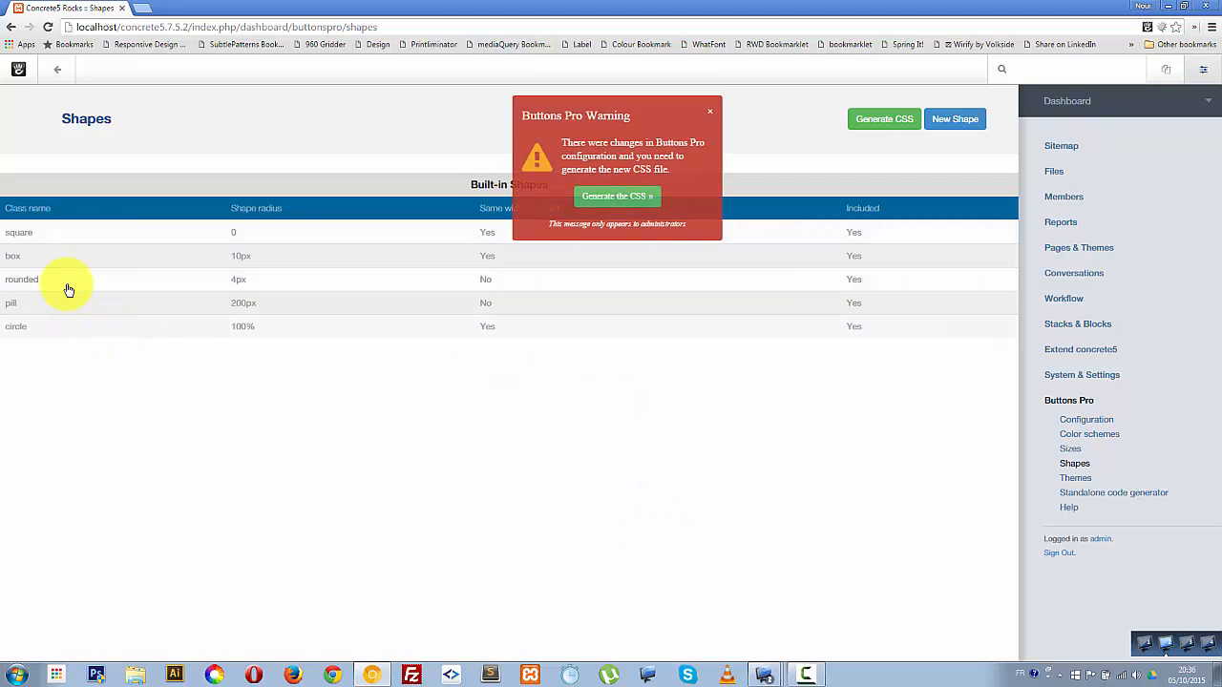
pyautogui.click(61, 235)
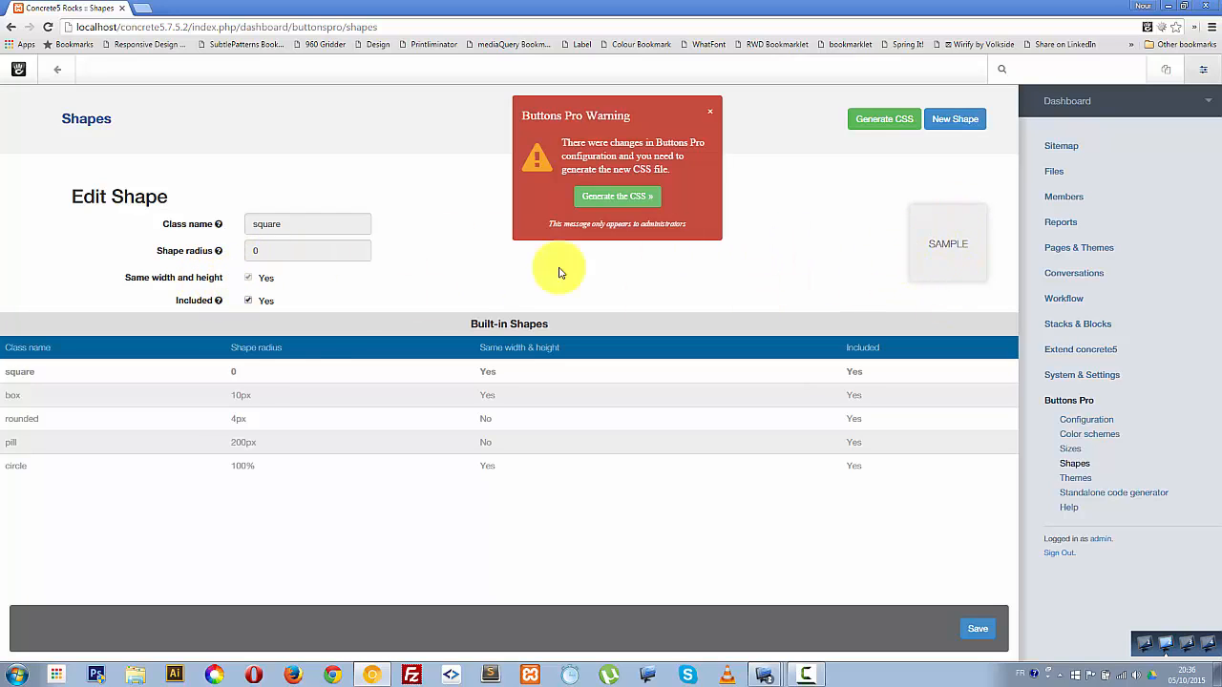
pyautogui.click(266, 402)
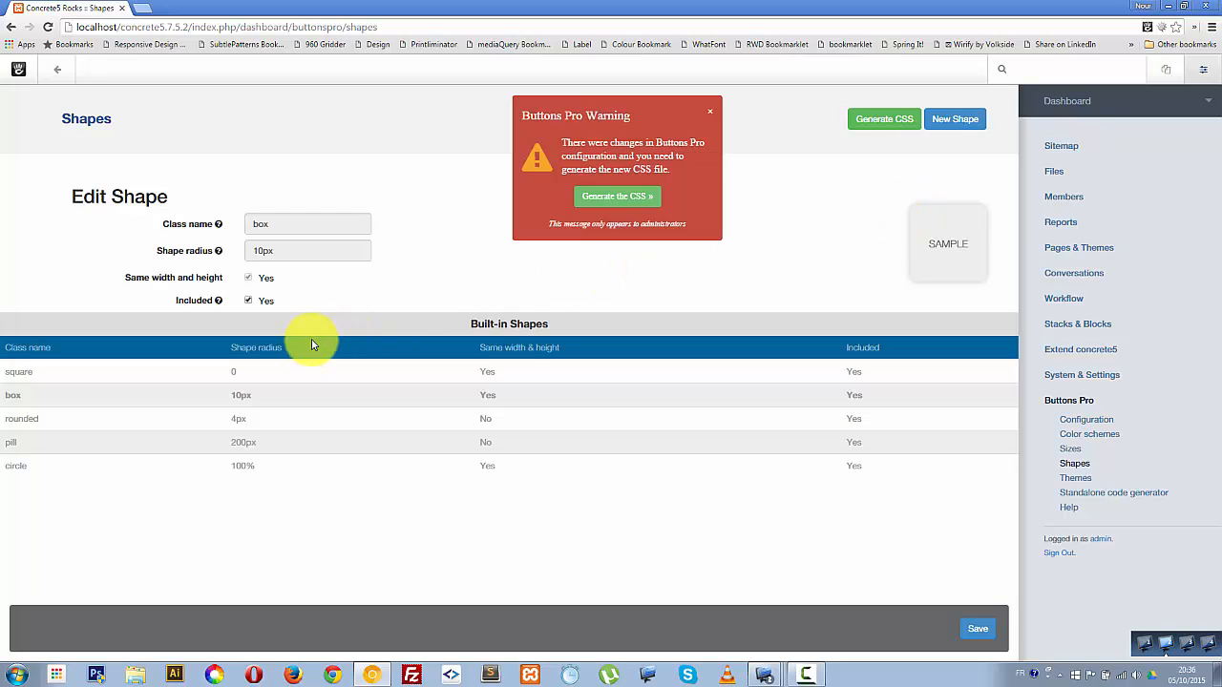
# Step: Examine the built-in pill shape and start a new shape with the class name oval and a radius of 400px
pyautogui.click(117, 442)
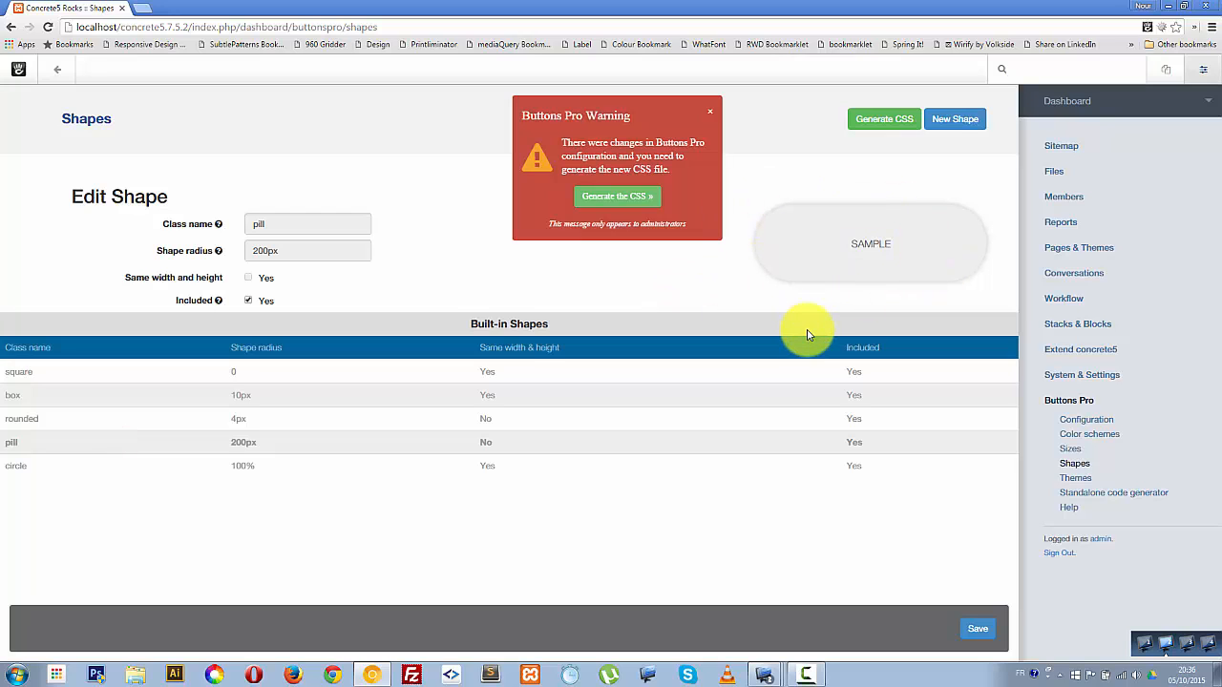
pyautogui.click(955, 118)
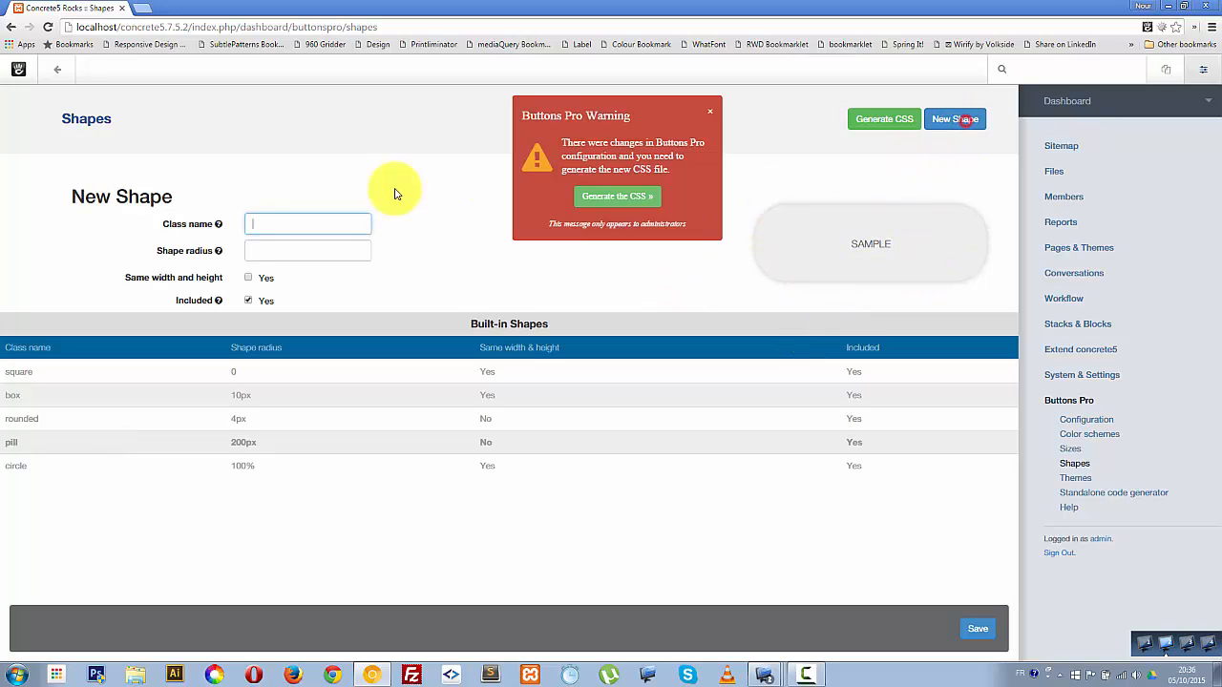
pyautogui.click(312, 223)
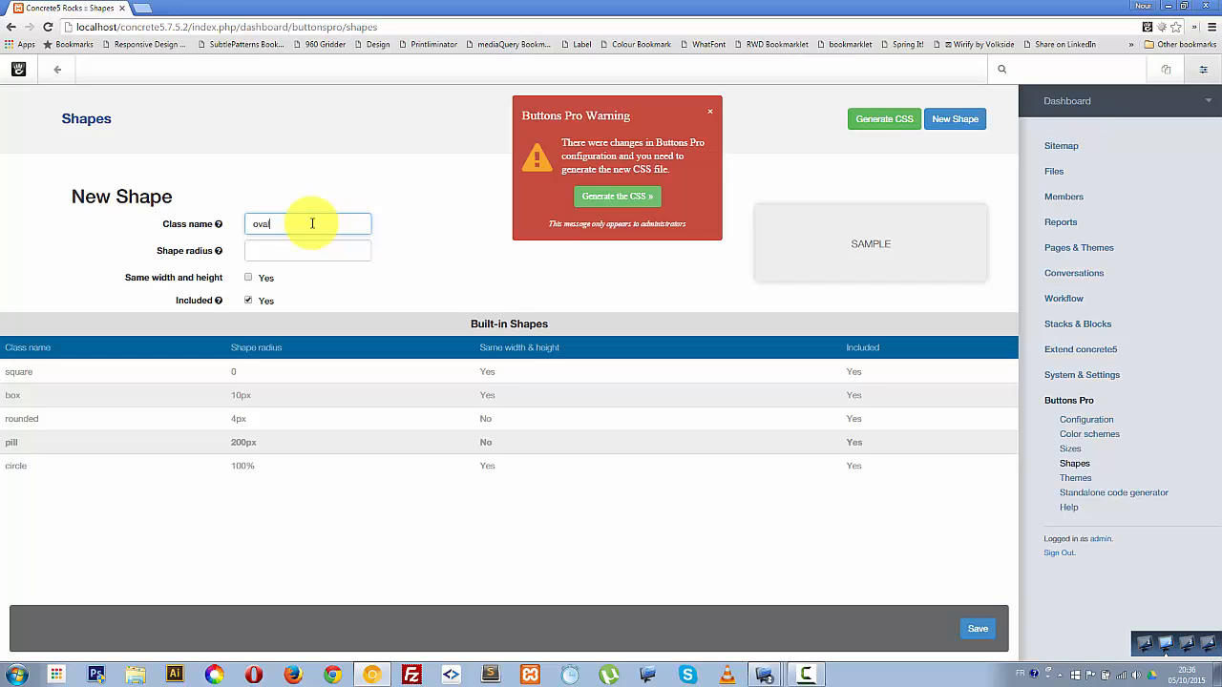
pyautogui.press('Tab')
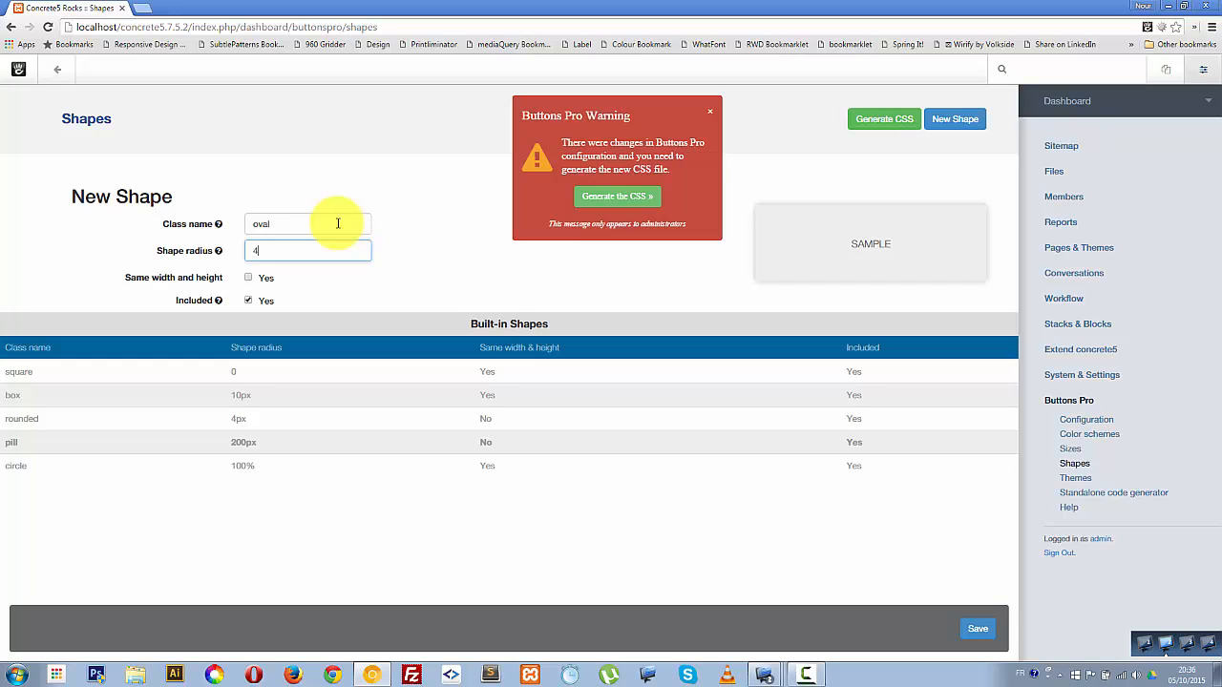
pyautogui.write('400px')
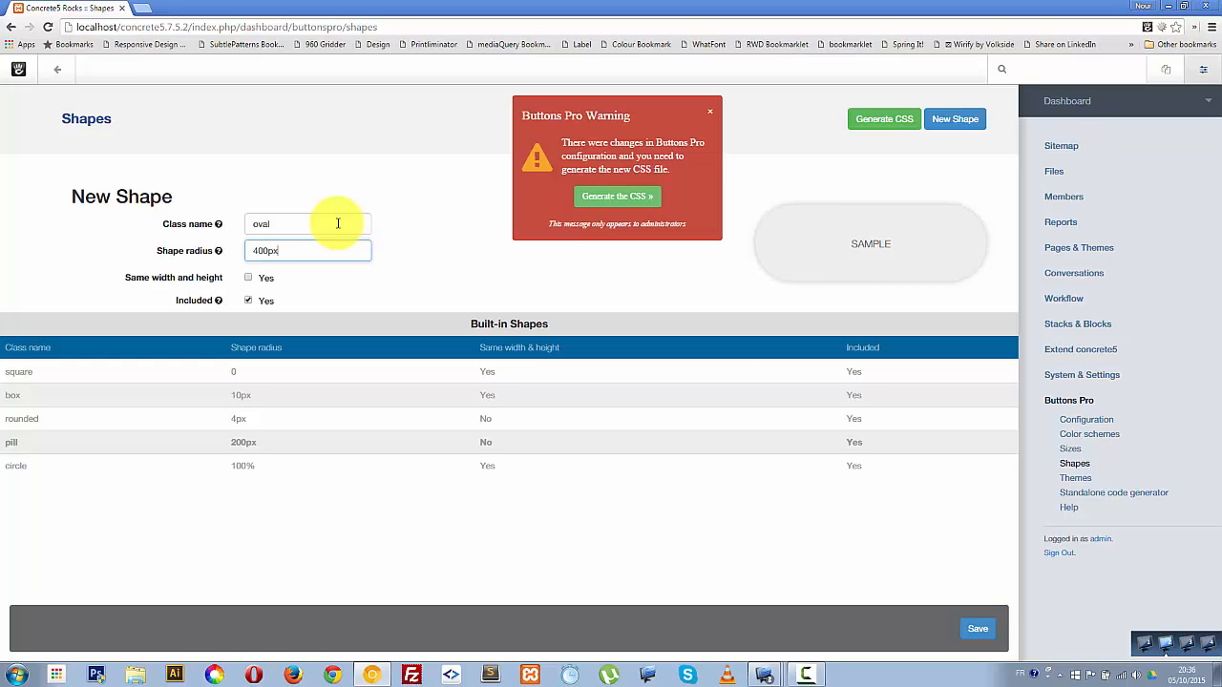
# Step: Try 400em and 400% as the radius of the new oval shape
pyautogui.click(268, 250)
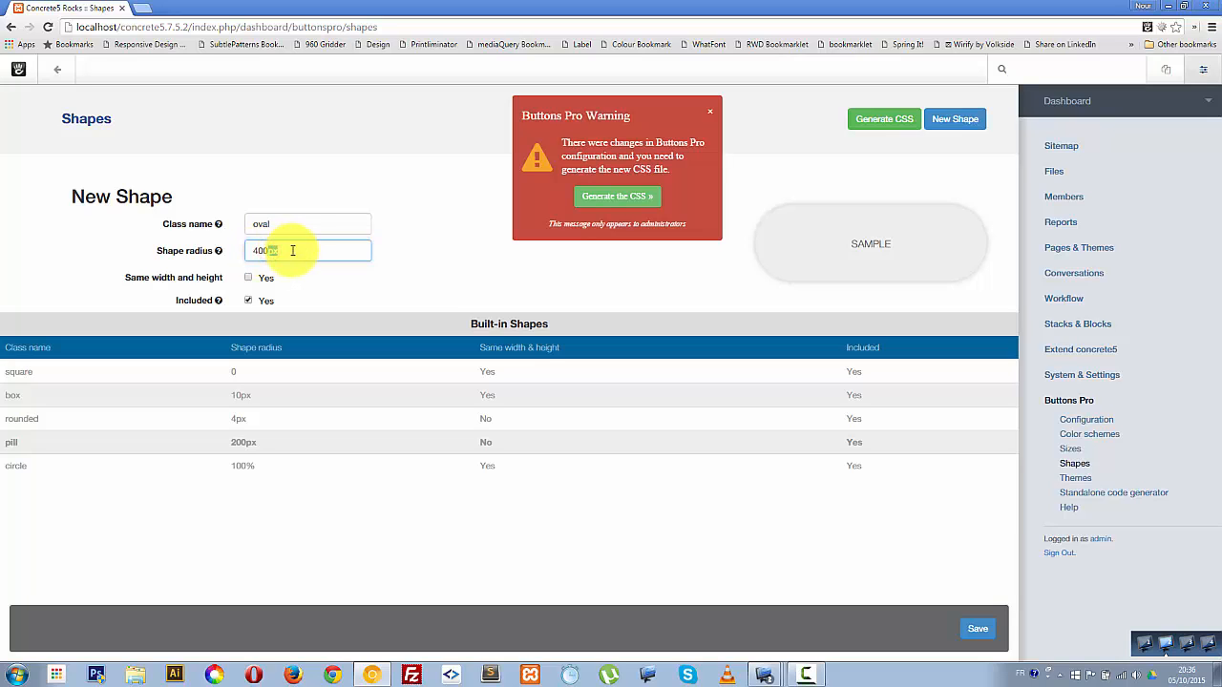
pyautogui.click(314, 224)
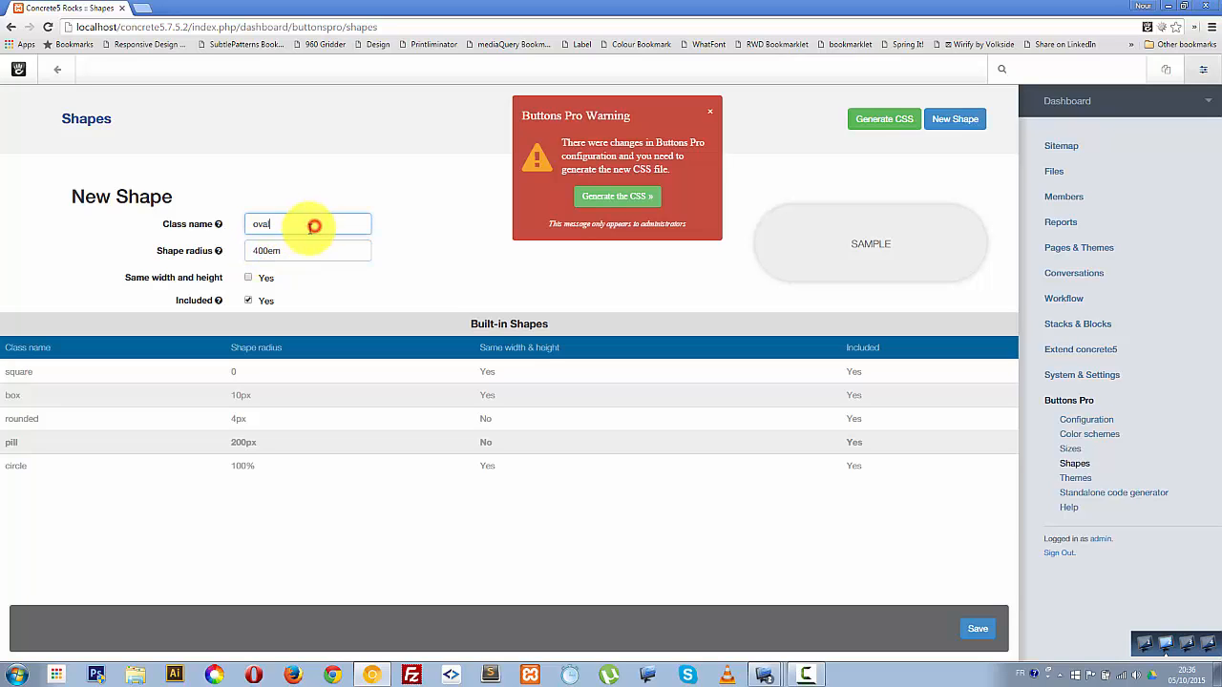
pyautogui.click(268, 251)
pyautogui.moveTo(291, 256); pyautogui.dragTo(309, 258)
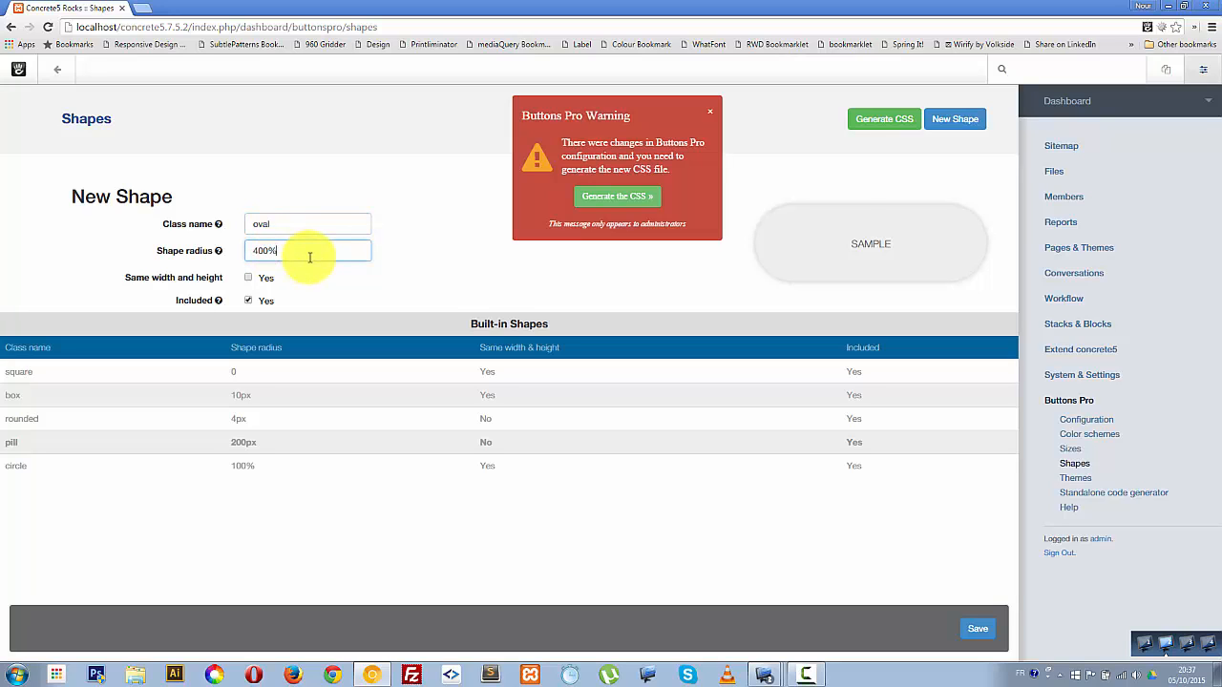
pyautogui.click(326, 222)
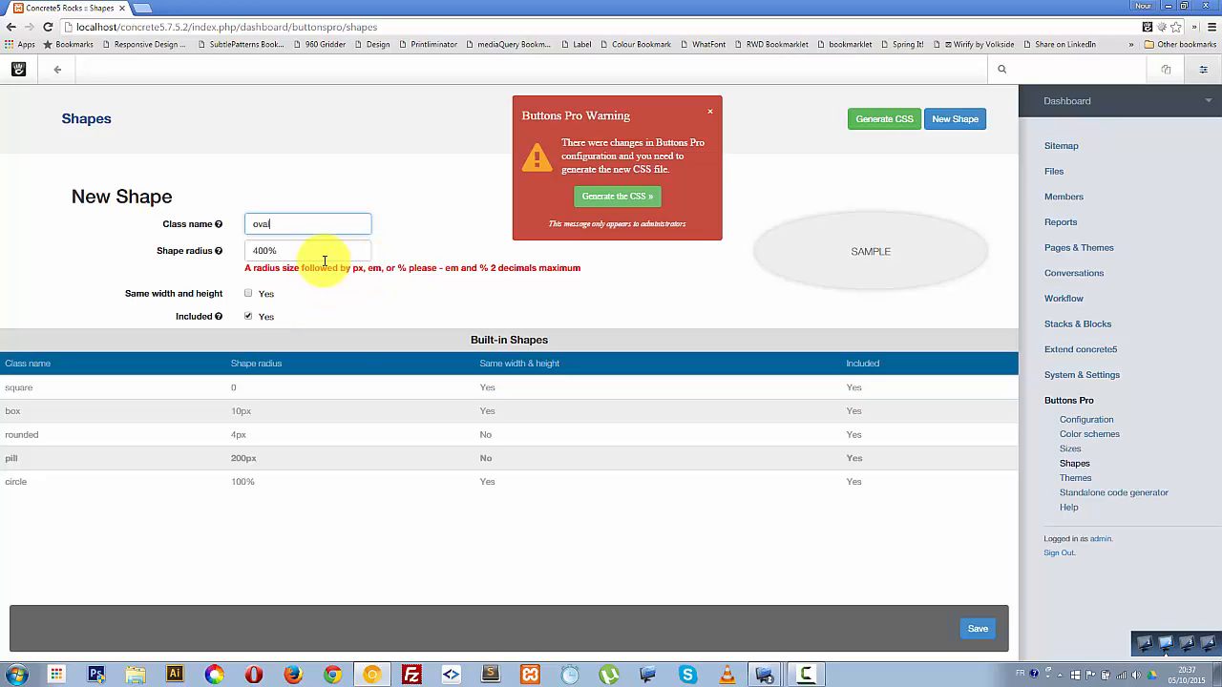
# Step: Set the oval shape's radius to 100%
pyautogui.click(255, 250)
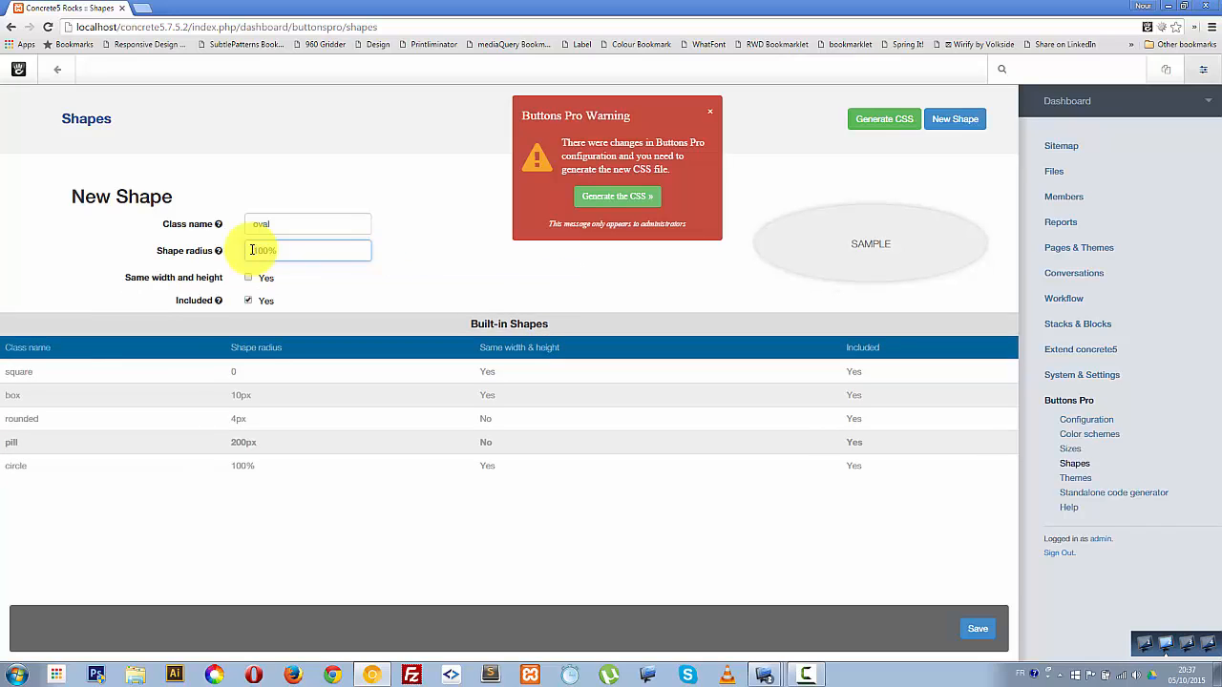
pyautogui.click(312, 226)
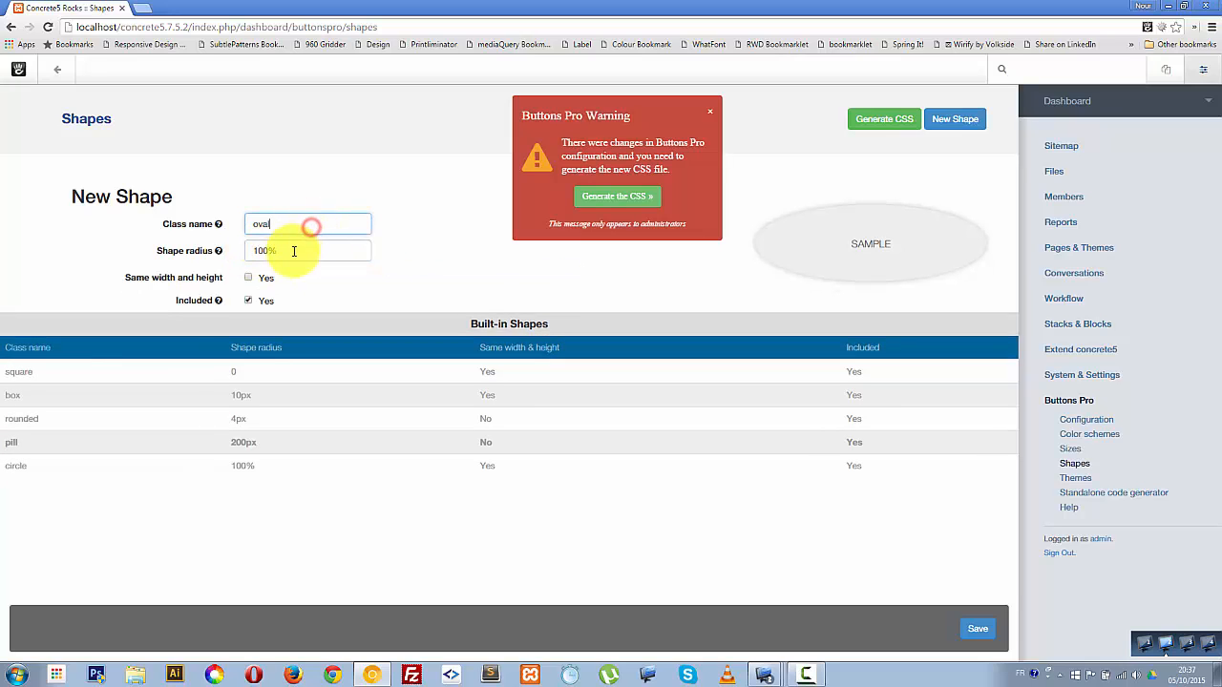
pyautogui.click(293, 250)
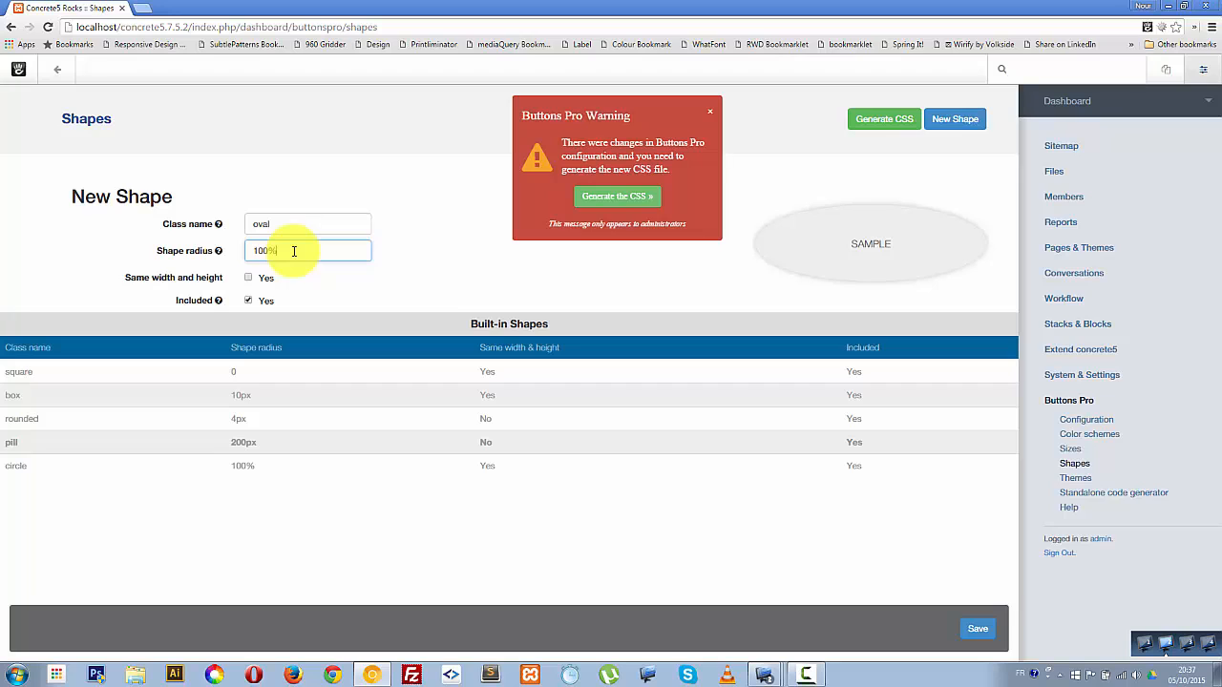
# Step: Preview the oval with the same width and height, switch that option back off and save the new shape
pyautogui.click(247, 280)
pyautogui.click(247, 281)
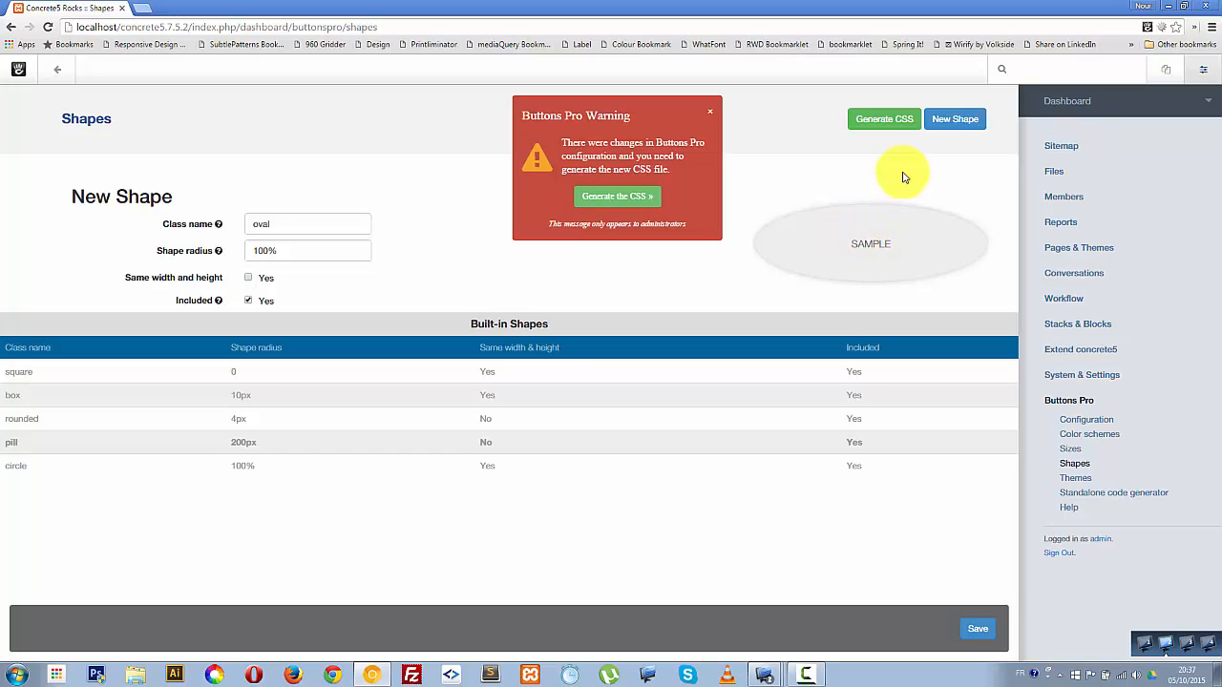
pyautogui.click(978, 632)
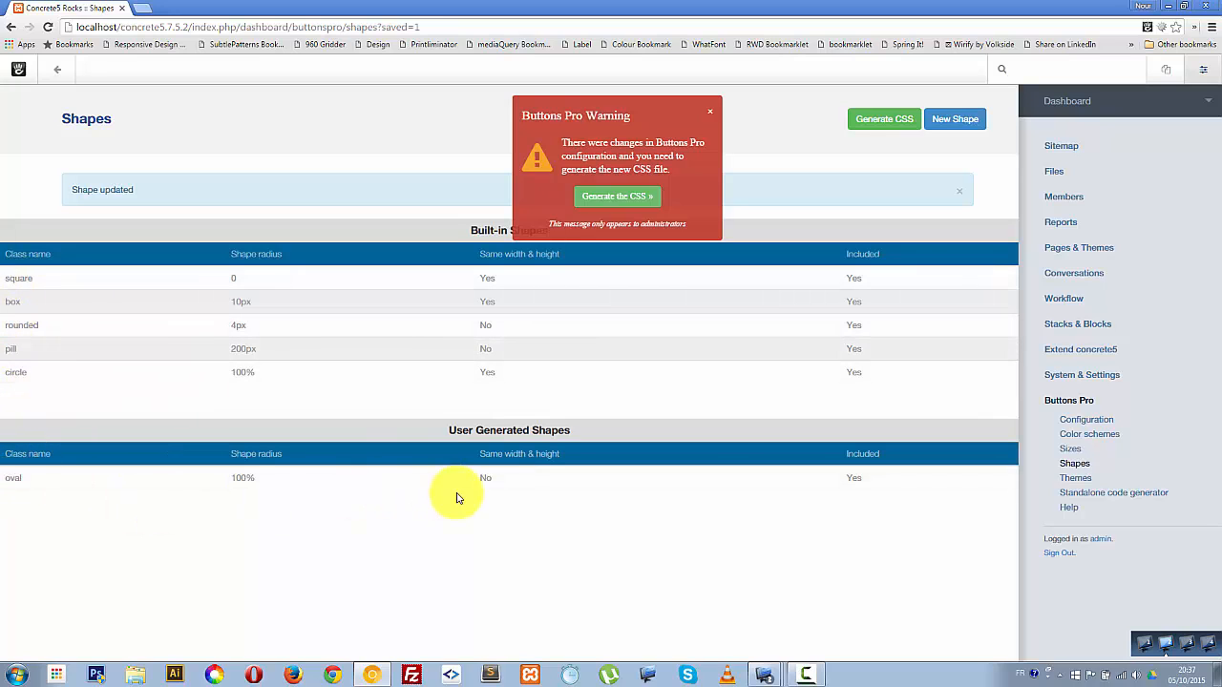
# Step: Open the Buttons Pro themes and start a new theme named Beautiful CTA
pyautogui.click(1084, 481)
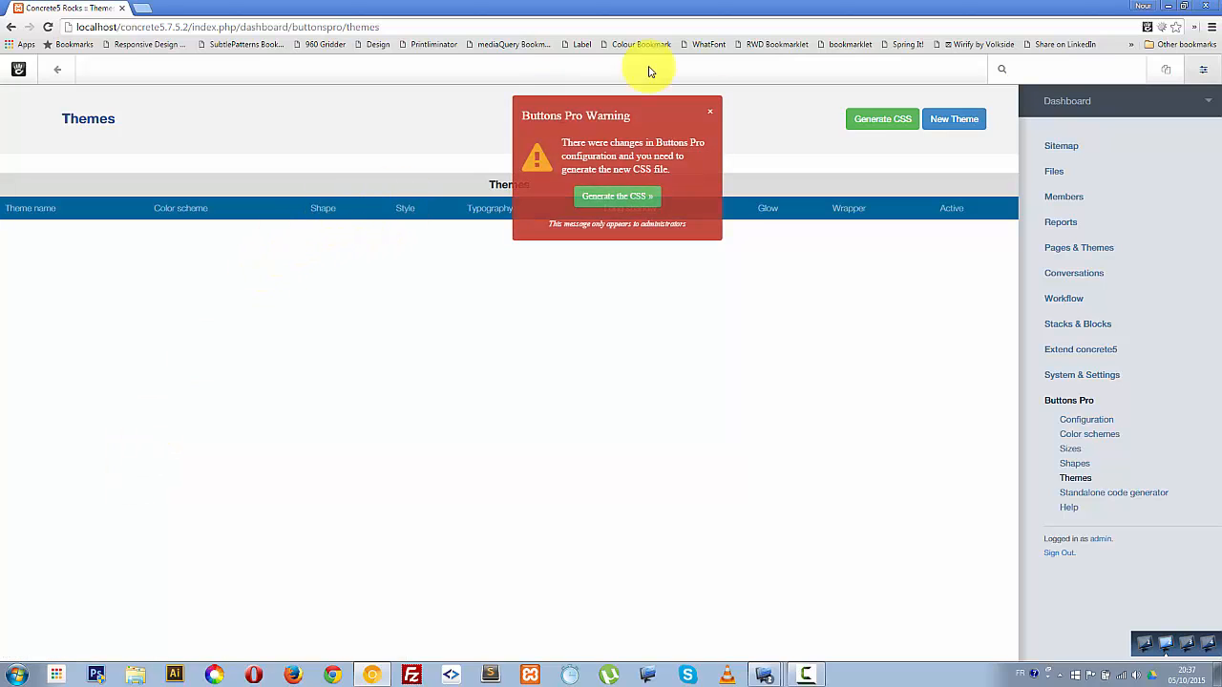
pyautogui.click(957, 120)
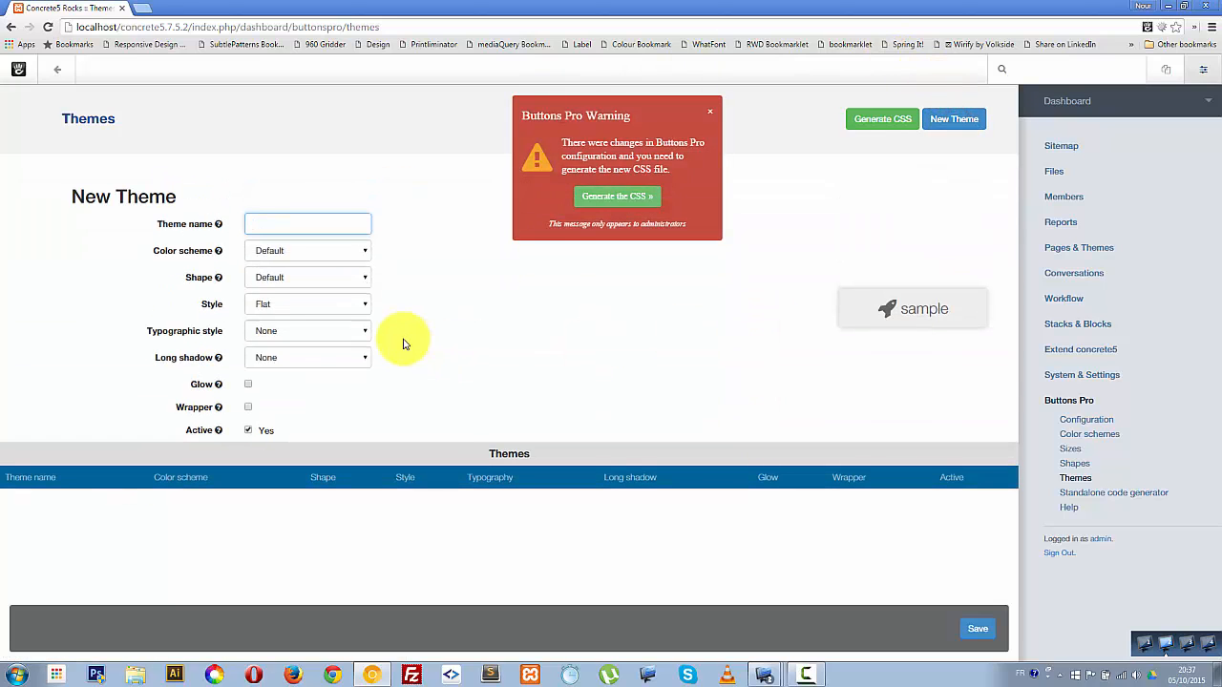
pyautogui.click(266, 225)
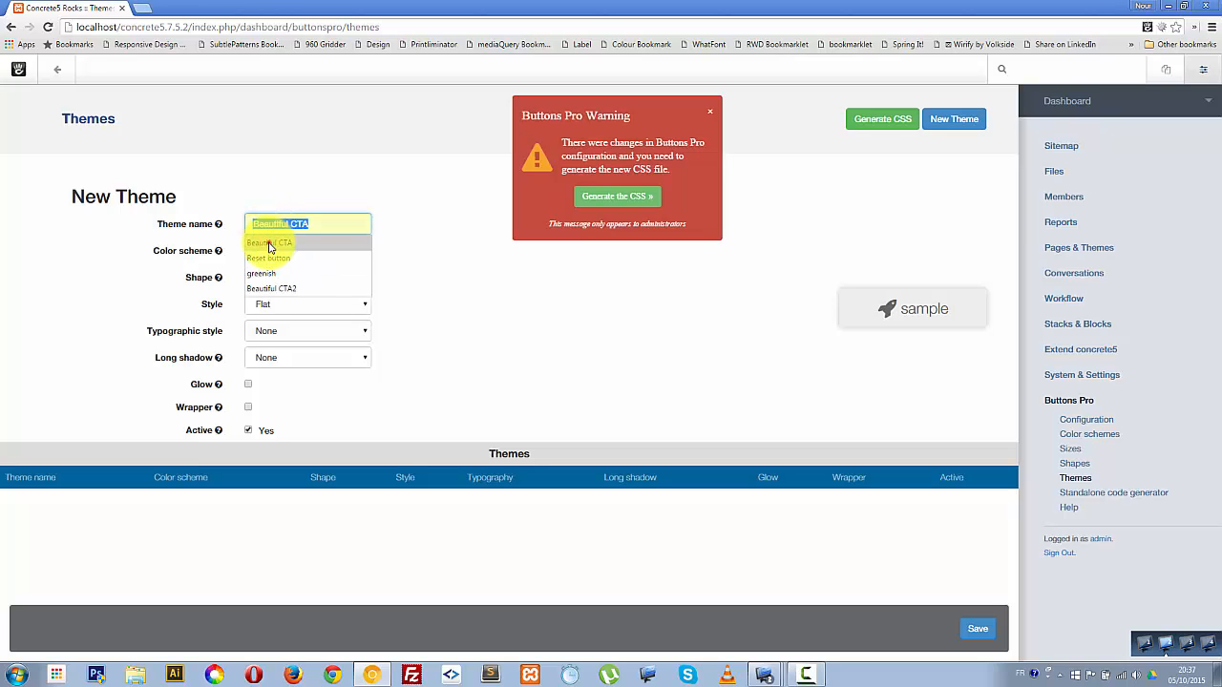
pyautogui.click(279, 244)
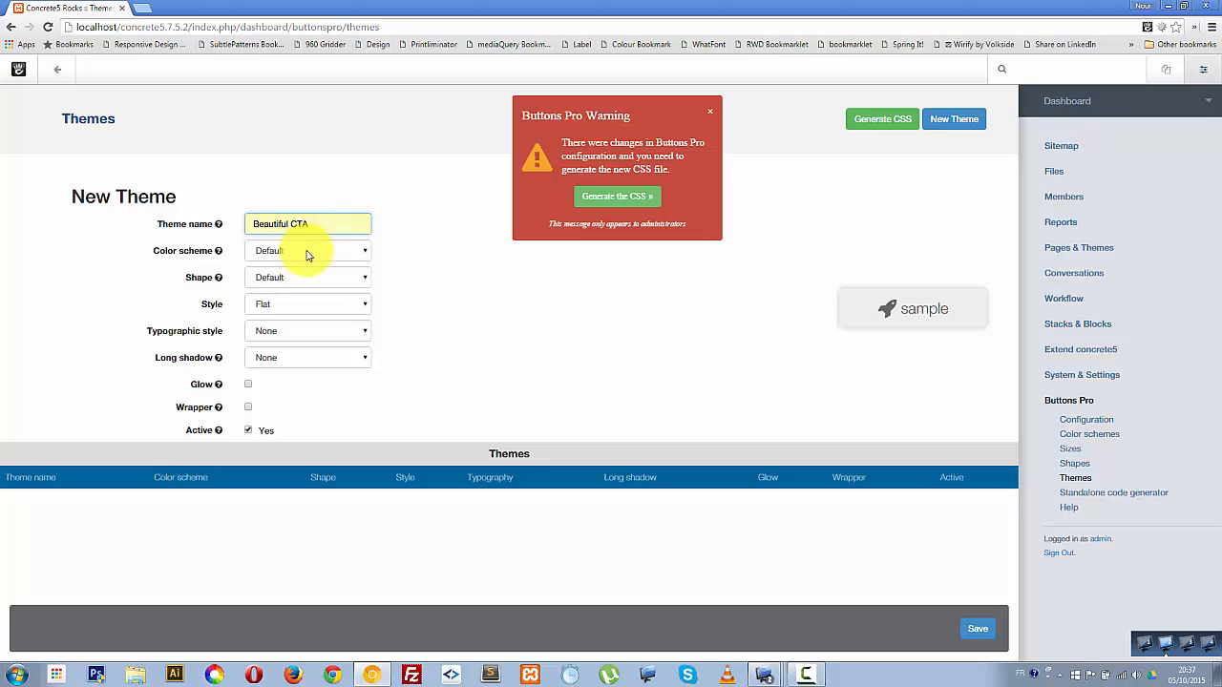
# Step: Preview the primary, inverse and action color schemes for the Beautiful CTA theme and set it to caution
pyautogui.click(307, 254)
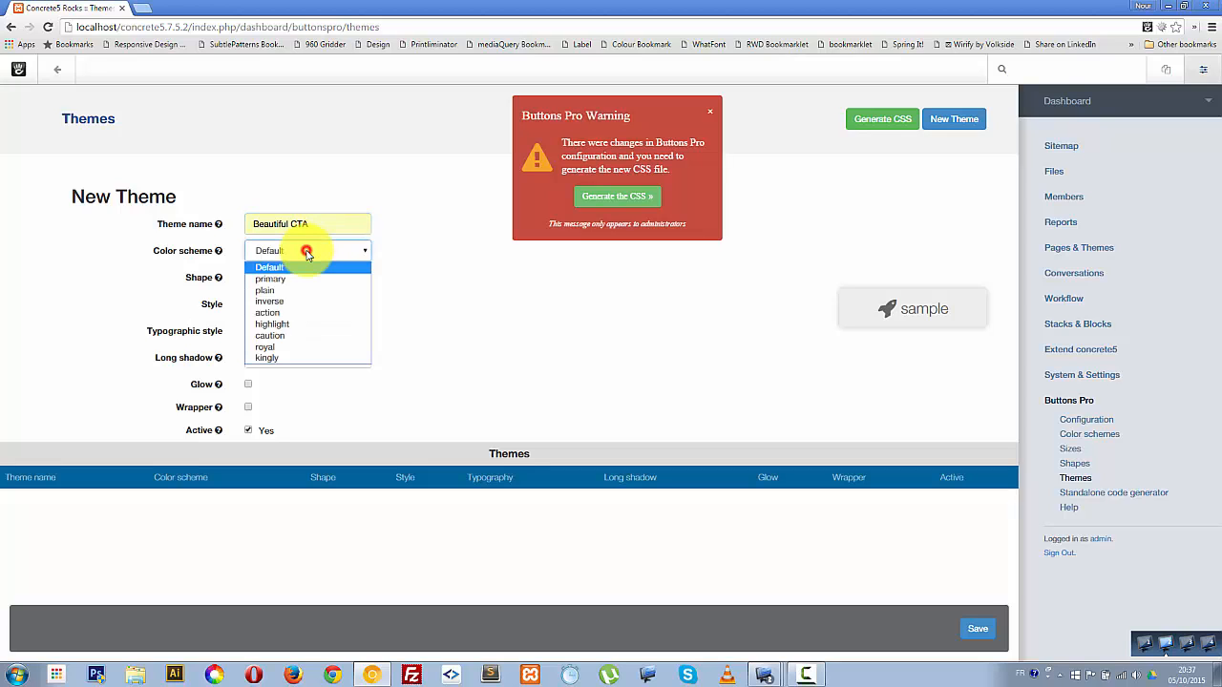
pyautogui.click(293, 280)
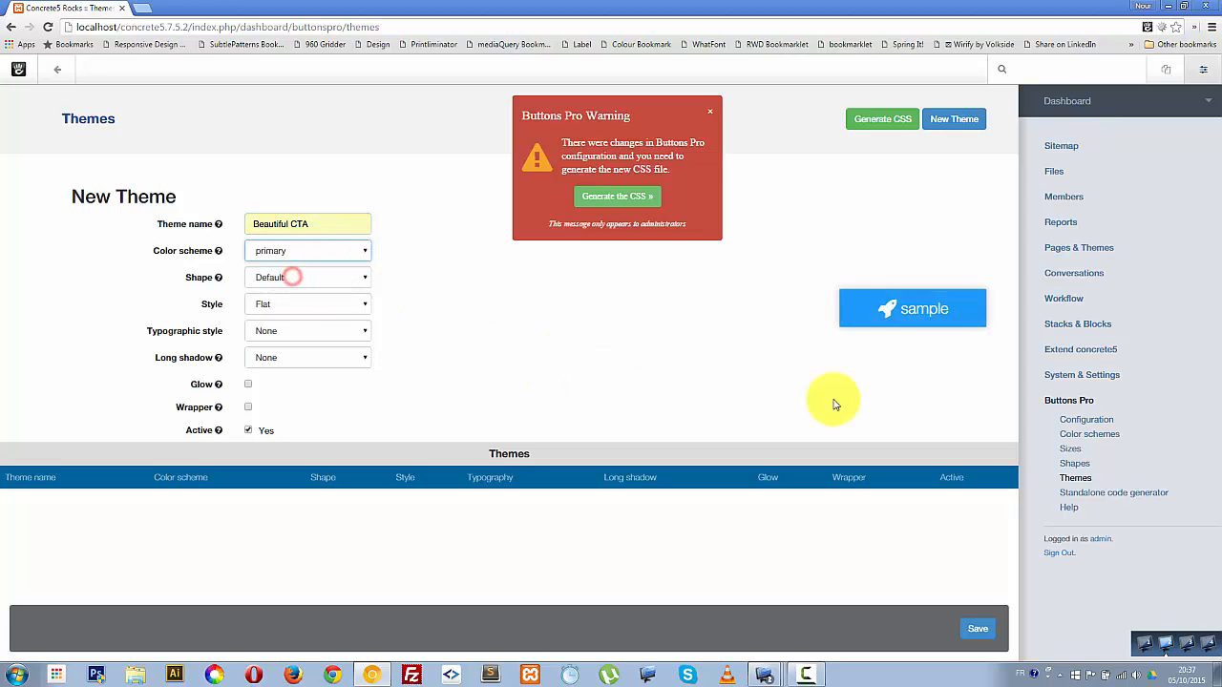
pyautogui.click(310, 255)
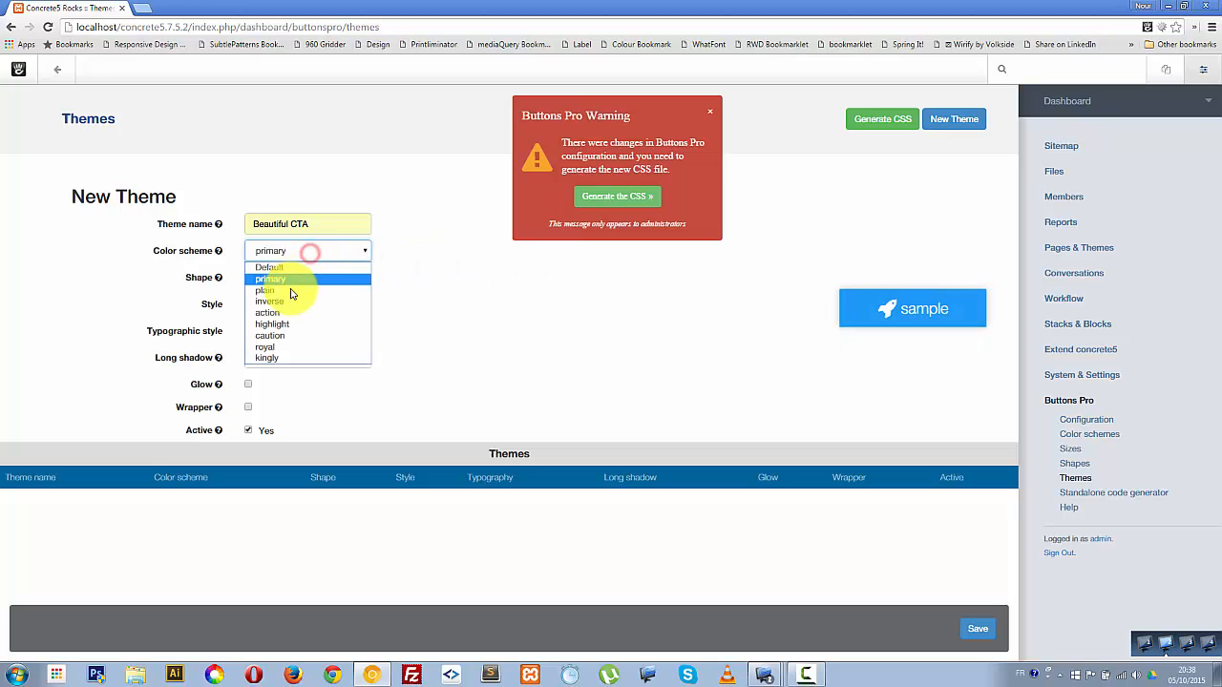
pyautogui.click(286, 296)
pyautogui.click(283, 253)
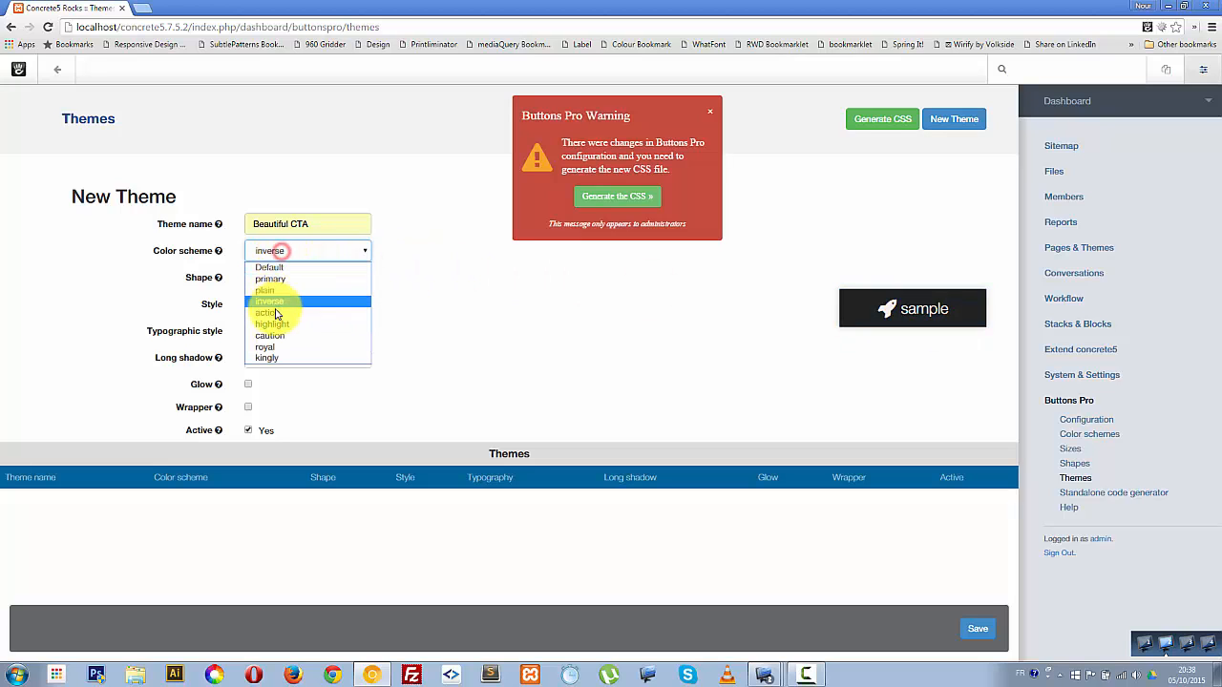
pyautogui.click(279, 309)
pyautogui.click(283, 255)
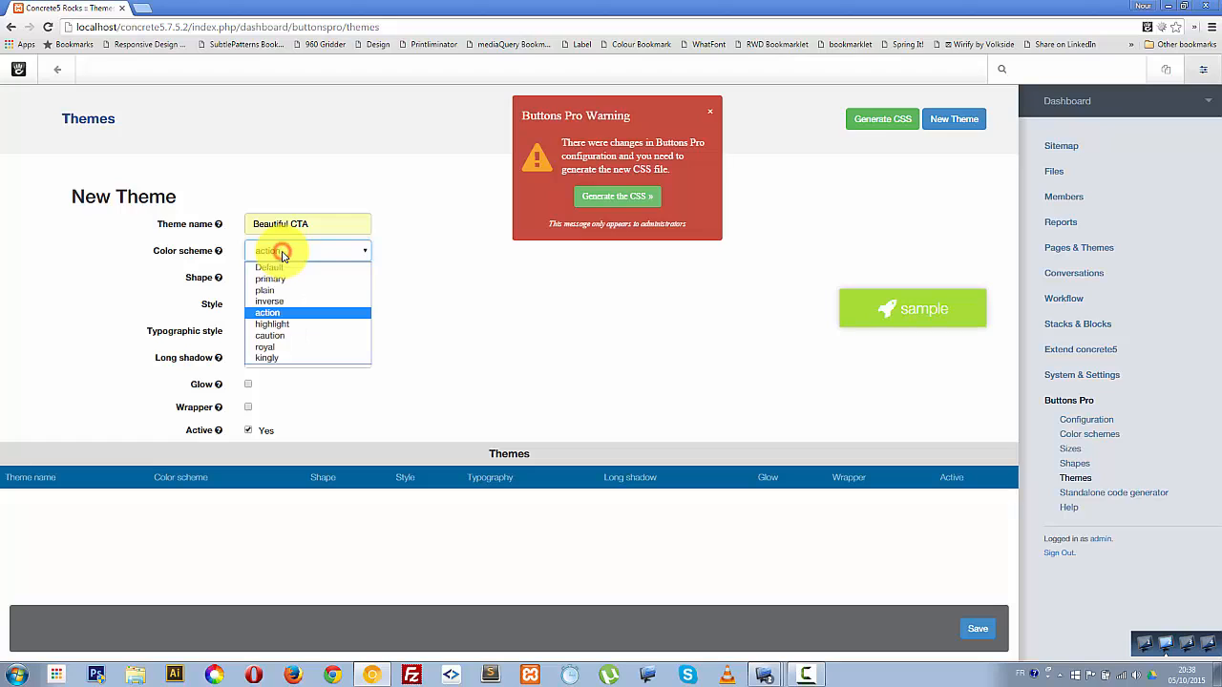
pyautogui.click(273, 335)
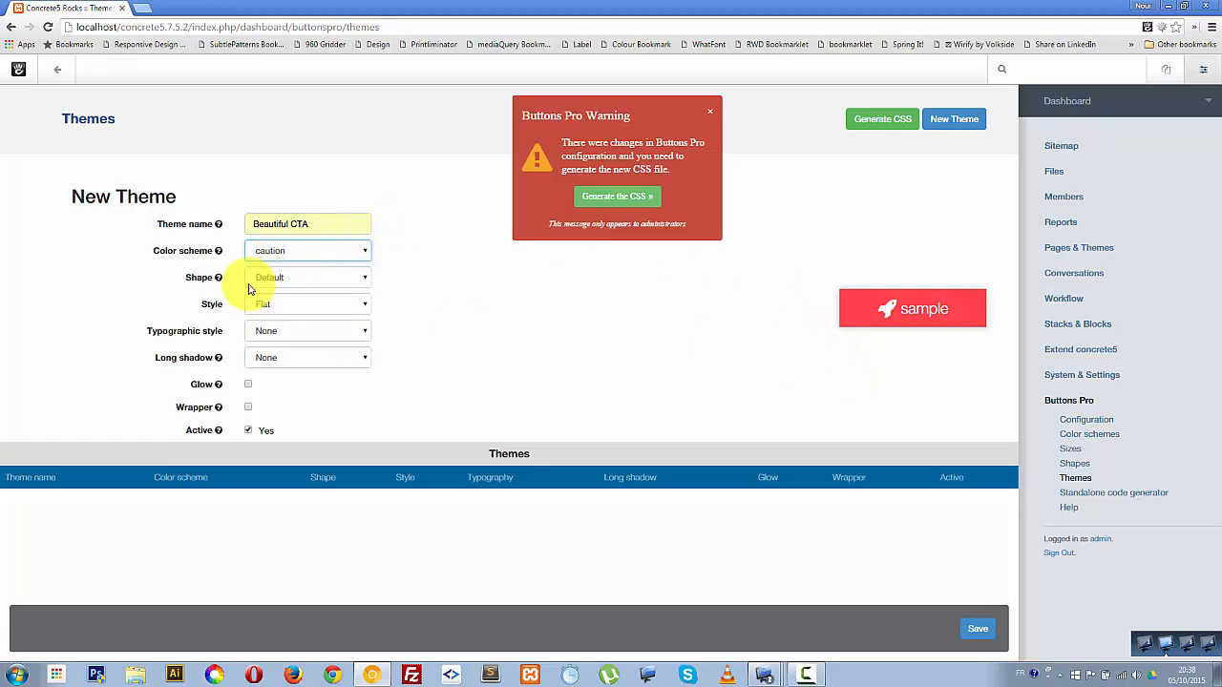
# Step: Preview the theme's button with the square and circle shapes and set its shape to rounded
pyautogui.click(281, 276)
pyautogui.click(273, 306)
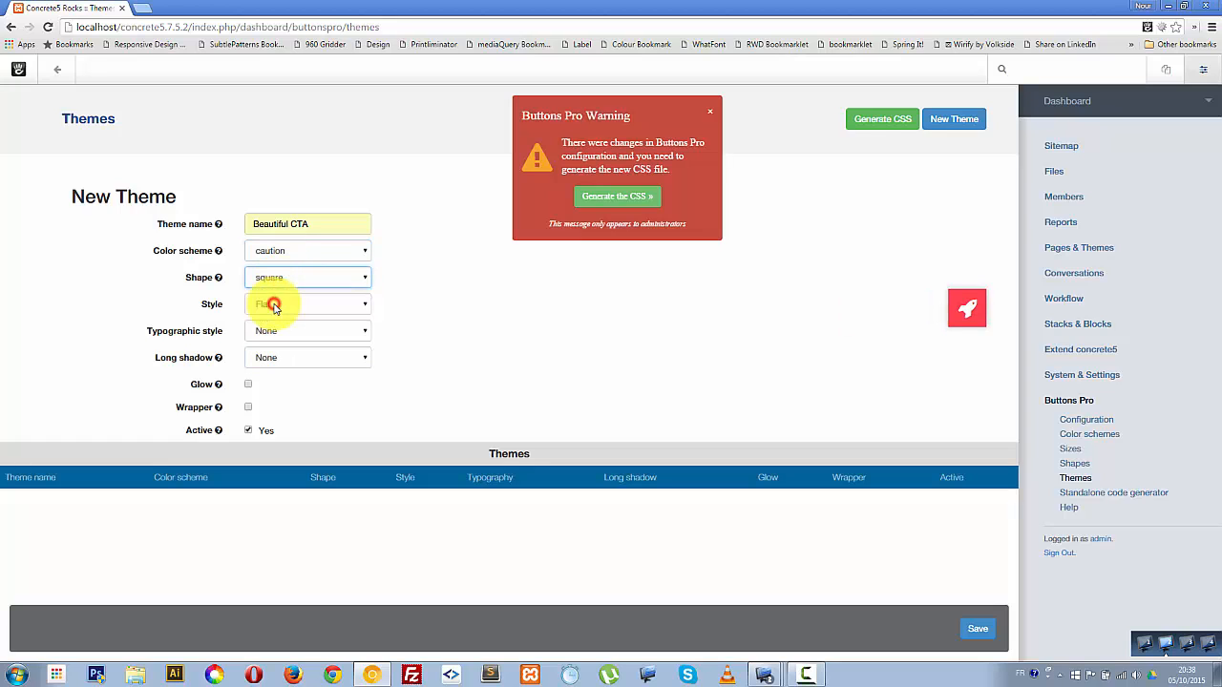
pyautogui.click(286, 274)
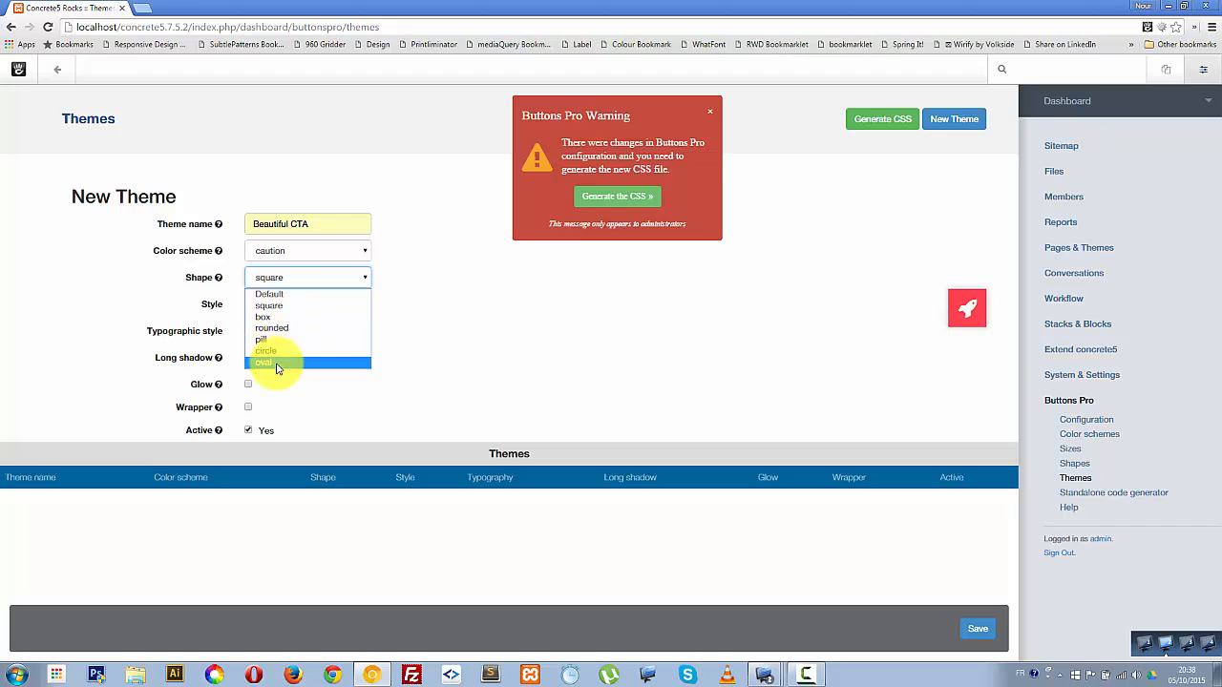
pyautogui.click(268, 350)
pyautogui.click(291, 279)
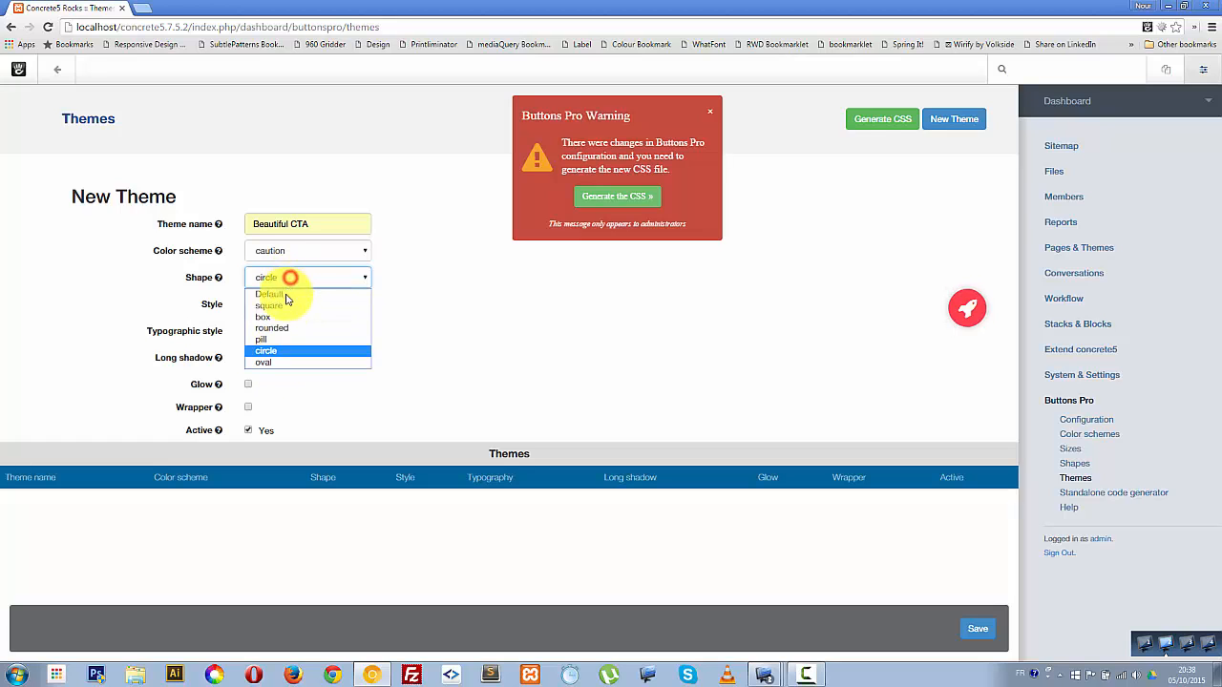
pyautogui.click(277, 324)
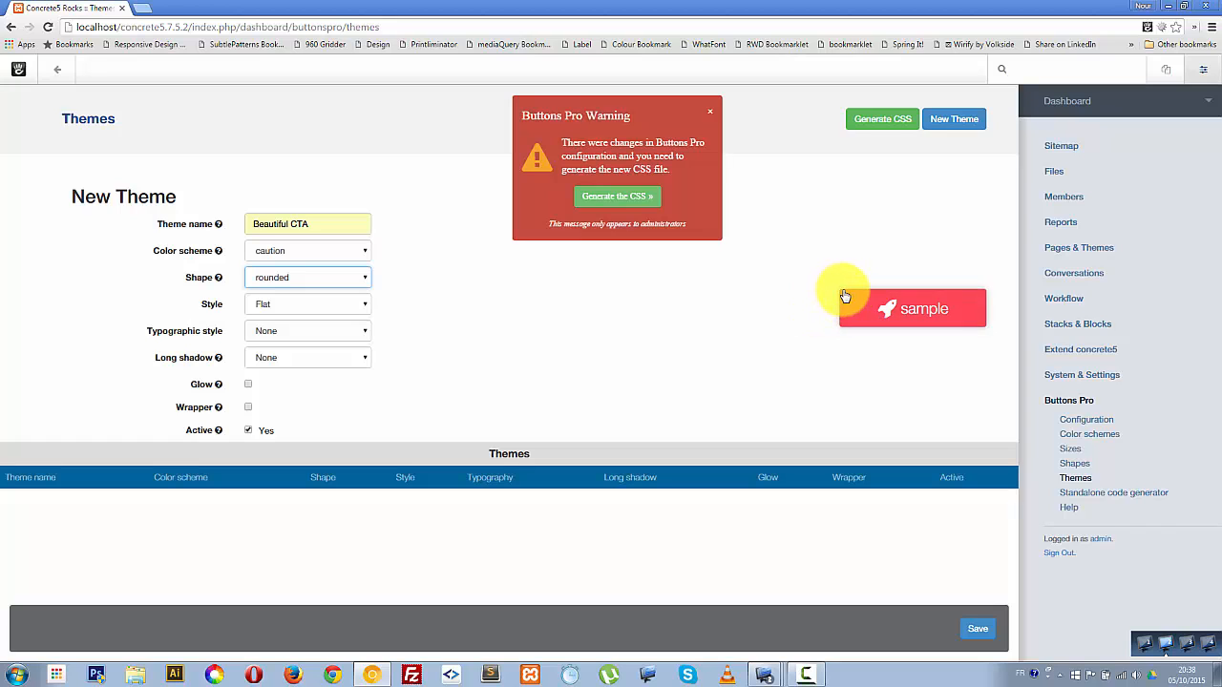
# Step: Preview the theme's button with the 3D, Border, Border Thin, Border Thick and Borderless styles
pyautogui.click(270, 312)
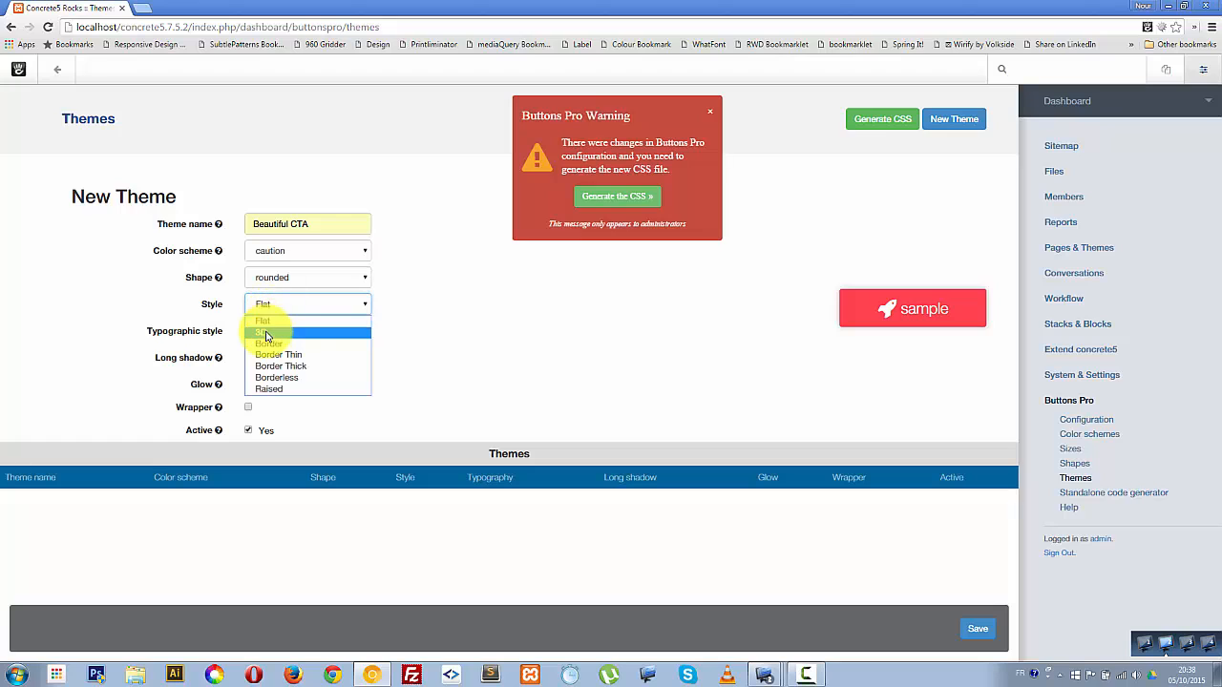
pyautogui.click(266, 332)
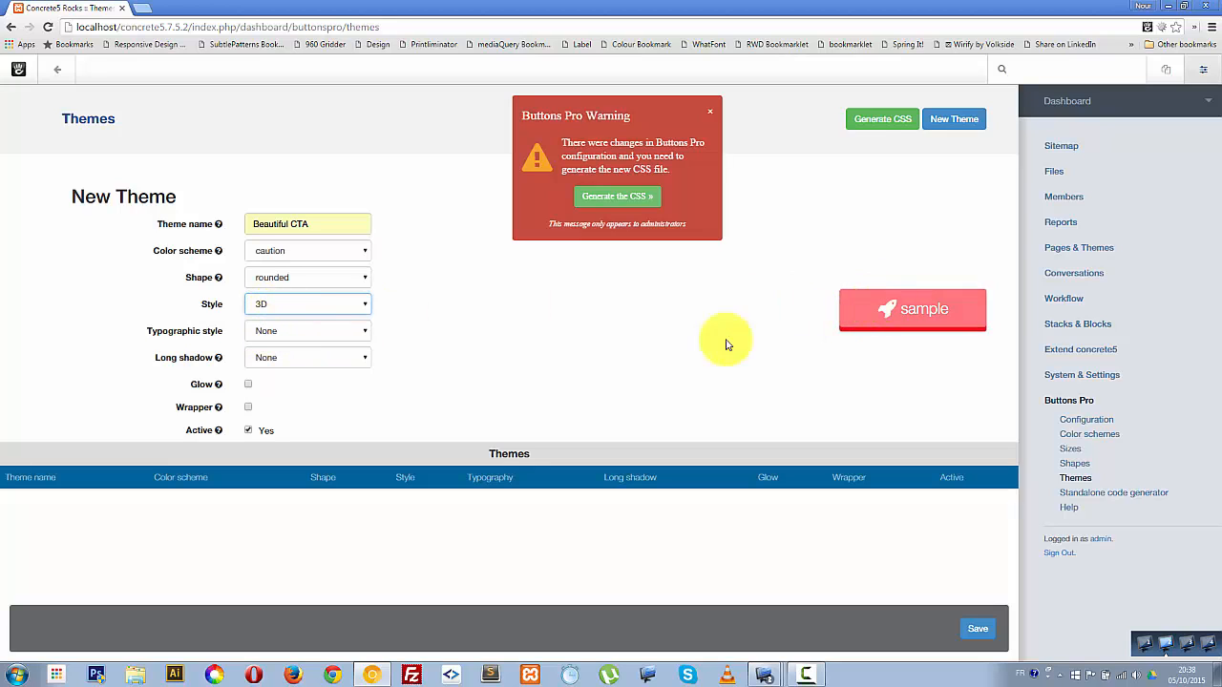
pyautogui.click(315, 305)
pyautogui.click(284, 342)
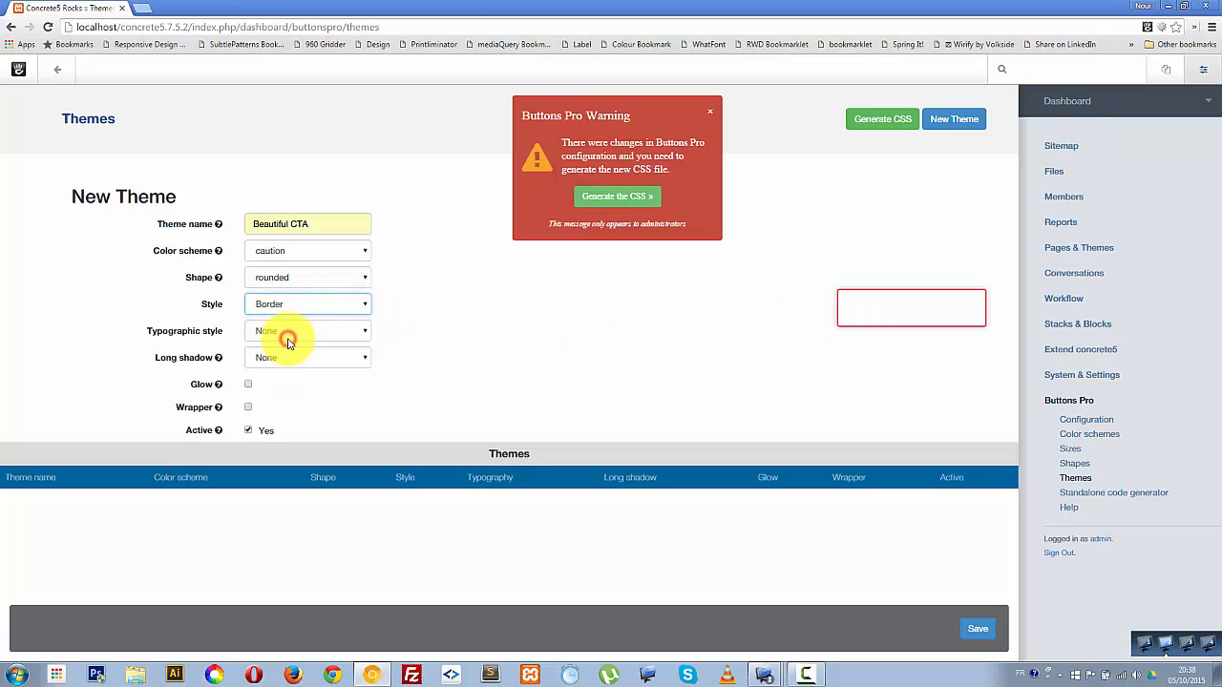
pyautogui.click(289, 309)
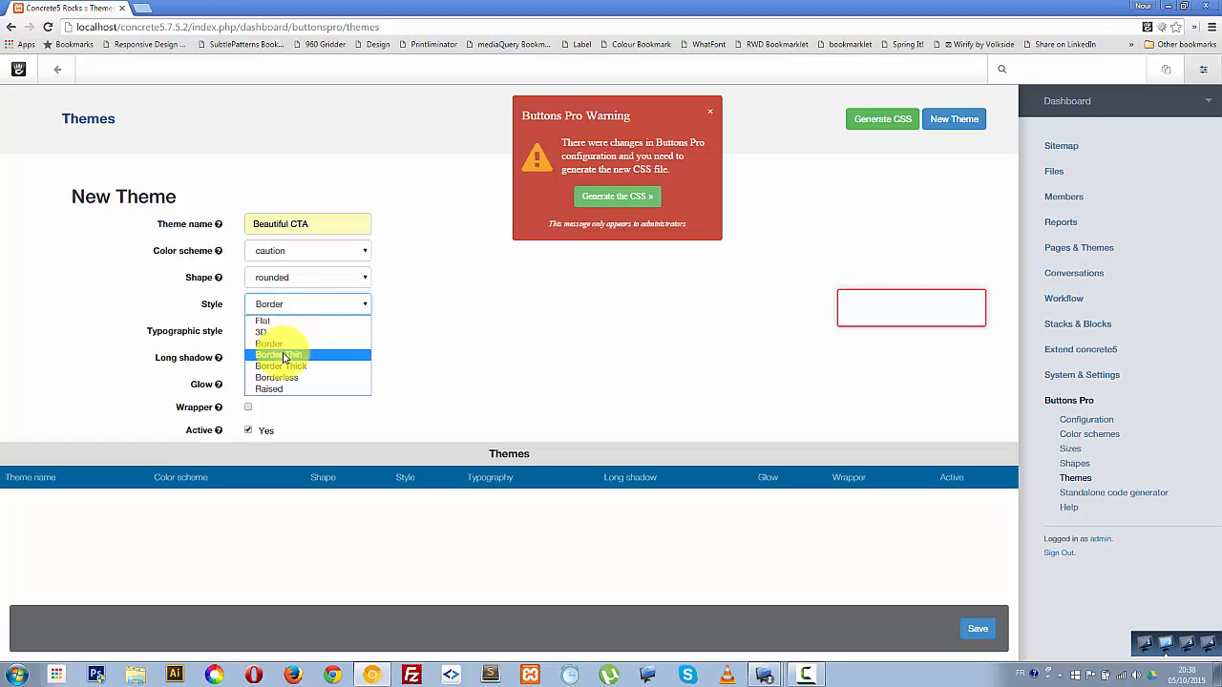
pyautogui.click(284, 355)
pyautogui.click(286, 306)
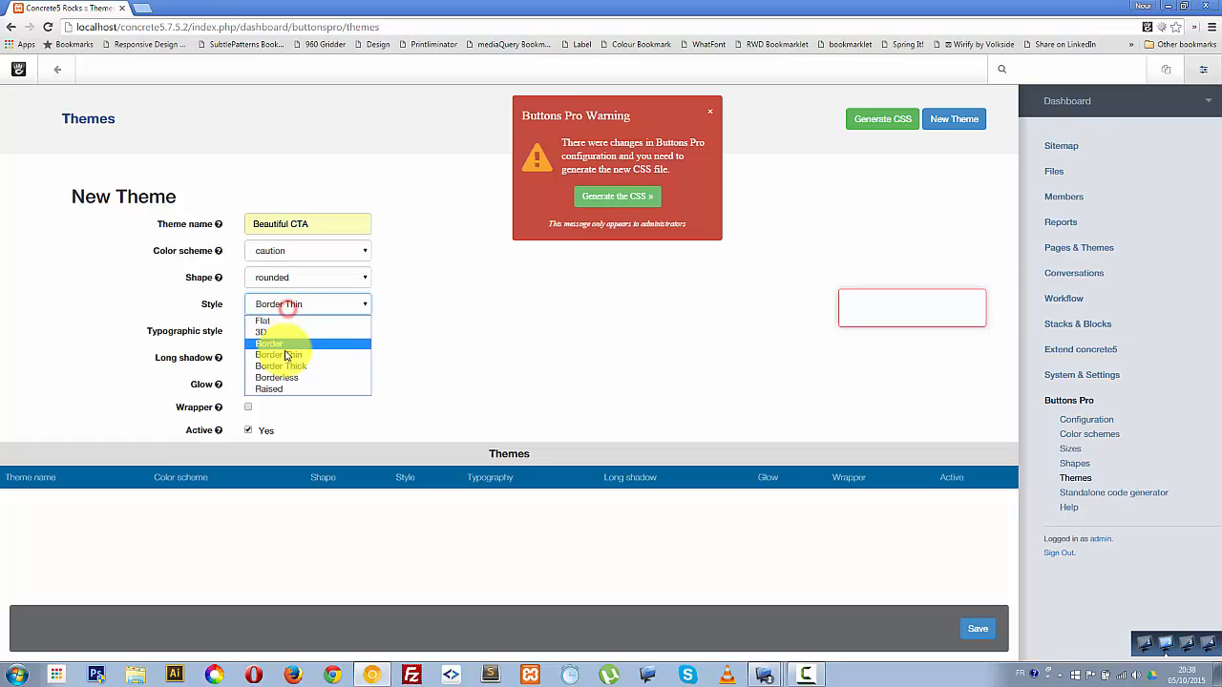
pyautogui.click(282, 365)
pyautogui.click(297, 312)
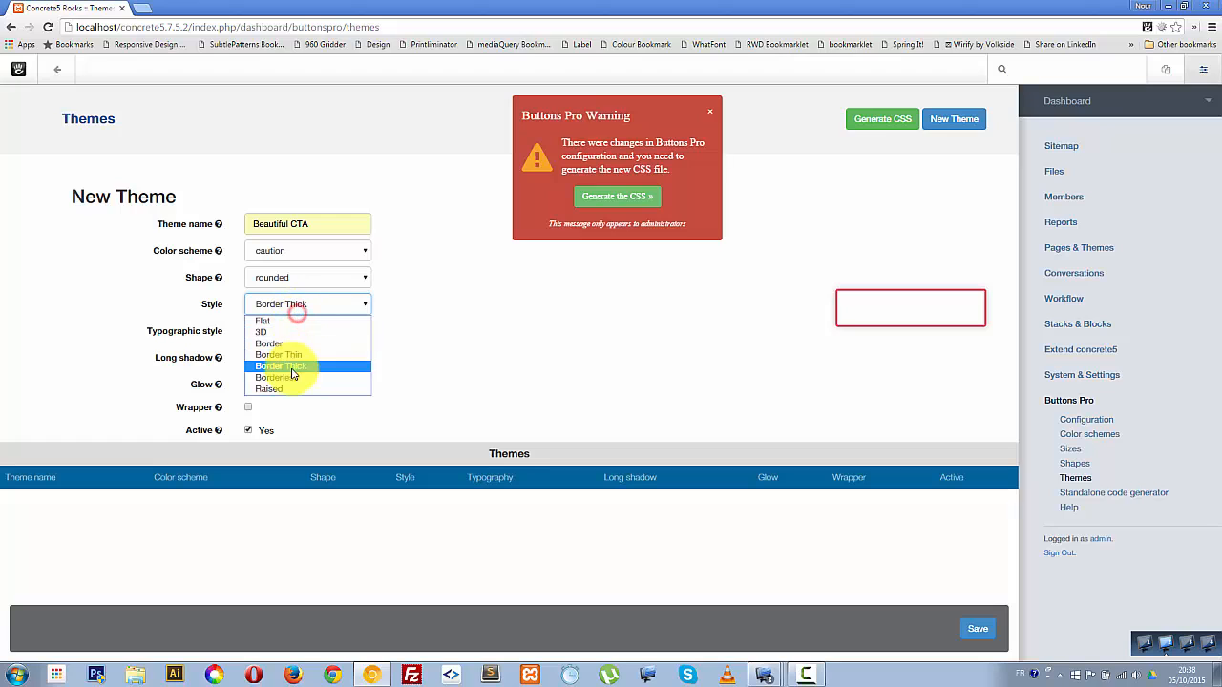
pyautogui.click(292, 376)
# Step: Compare the Raised style with Border, set the theme's style to Raised and its typographic style to Capitalize
pyautogui.click(287, 306)
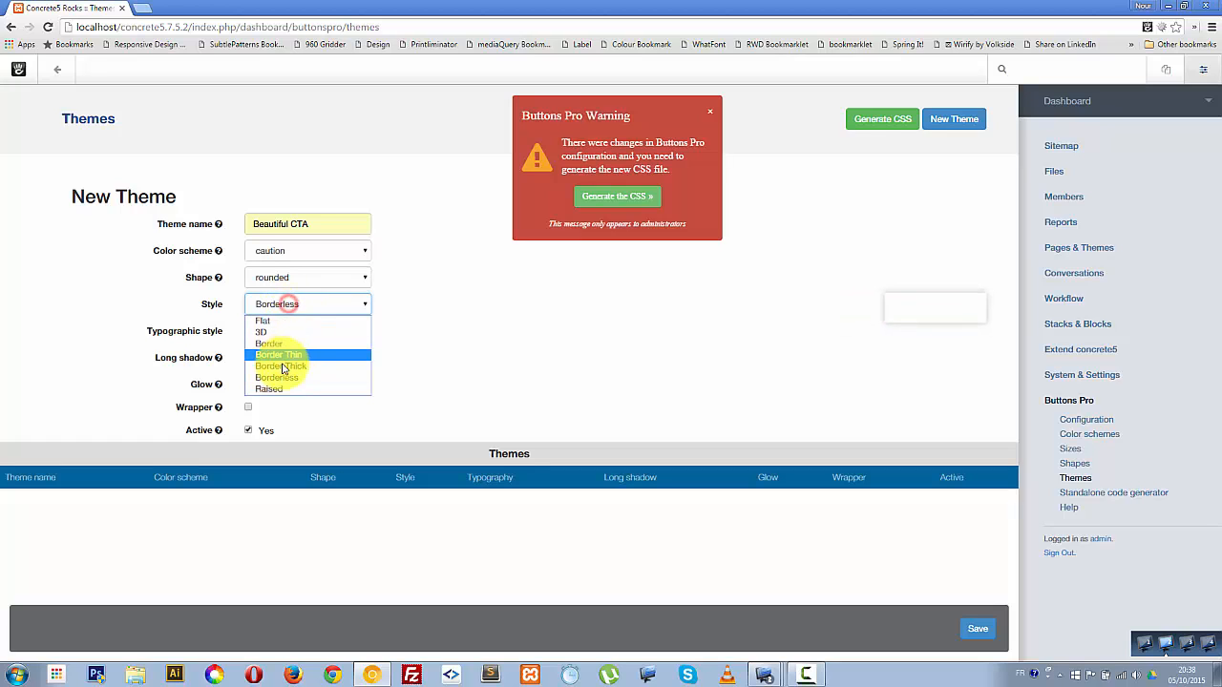
pyautogui.click(273, 387)
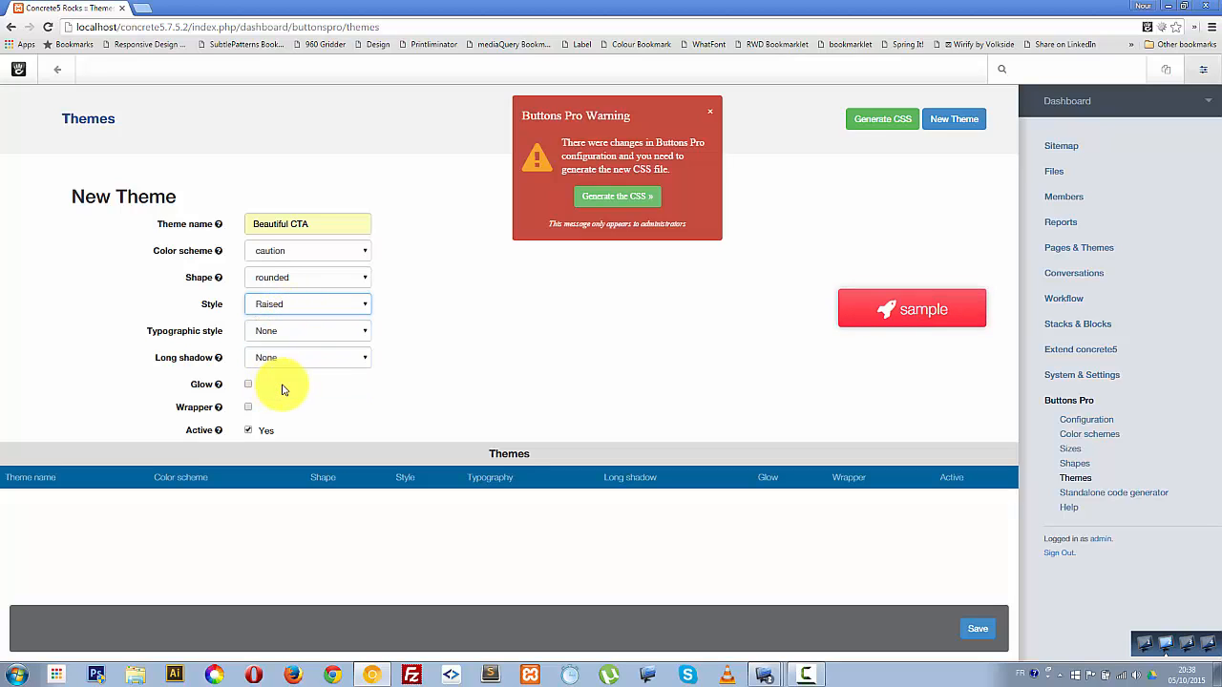
pyautogui.click(284, 306)
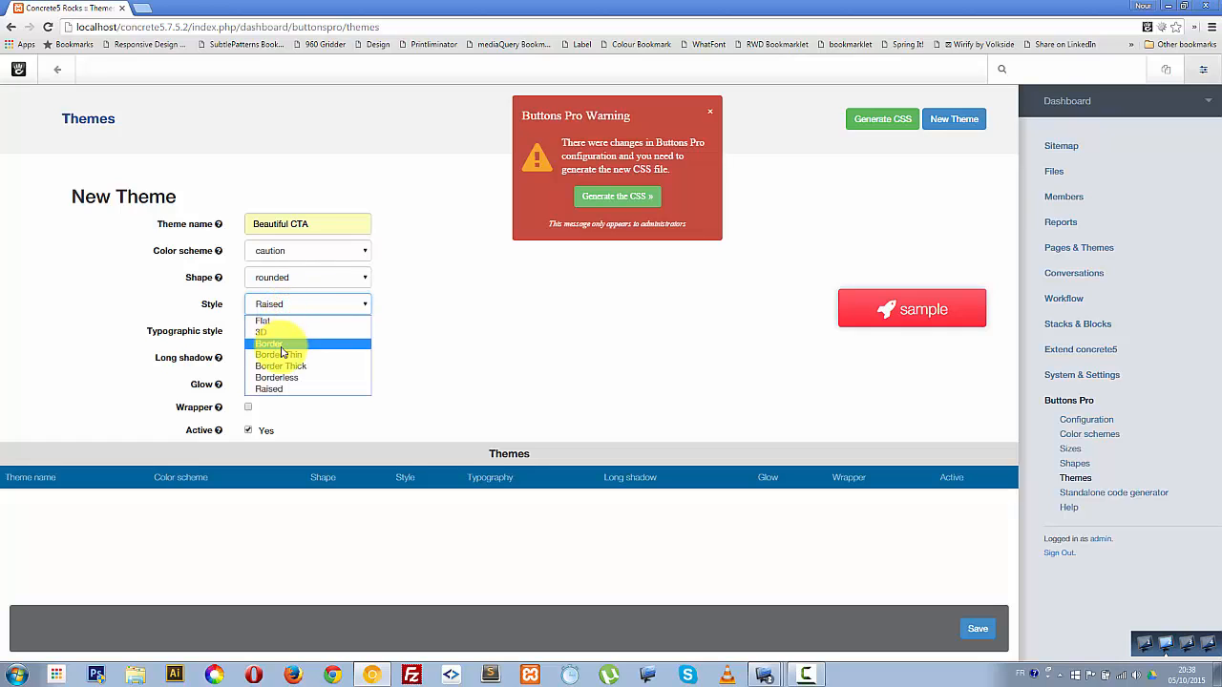
pyautogui.click(279, 345)
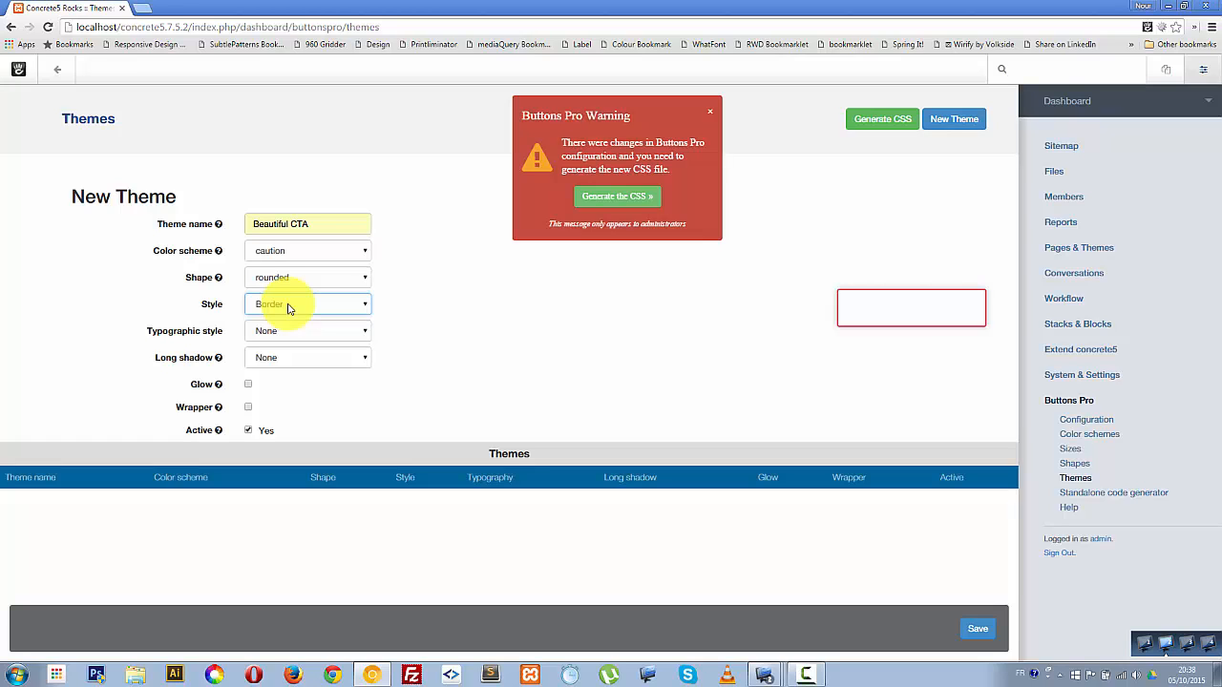
pyautogui.click(288, 306)
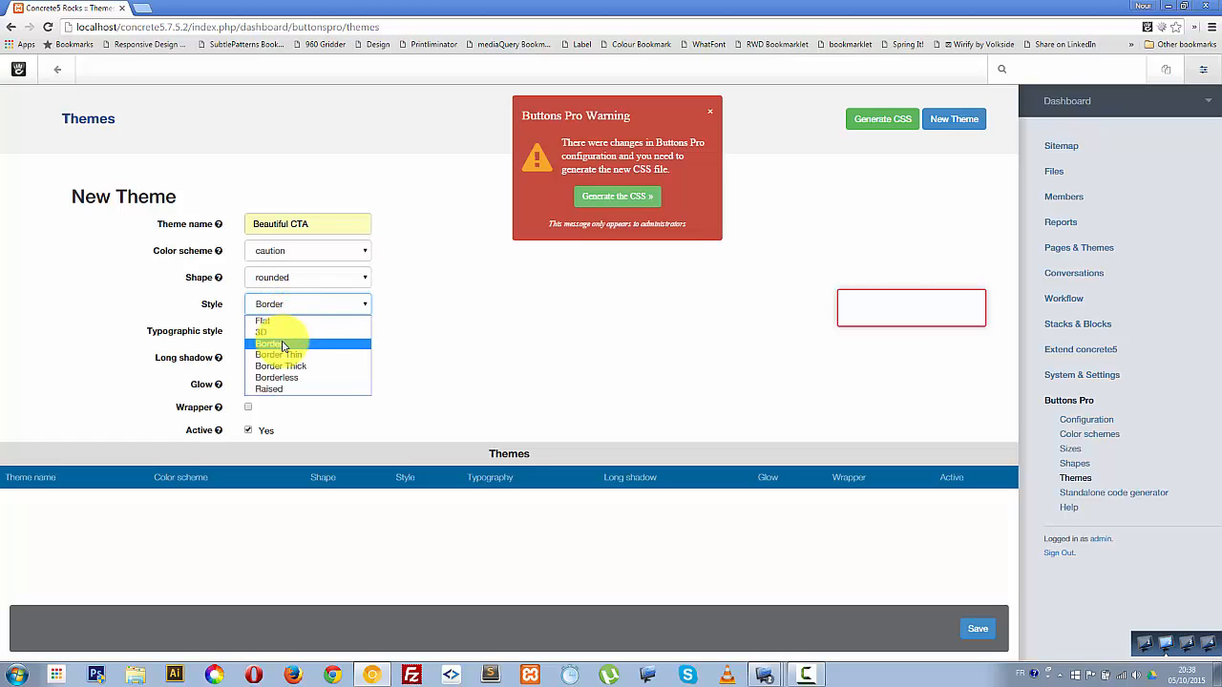
pyautogui.click(277, 391)
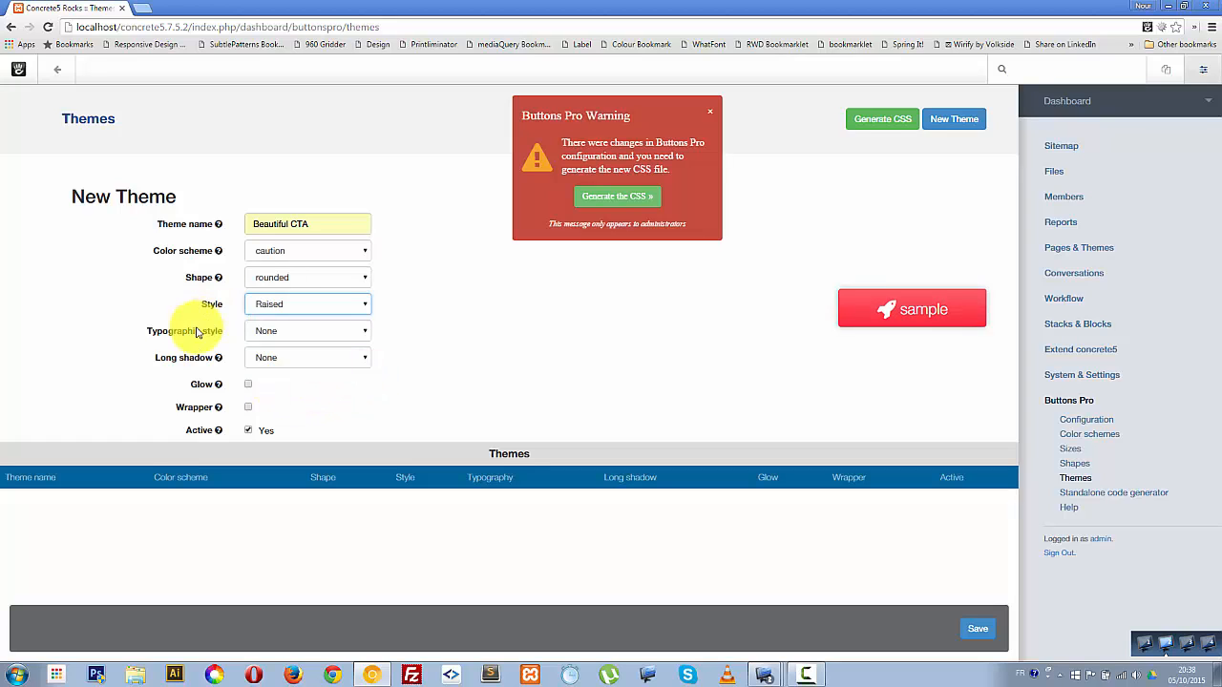
pyautogui.click(289, 334)
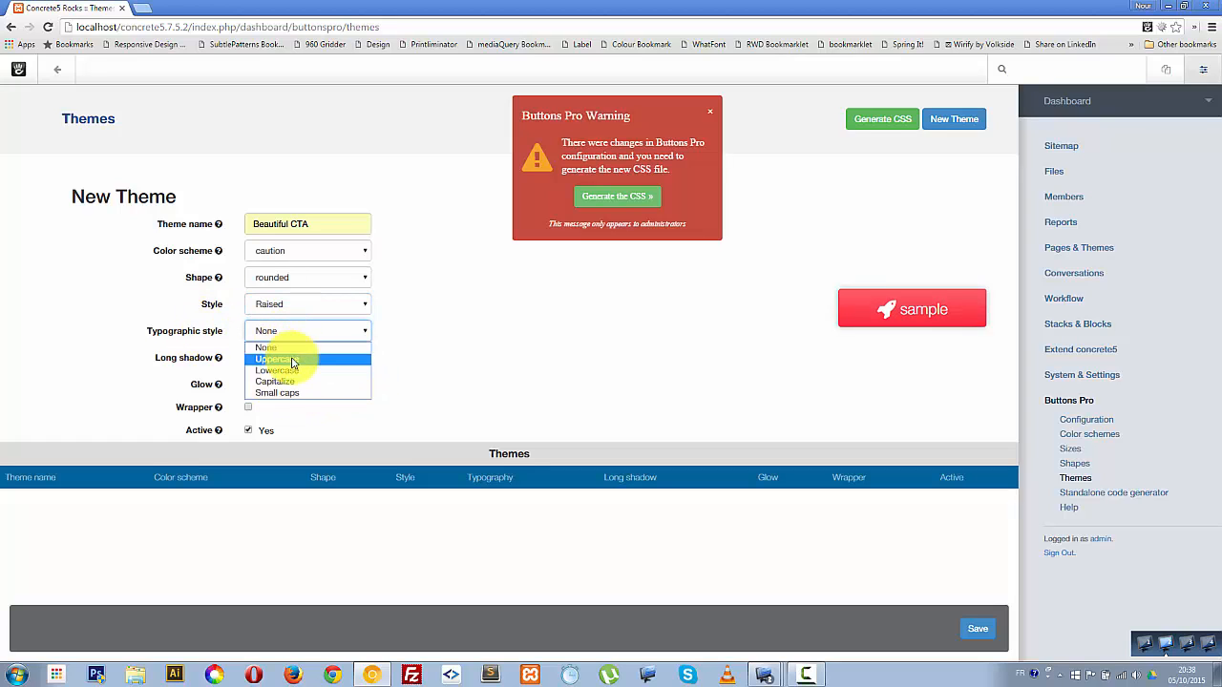
pyautogui.click(291, 382)
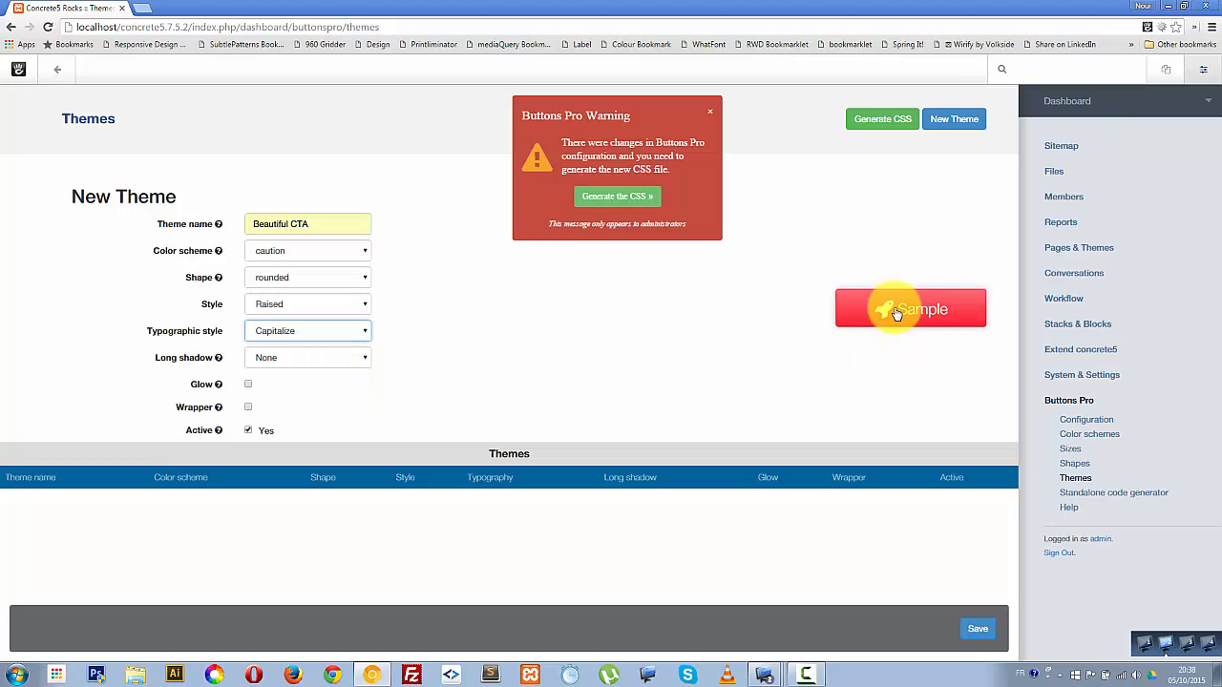
# Step: Preview the button with a long shadow to the right and with glow, switching each effect back off
pyautogui.click(290, 360)
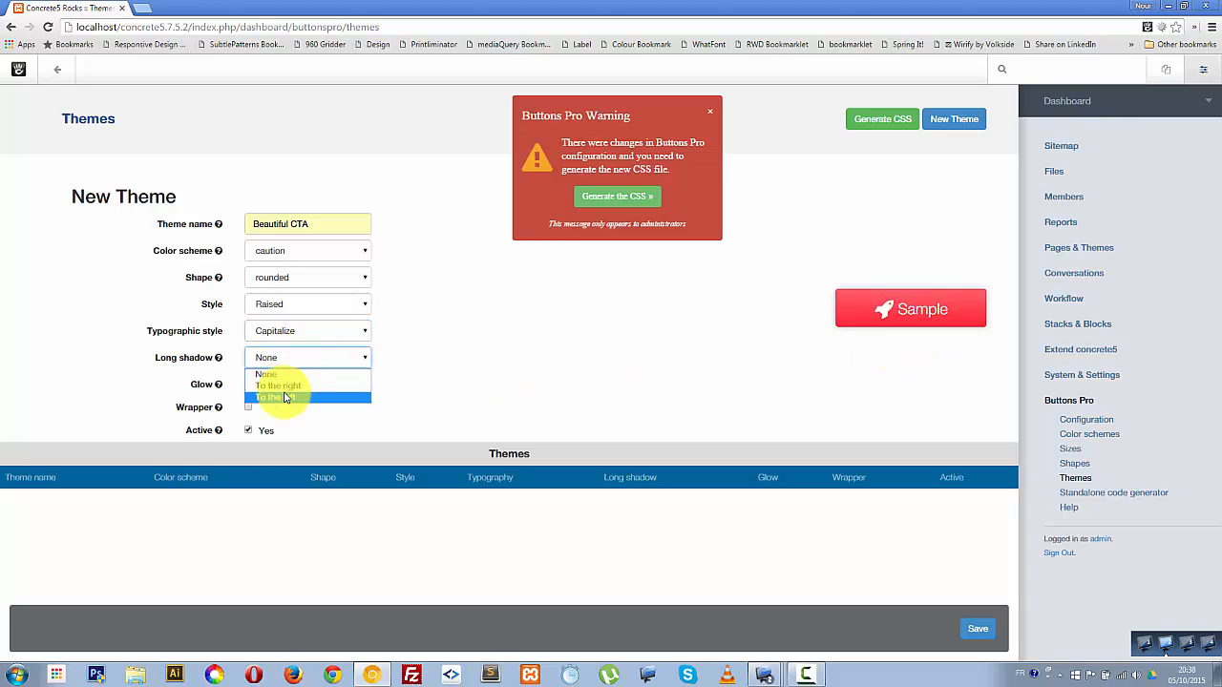
pyautogui.click(290, 385)
pyautogui.click(285, 355)
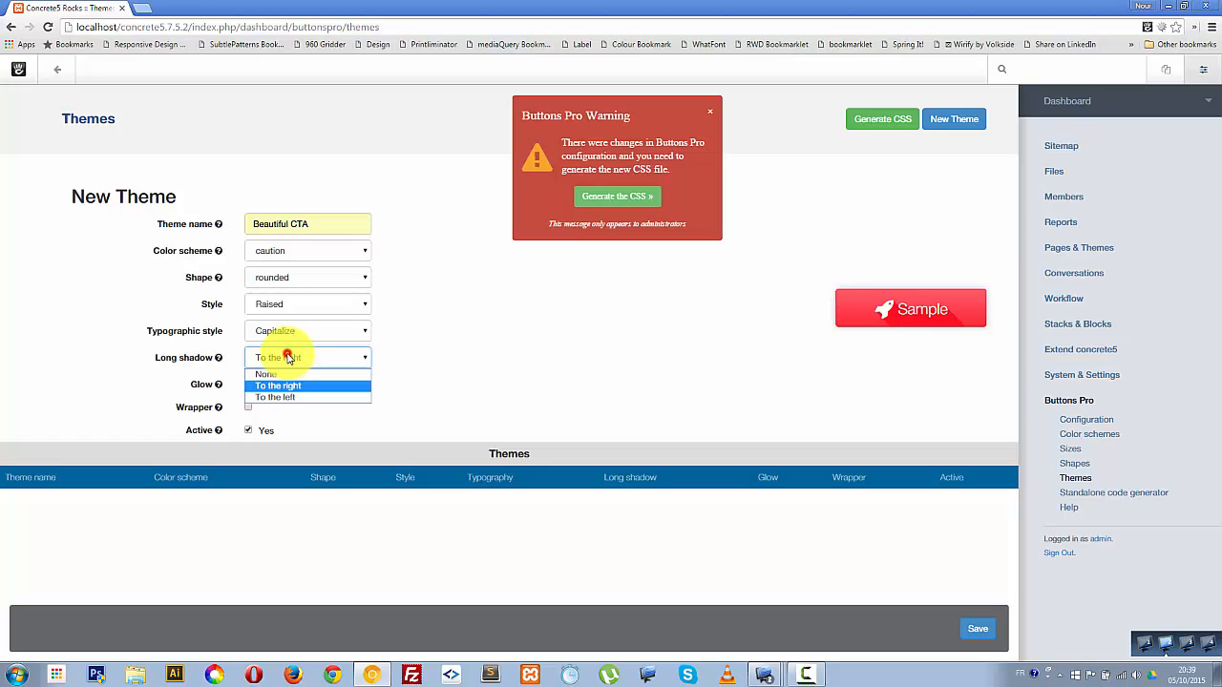
pyautogui.click(284, 371)
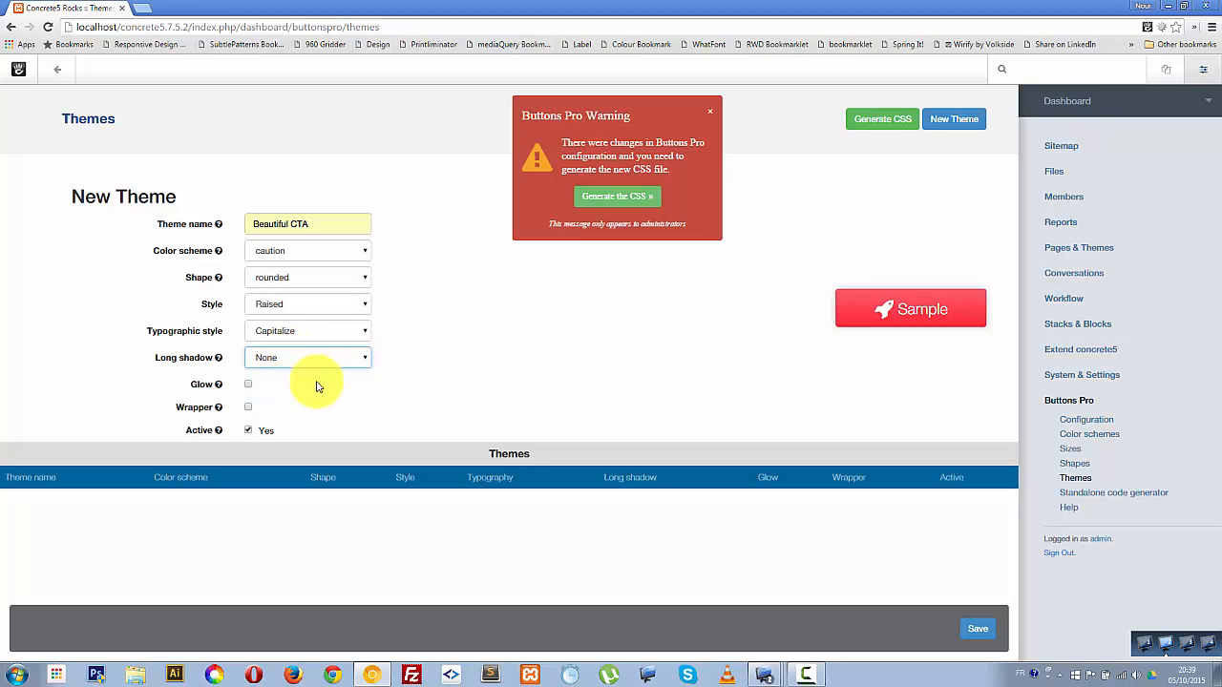
pyautogui.click(247, 385)
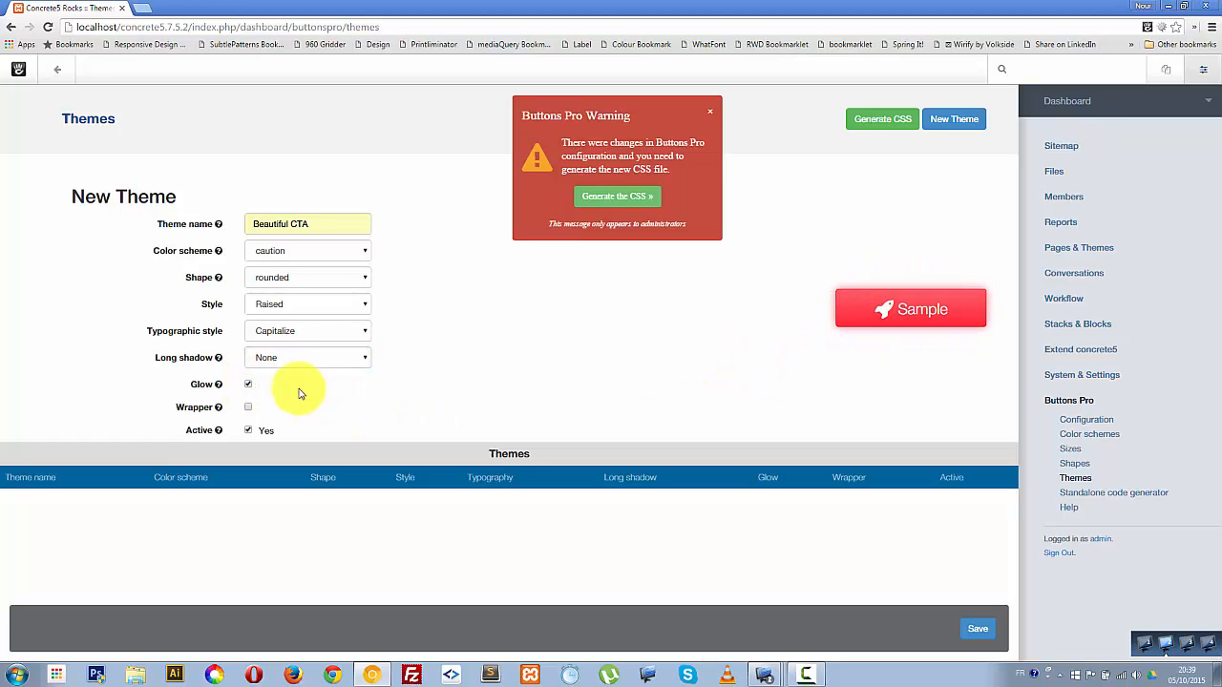
pyautogui.click(248, 384)
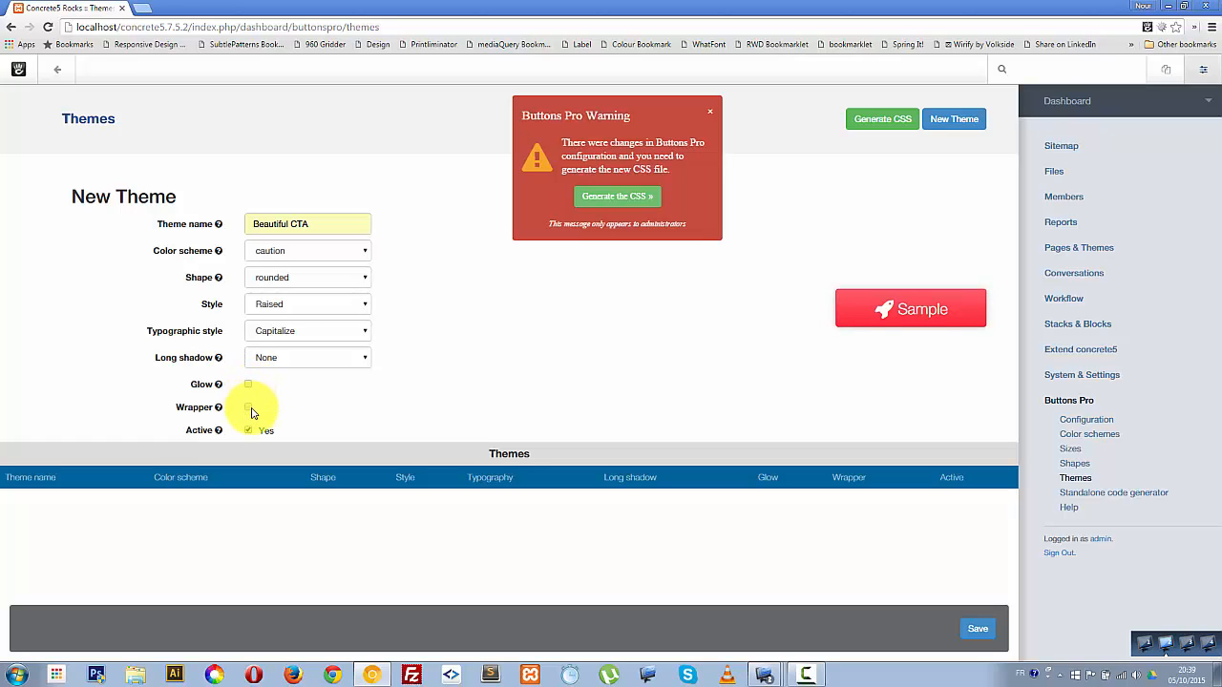
# Step: Turn on the wrapper and preview it with the pill, circle and Default shapes
pyautogui.click(248, 408)
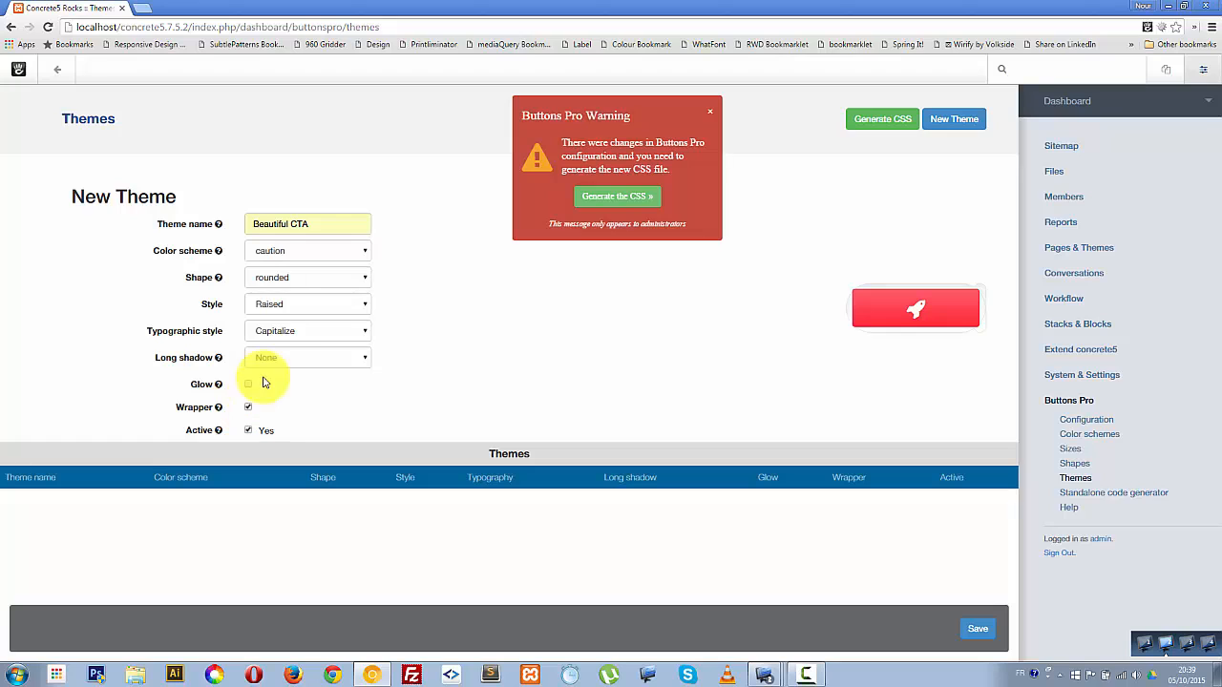
pyautogui.click(277, 279)
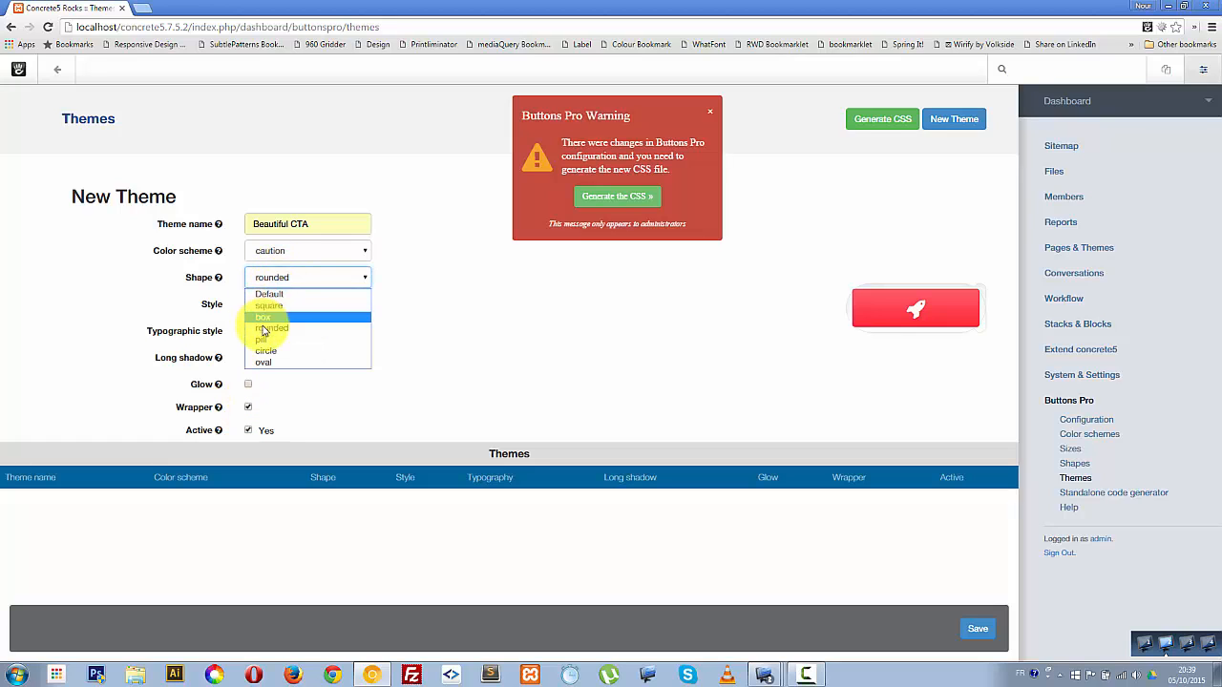
pyautogui.click(264, 340)
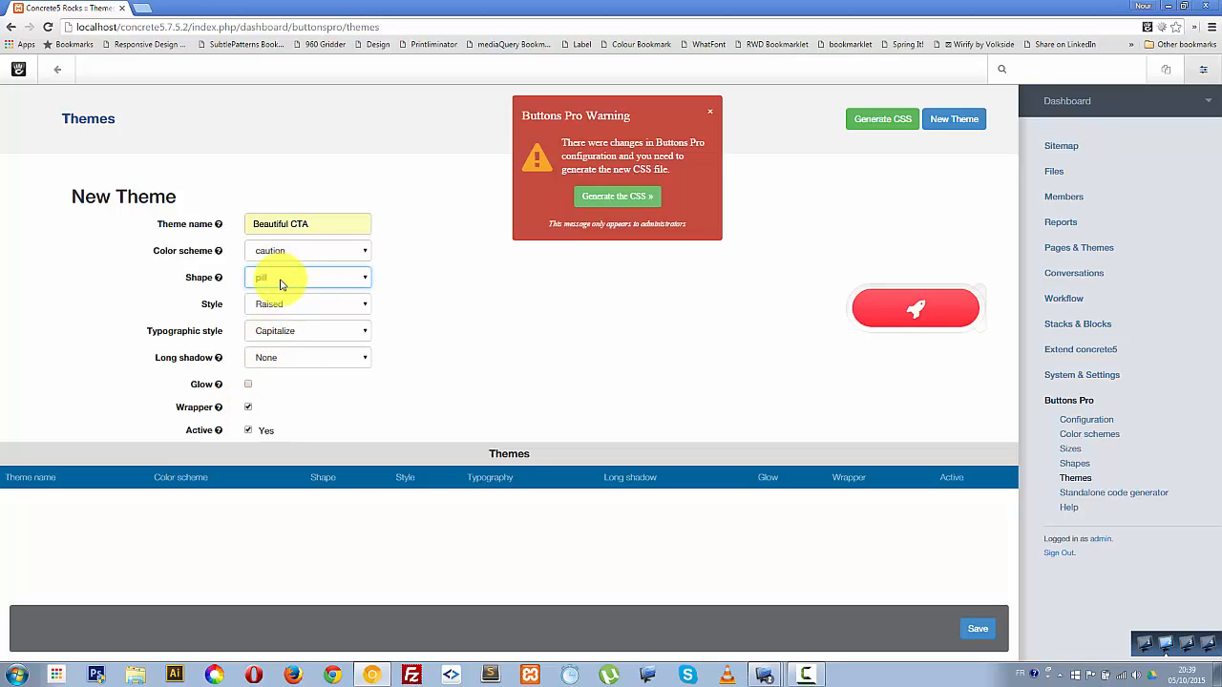
pyautogui.click(279, 280)
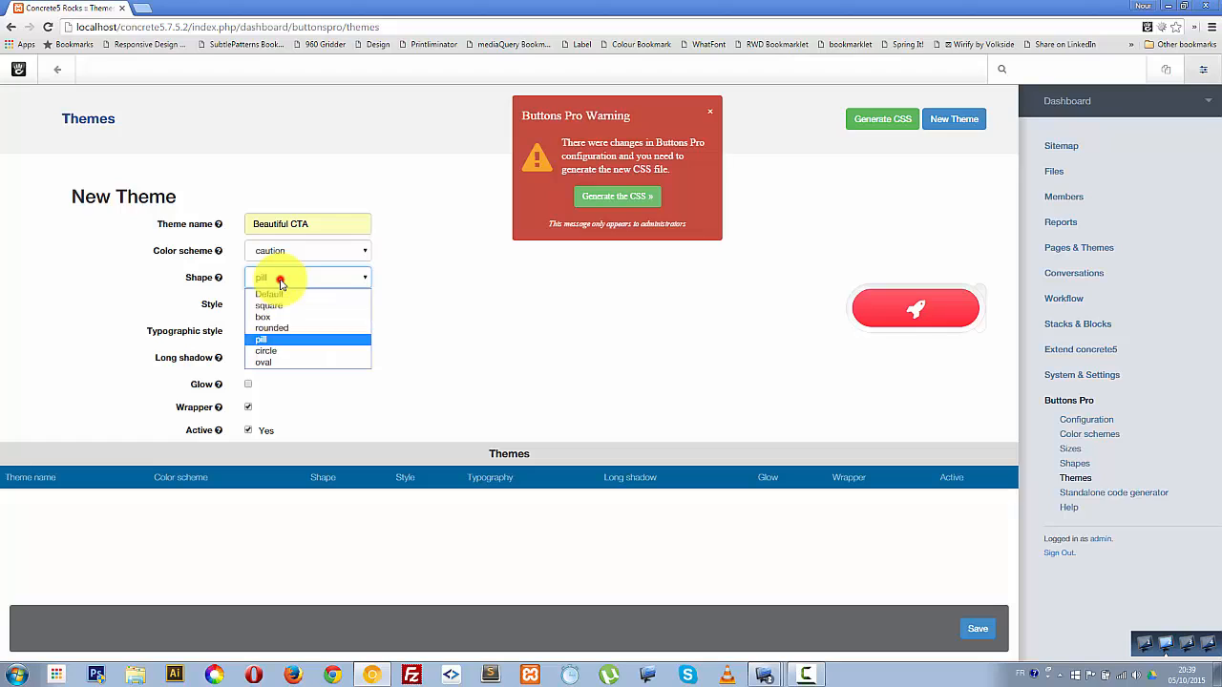
pyautogui.click(269, 349)
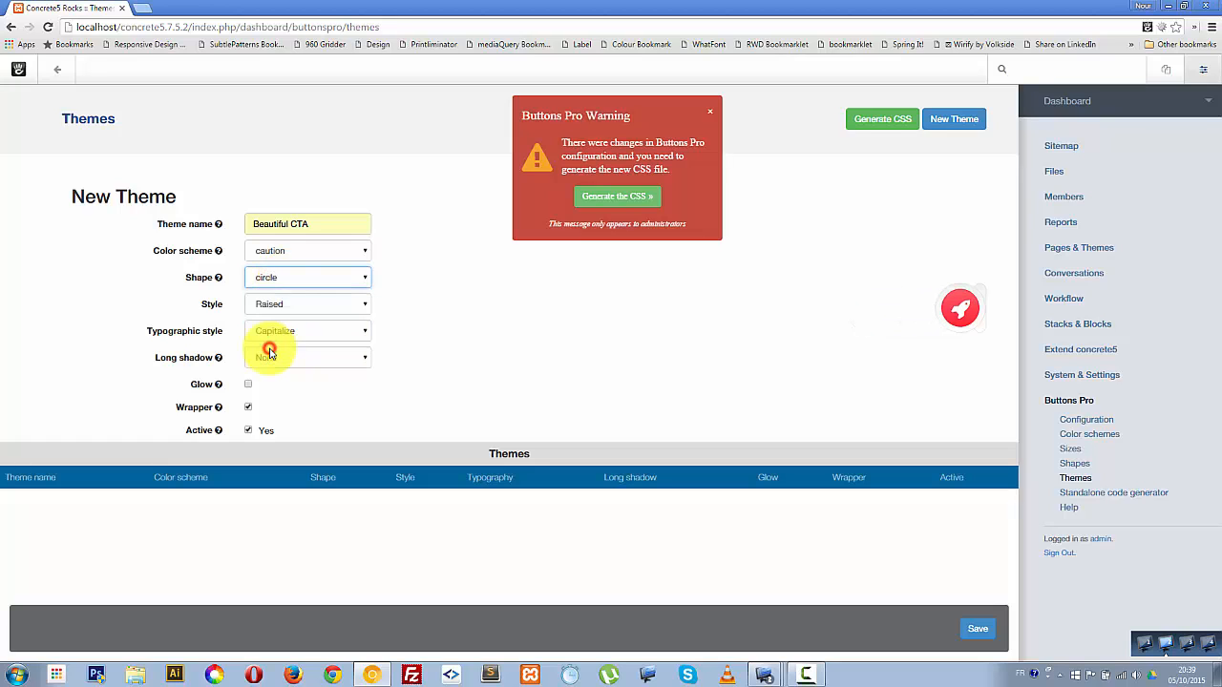
pyautogui.click(274, 277)
pyautogui.click(268, 292)
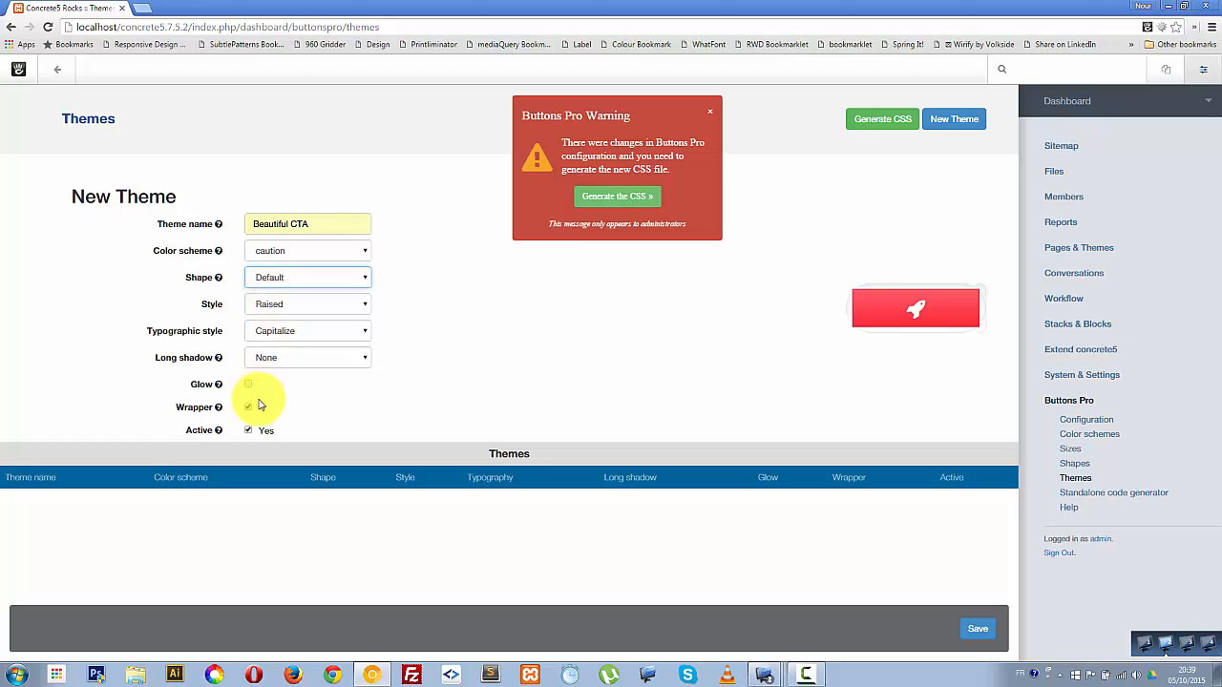
# Step: Switch the wrapper off, keep the theme active, set its shape to rounded and save the theme
pyautogui.click(248, 431)
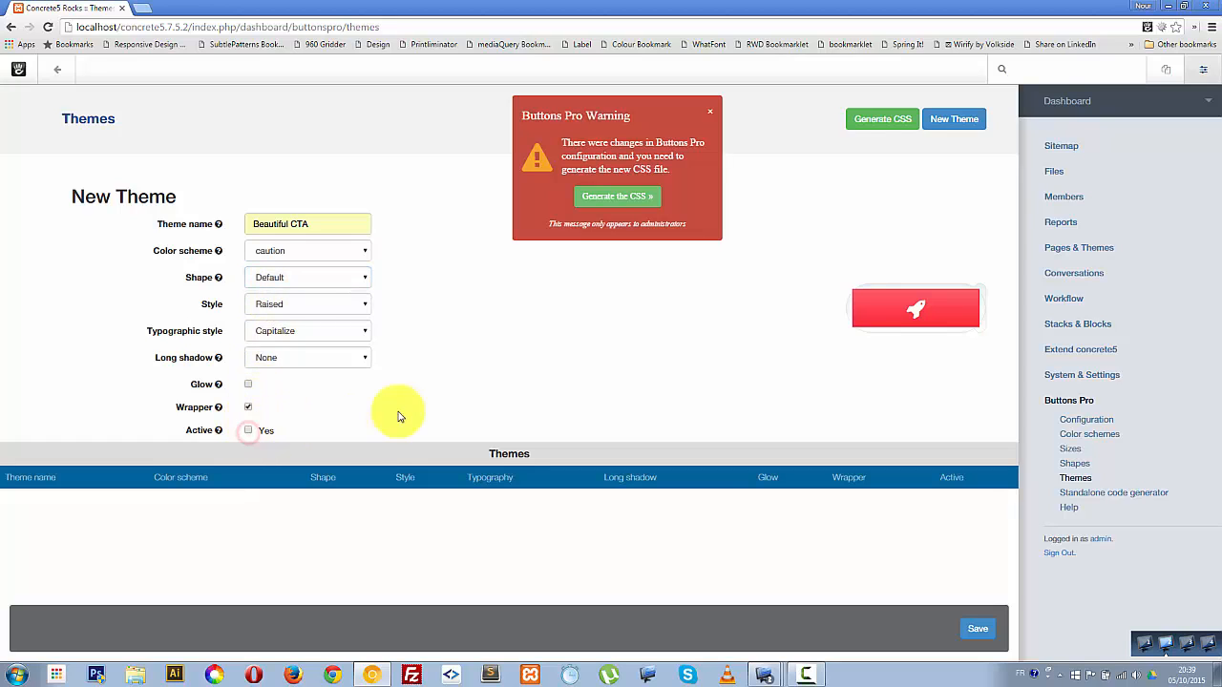
pyautogui.click(247, 406)
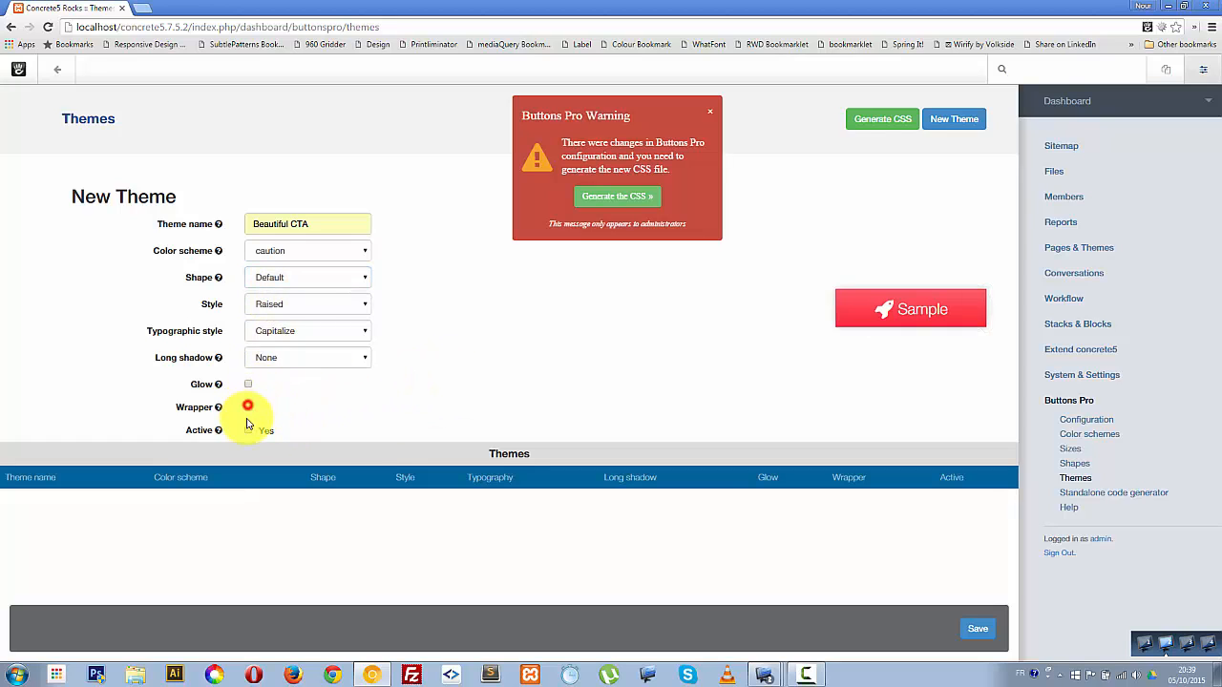
pyautogui.click(249, 429)
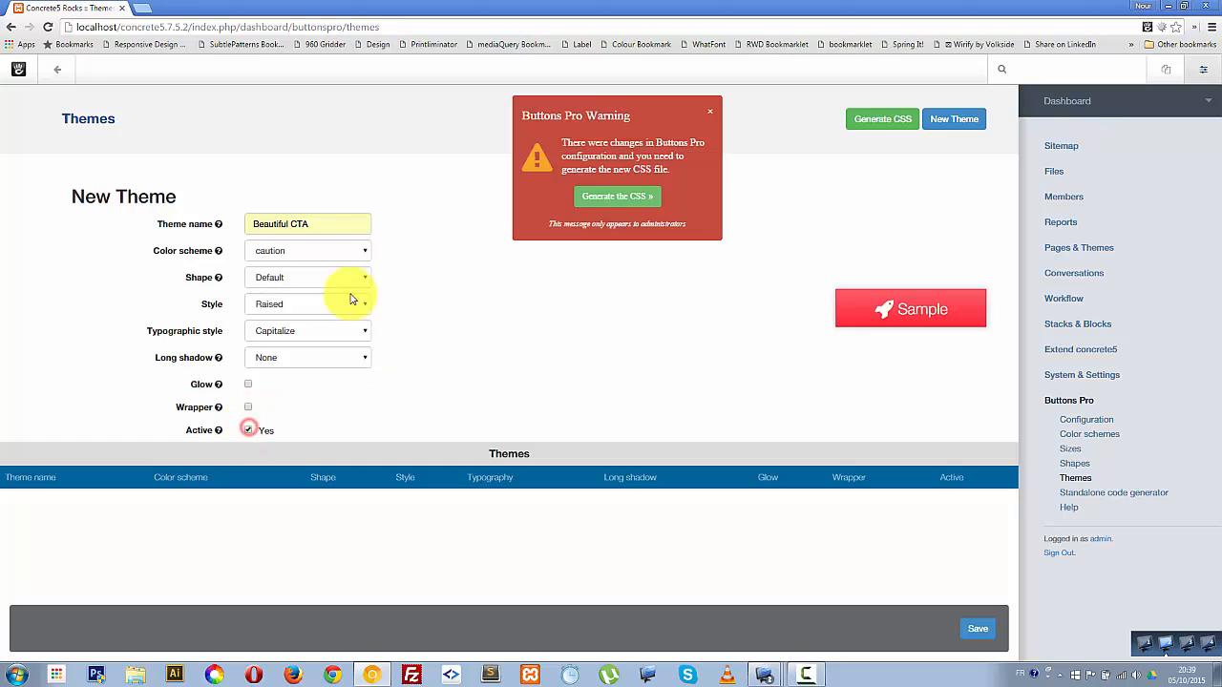
pyautogui.click(289, 285)
pyautogui.click(292, 327)
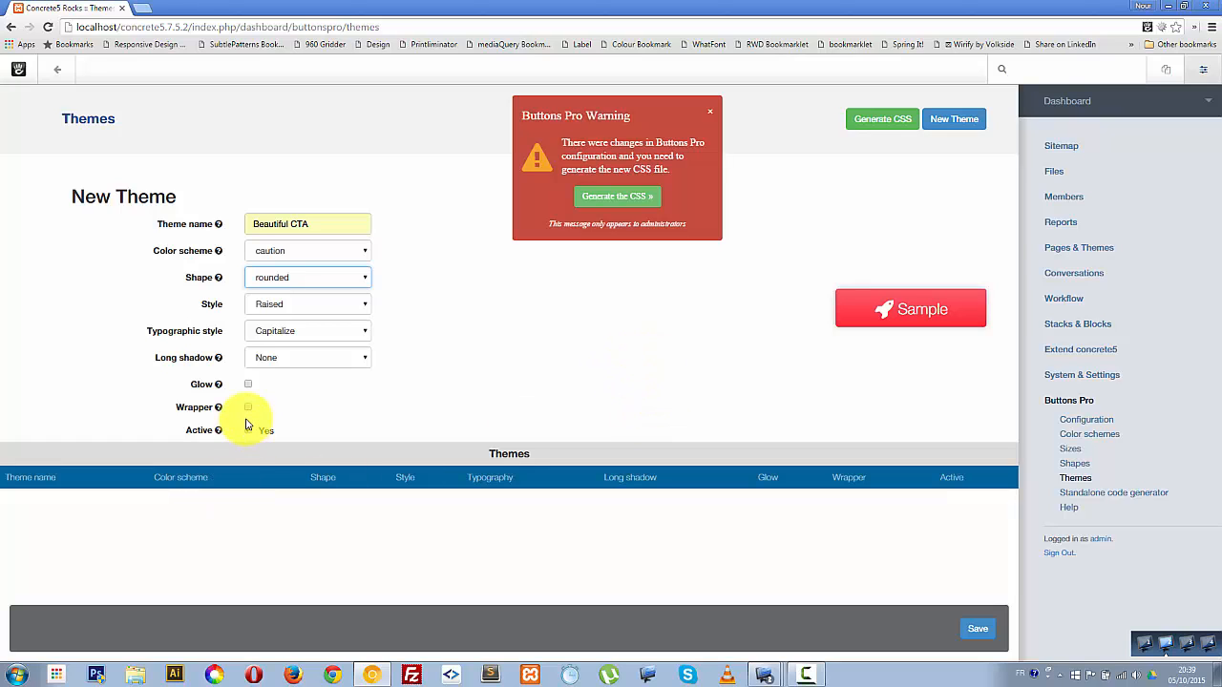
pyautogui.click(970, 627)
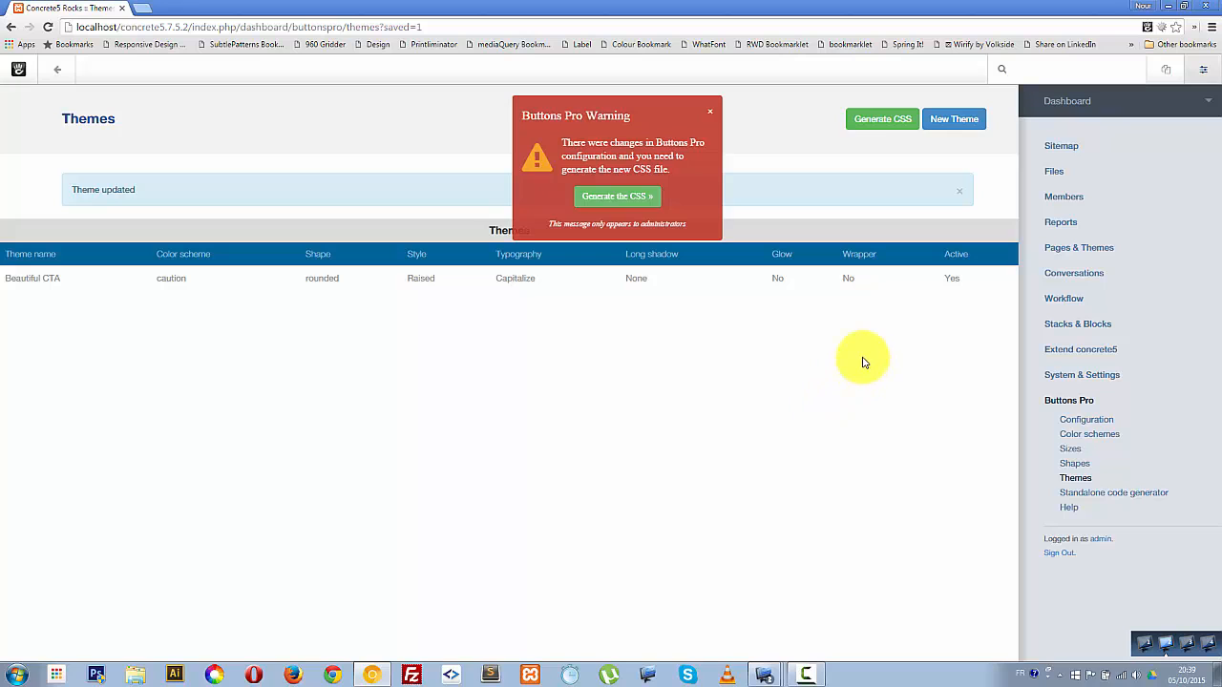
# Step: Open the saved Beautiful CTA theme for editing and generate the new Buttons Pro CSS file
pyautogui.click(321, 276)
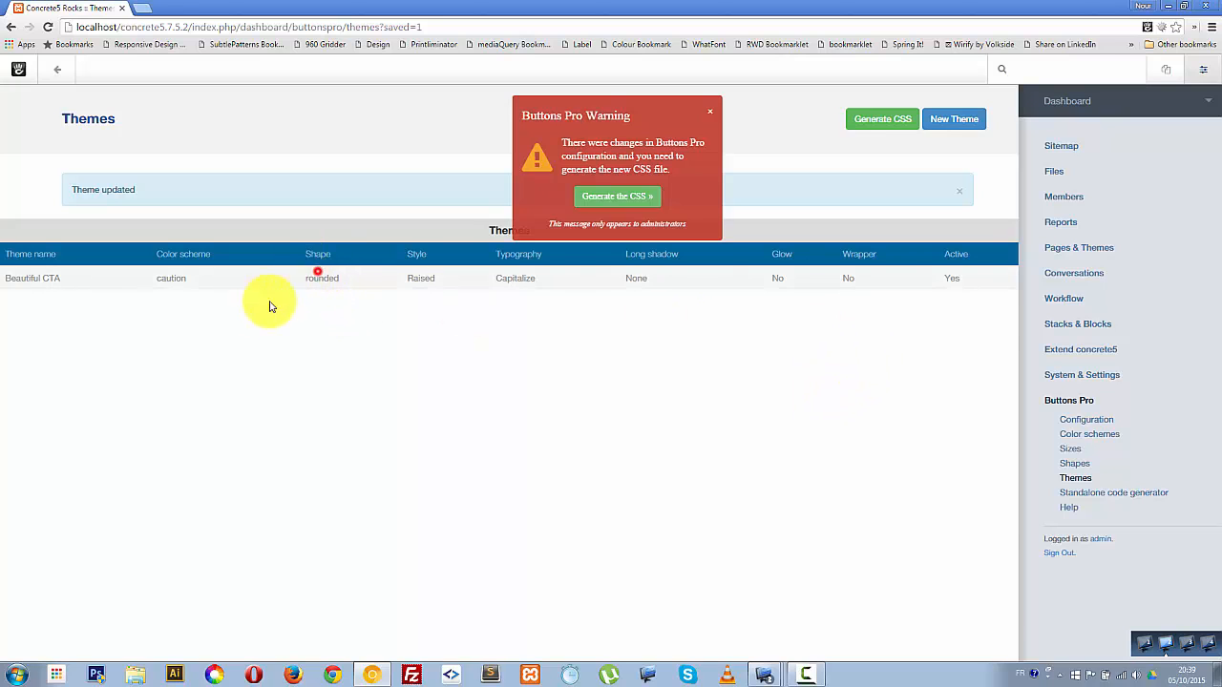
pyautogui.click(887, 355)
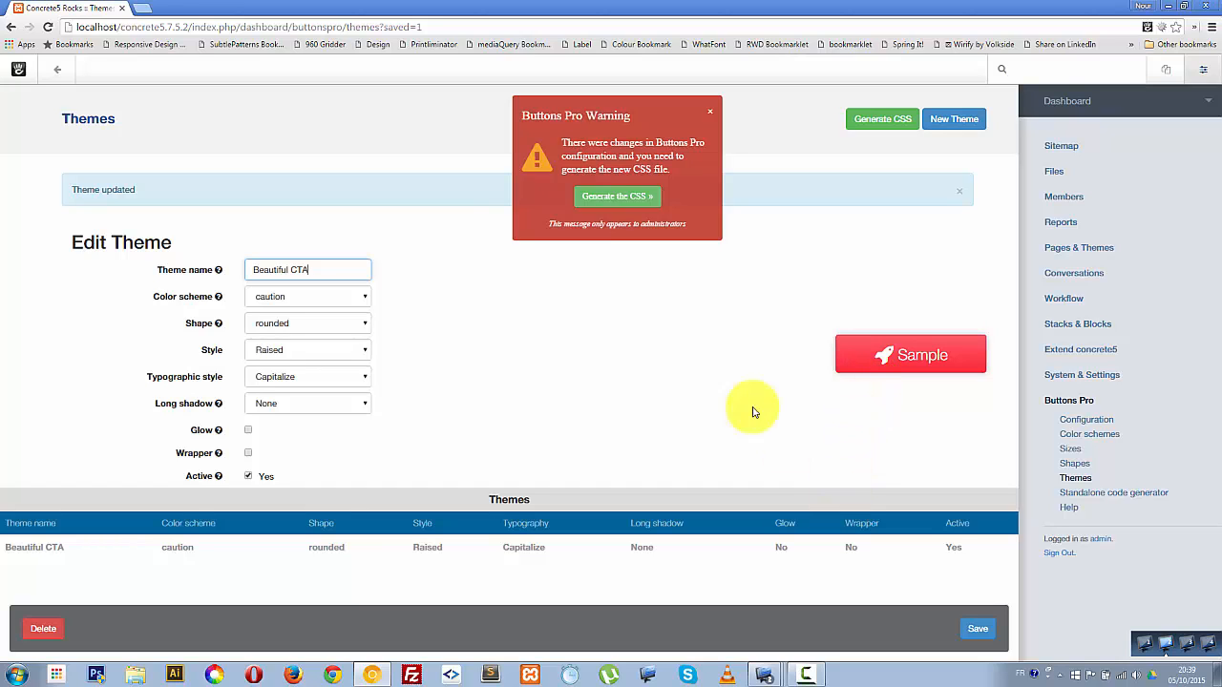
pyautogui.click(612, 198)
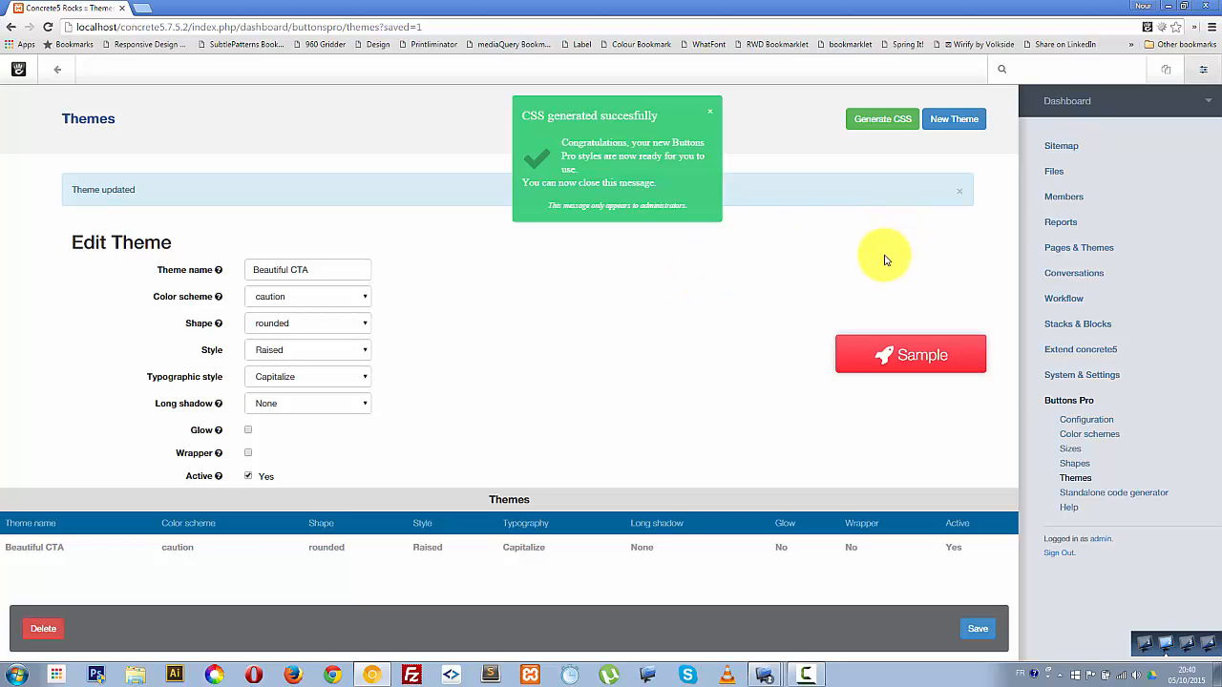
# Step: Open the built-in primary color scheme for editing and switch its Included option off and back on
pyautogui.click(1069, 432)
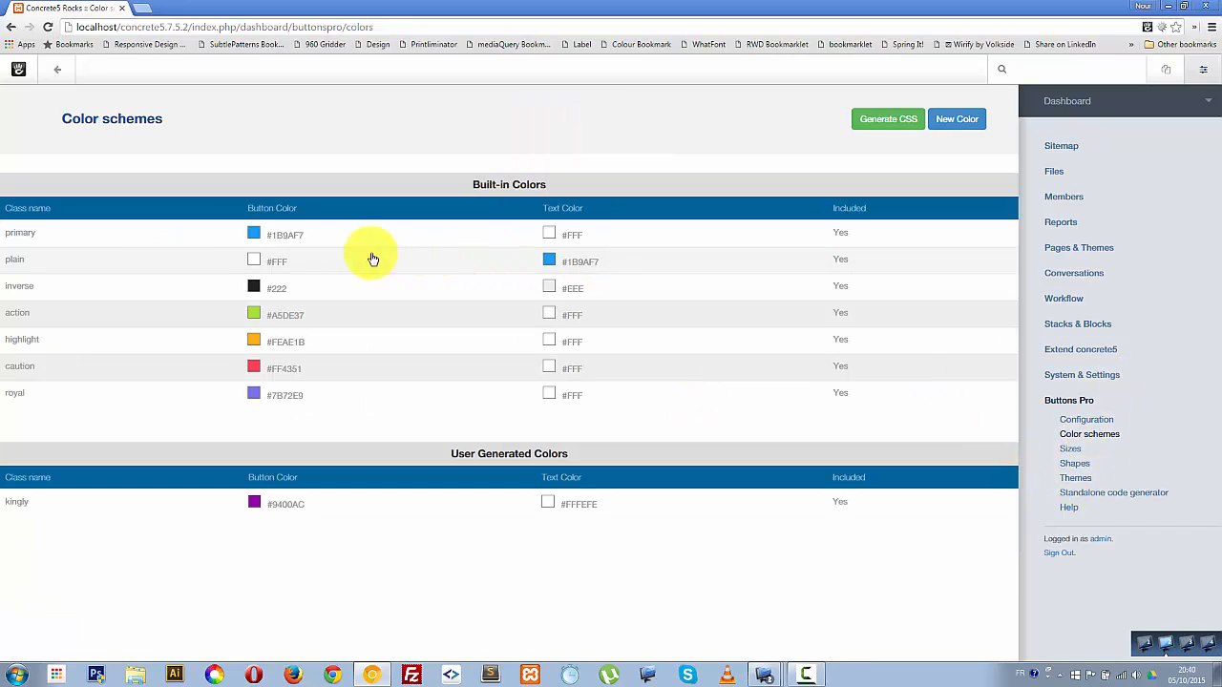
pyautogui.click(117, 245)
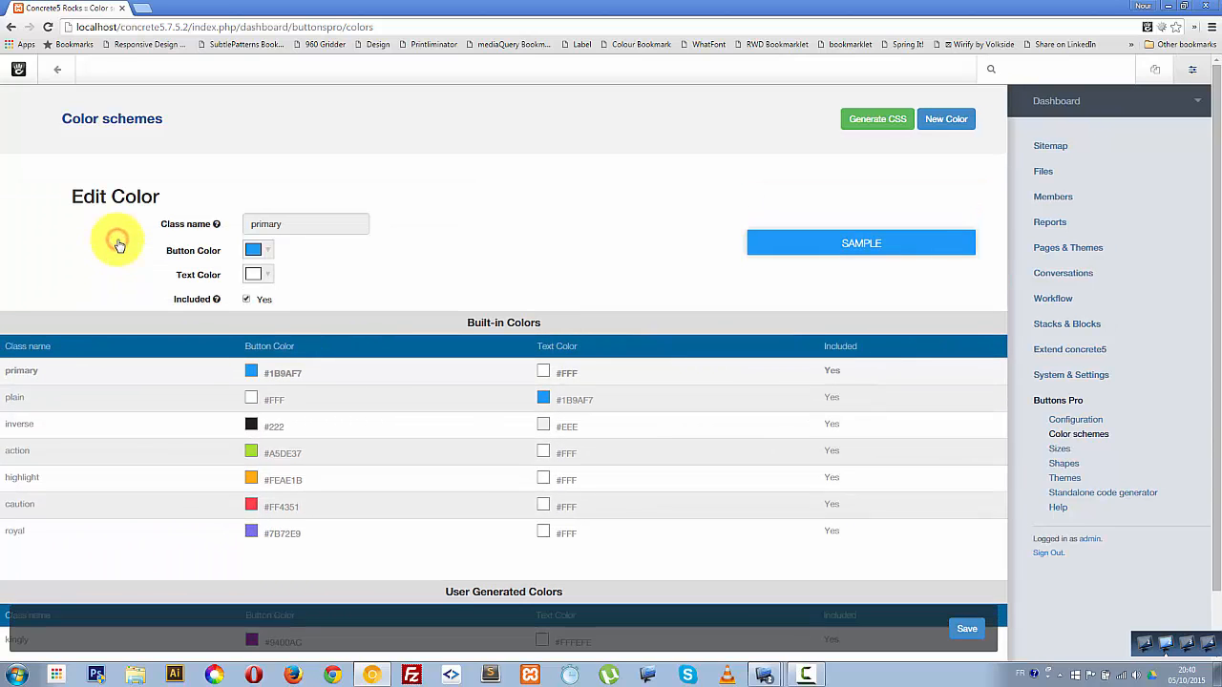
pyautogui.click(247, 301)
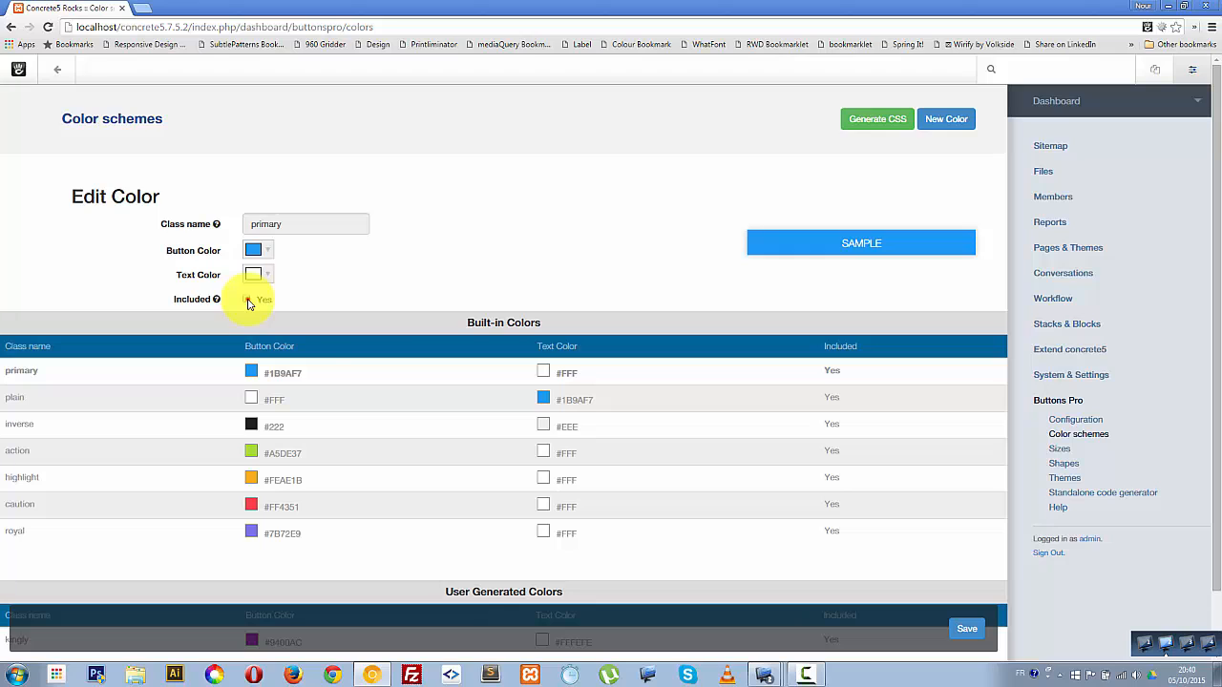
pyautogui.click(247, 301)
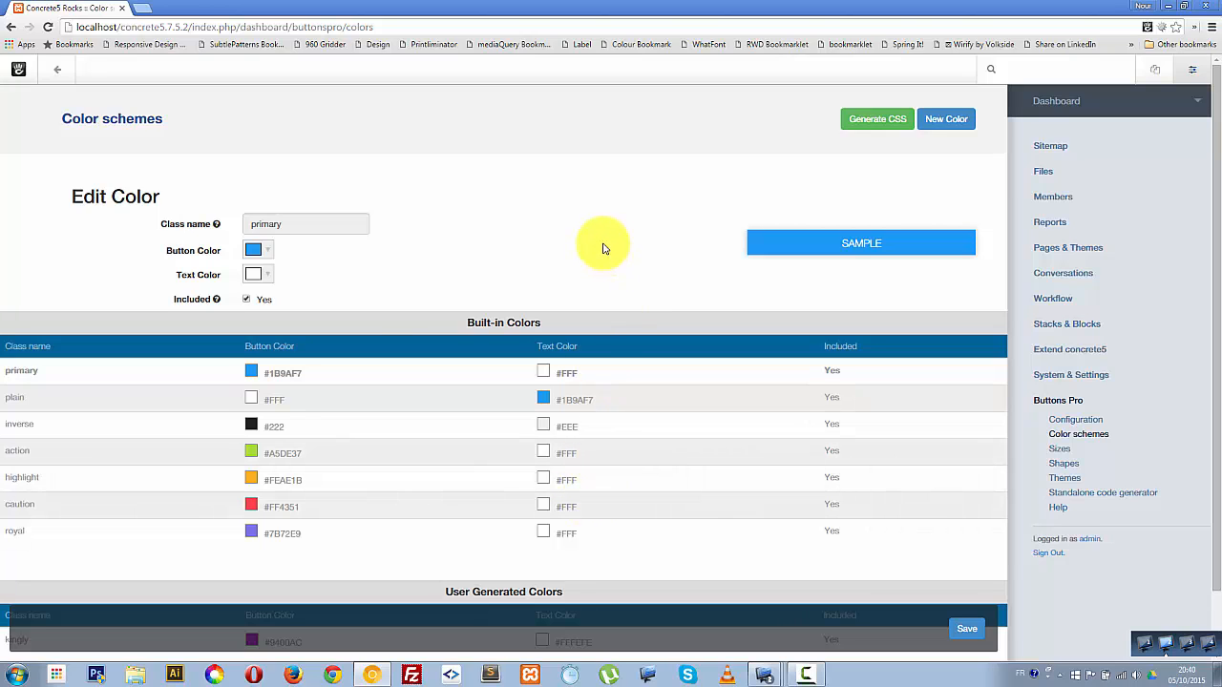
# Step: On the site's home page, pin the block list open and place a Buttons Pro single button block below the three feature columns
pyautogui.click(69, 81)
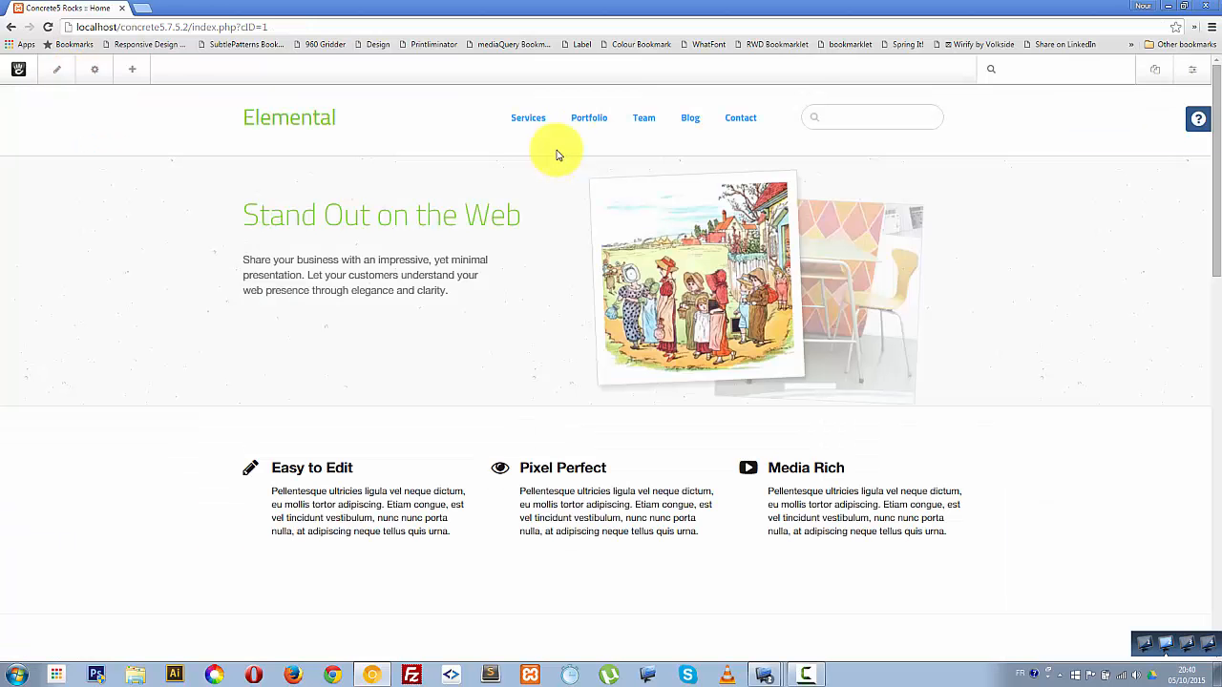
pyautogui.click(132, 72)
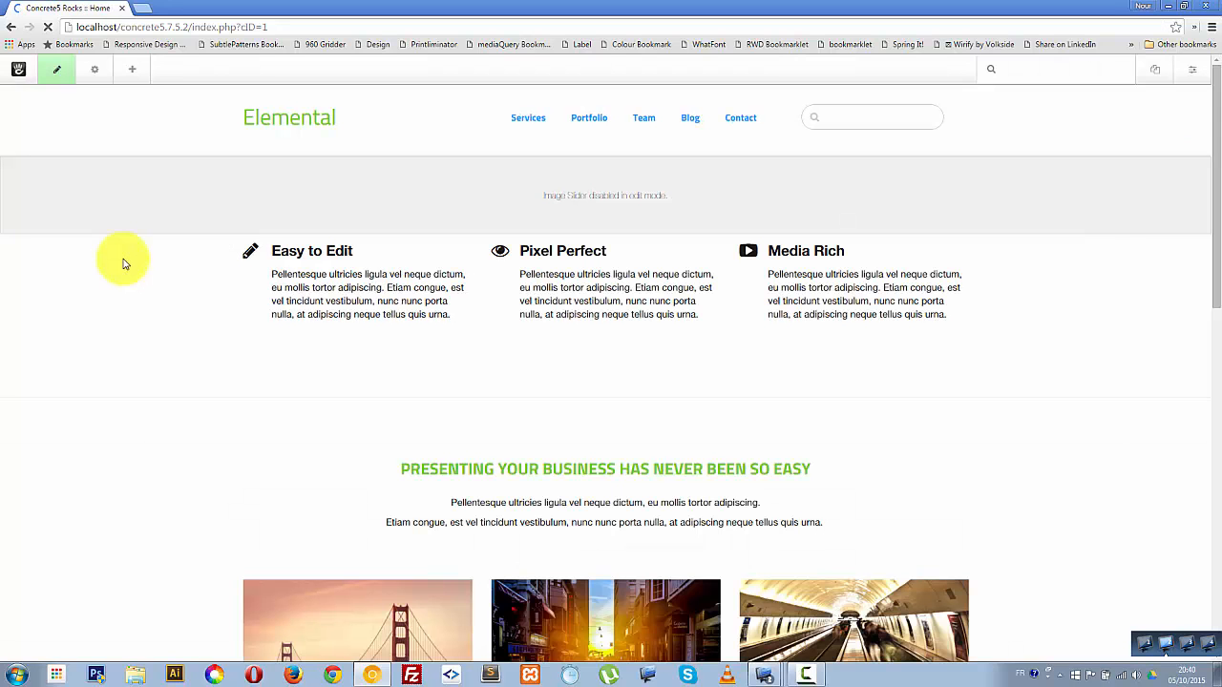
pyautogui.click(136, 73)
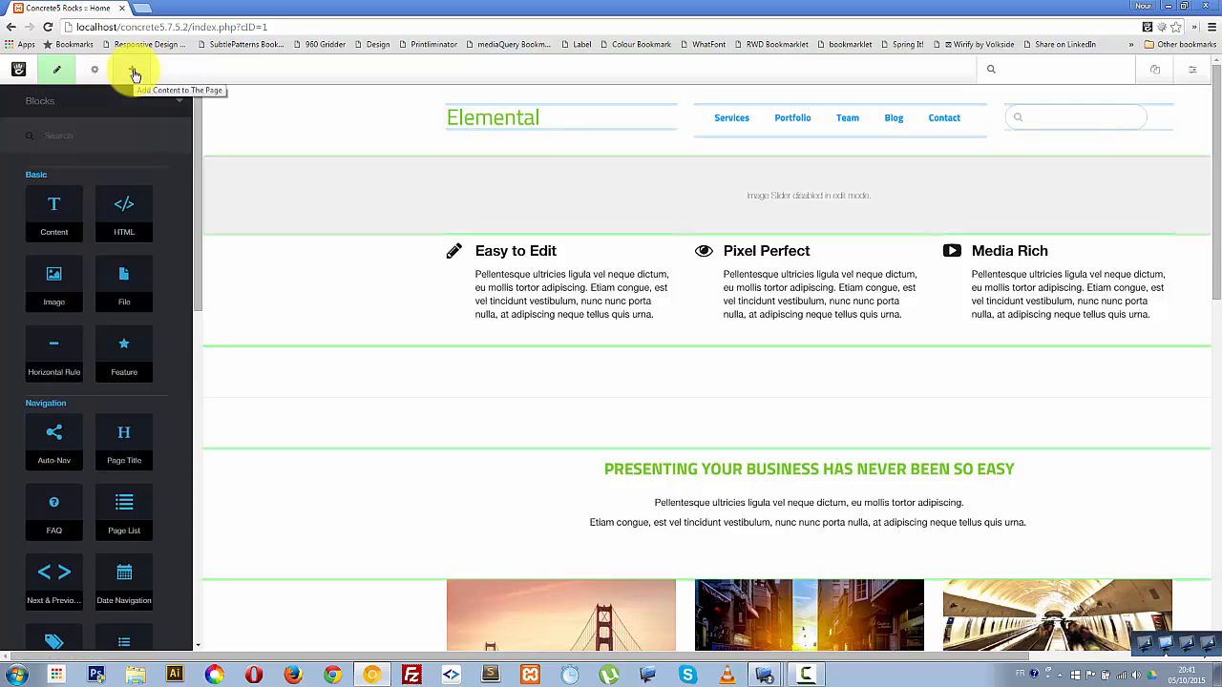
pyautogui.click(134, 74)
pyautogui.click(135, 76)
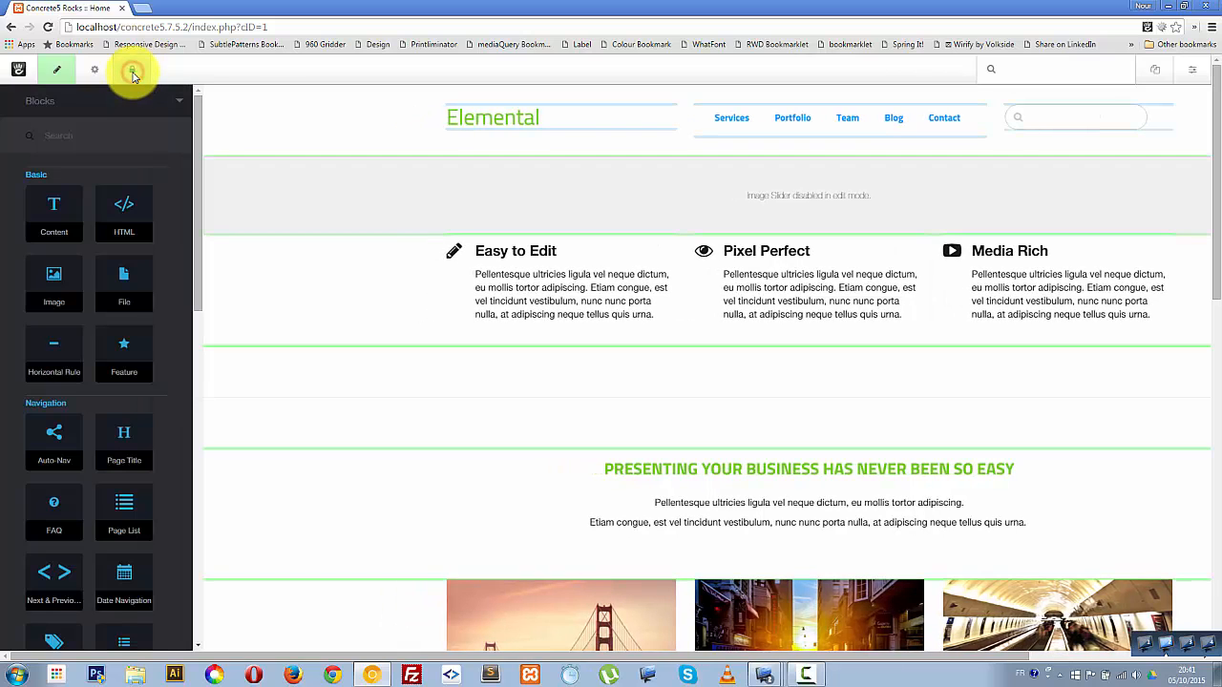
pyautogui.moveTo(197, 164); pyautogui.dragTo(180, 513)
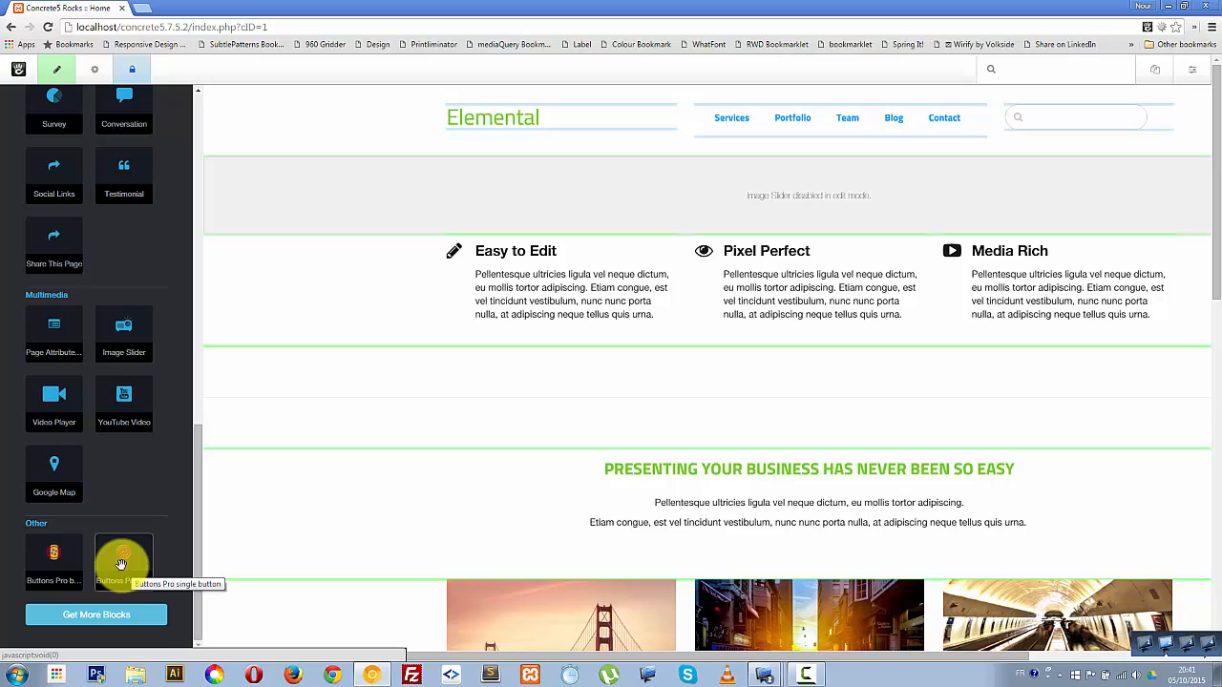
pyautogui.moveTo(122, 564); pyautogui.dragTo(322, 445)
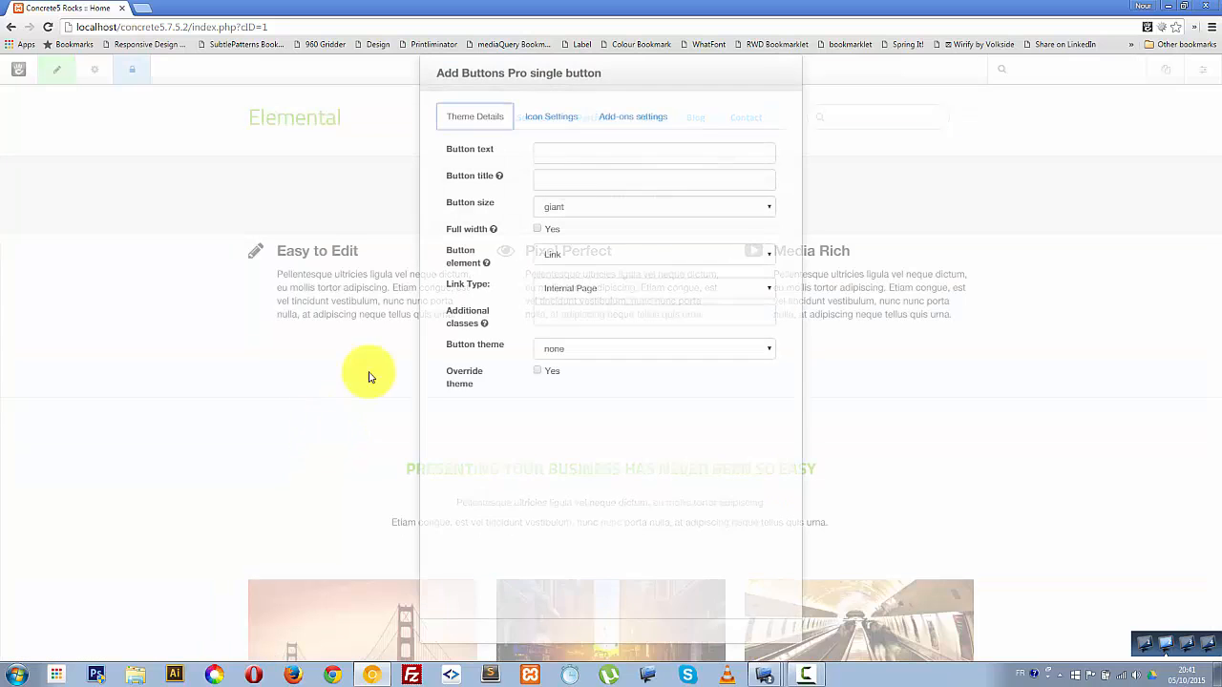
# Step: Set the new button's text to "Get me in" and its size to jumbo
pyautogui.click(583, 149)
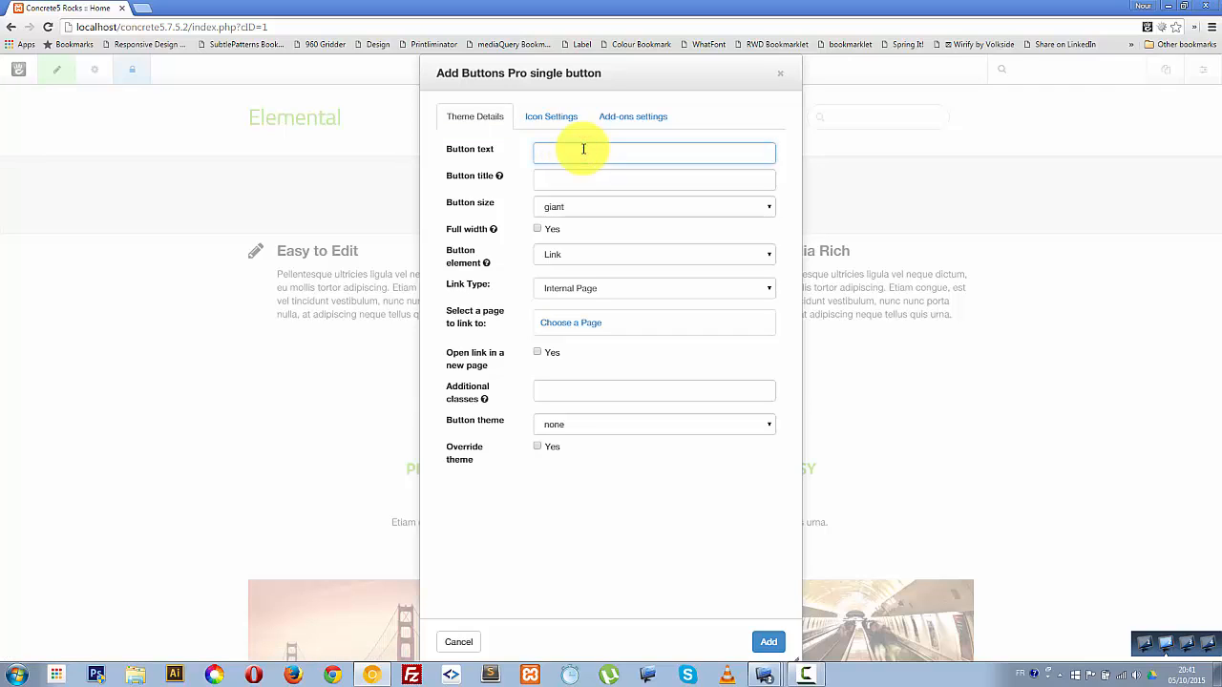
pyautogui.write('Get me in')
pyautogui.click(560, 181)
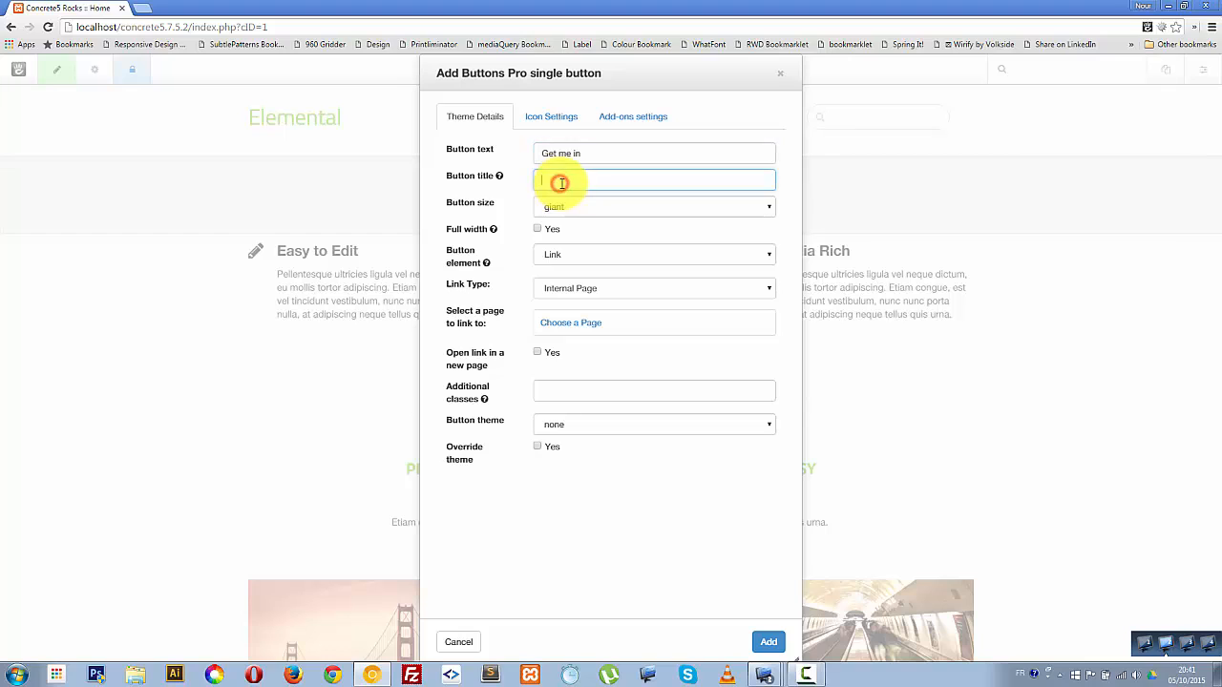
pyautogui.moveTo(543, 155); pyautogui.dragTo(590, 156)
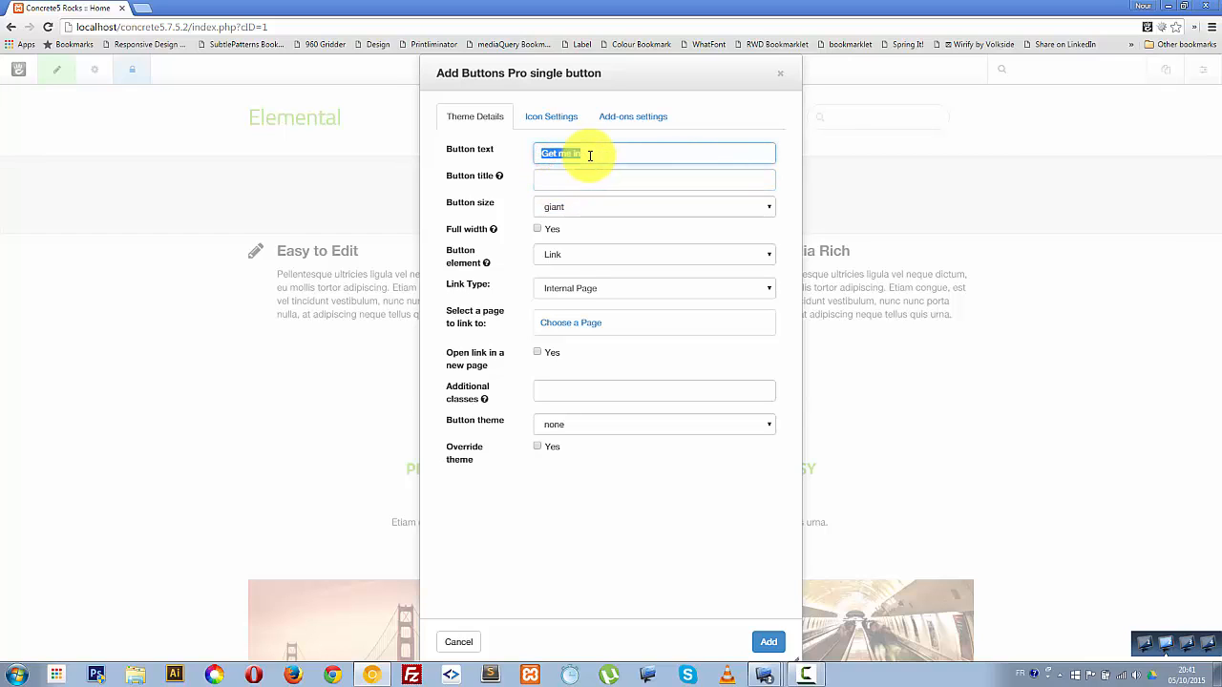
pyautogui.click(579, 208)
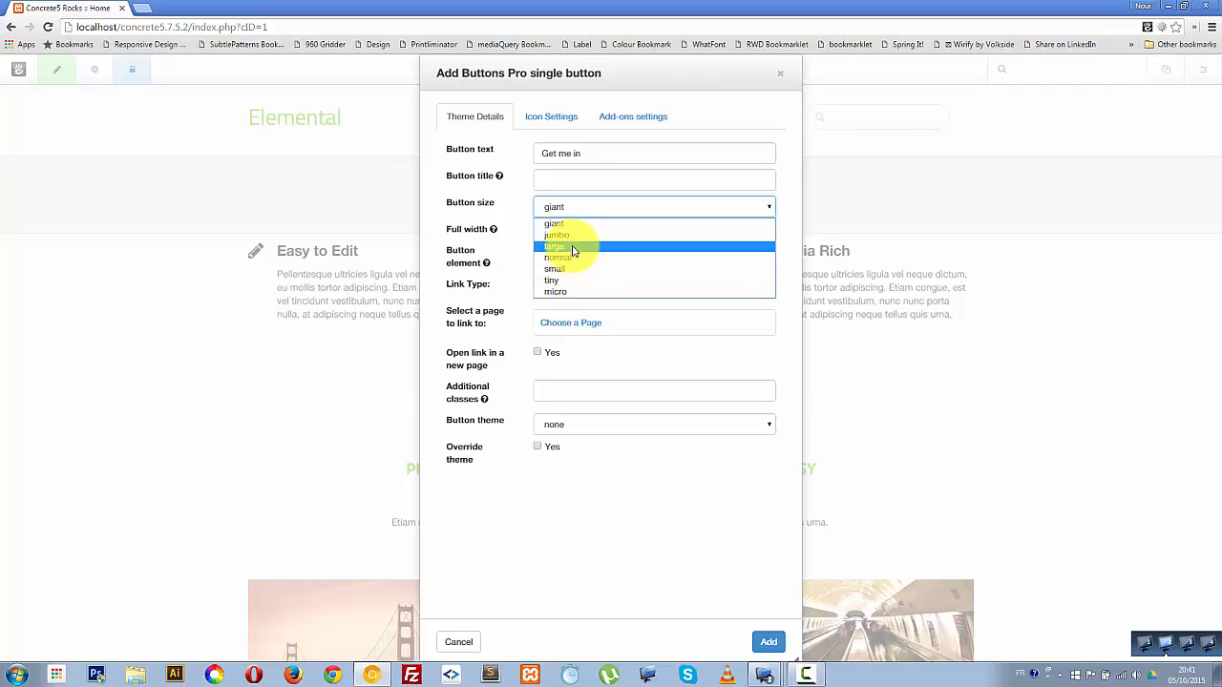
pyautogui.click(573, 235)
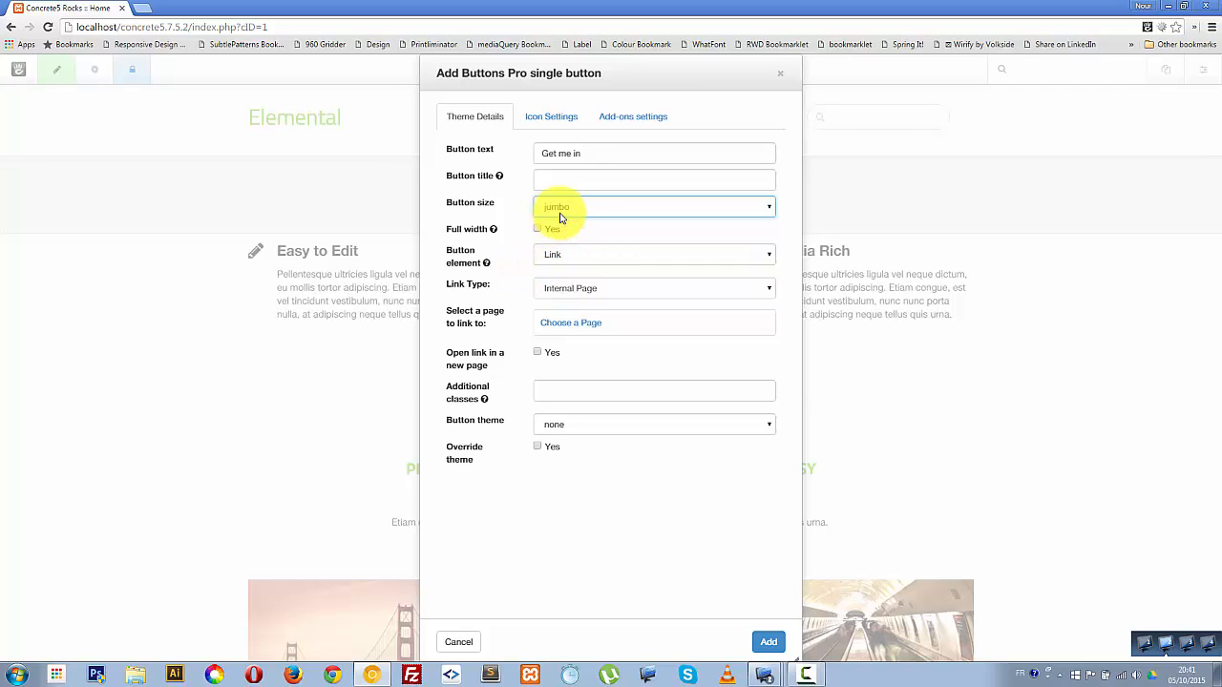
# Step: Make the button element a Button and apply the Beautiful CTA theme, leaving the additional classes empty
pyautogui.click(558, 255)
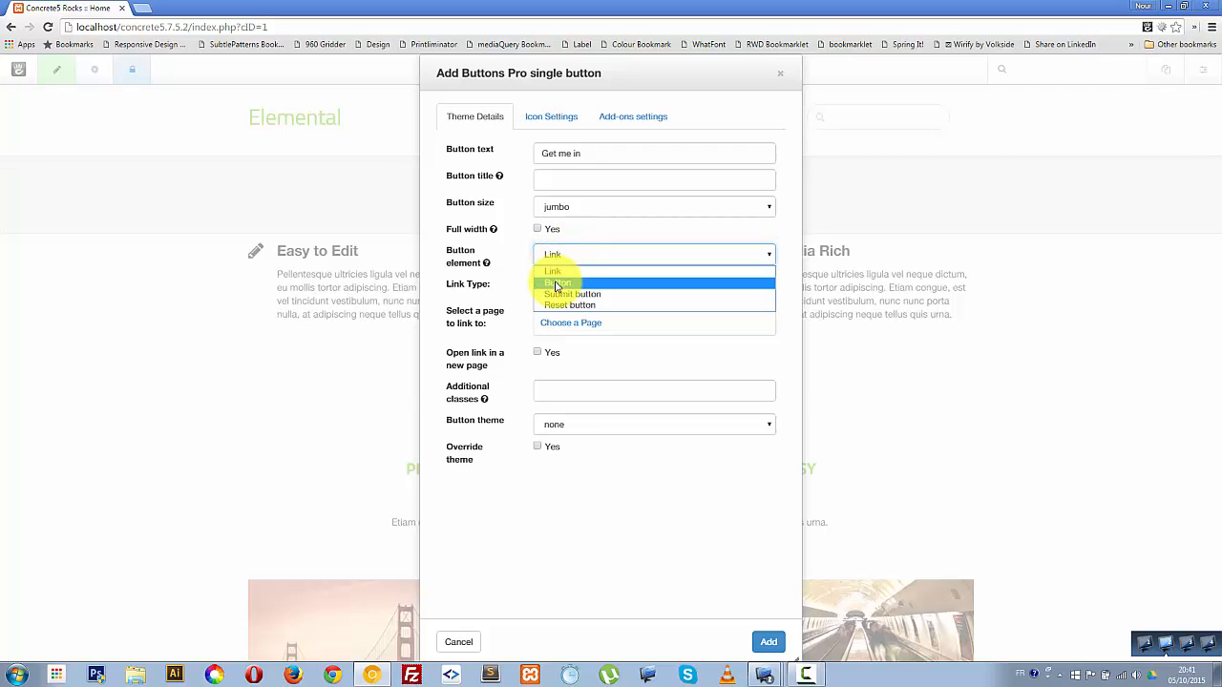
pyautogui.click(557, 284)
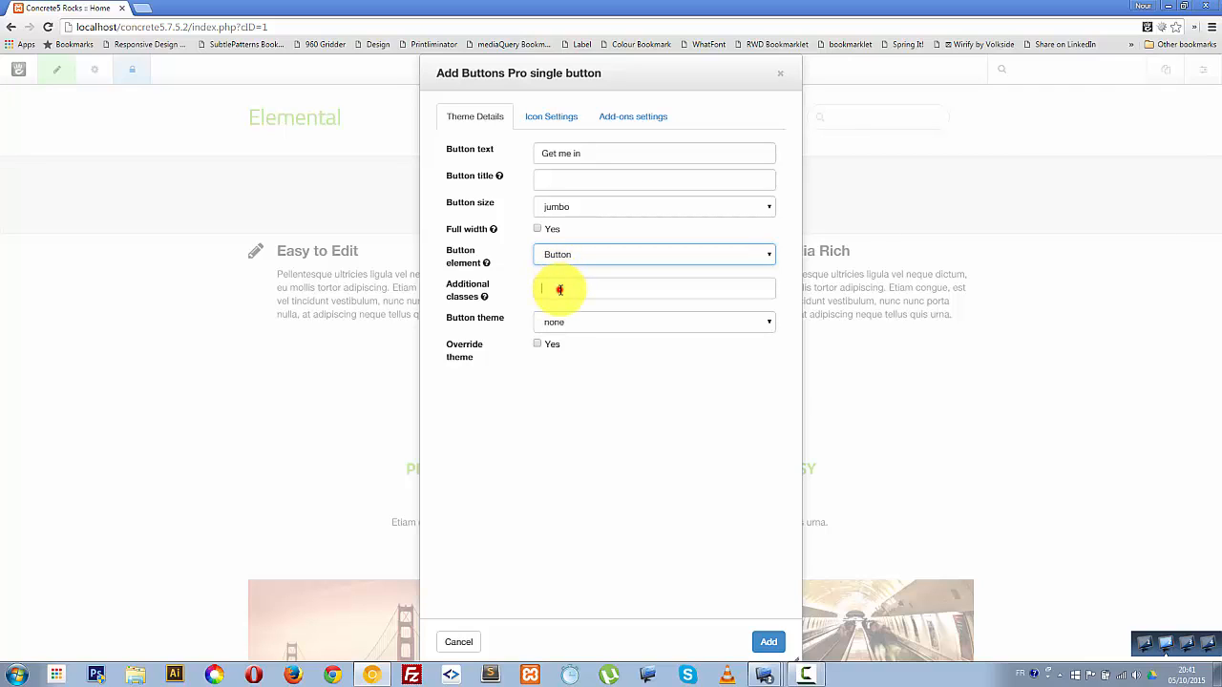
pyautogui.click(559, 290)
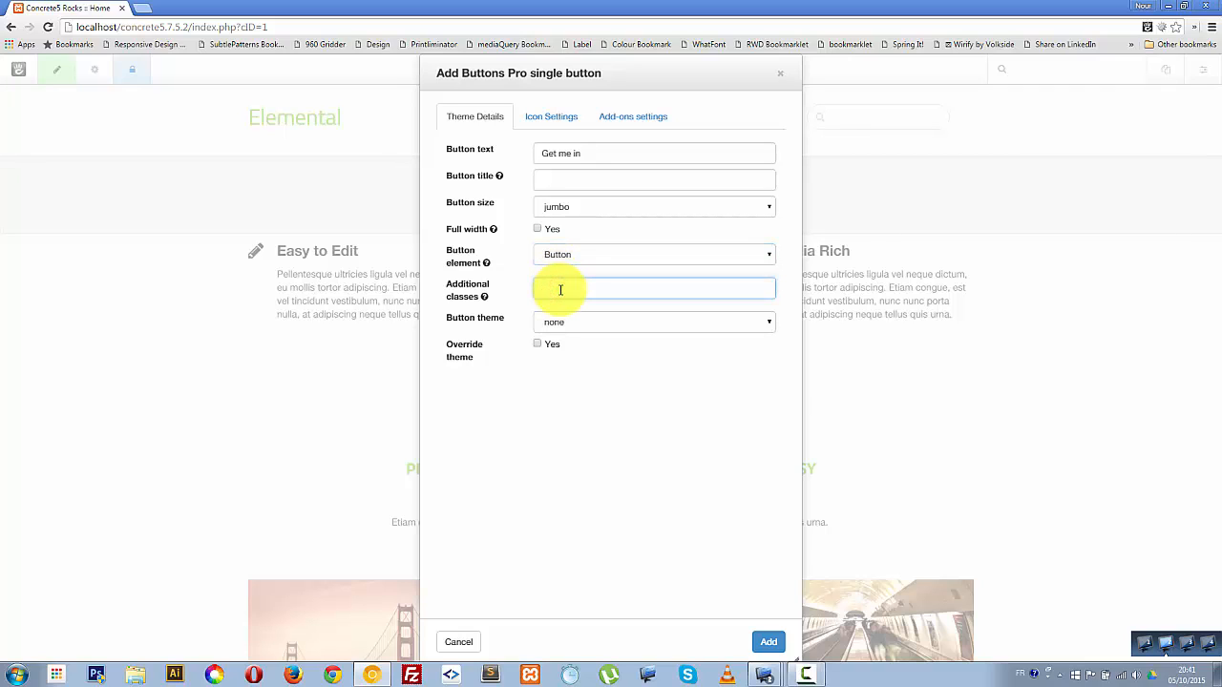
pyautogui.click(566, 325)
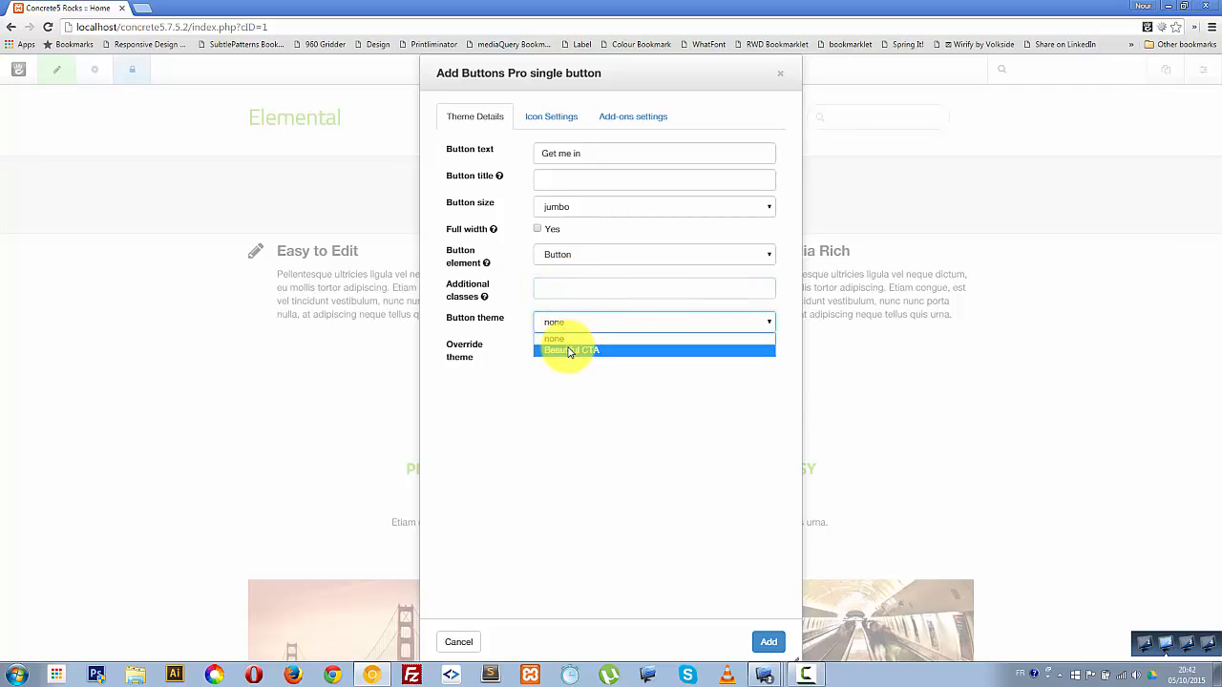
pyautogui.click(568, 351)
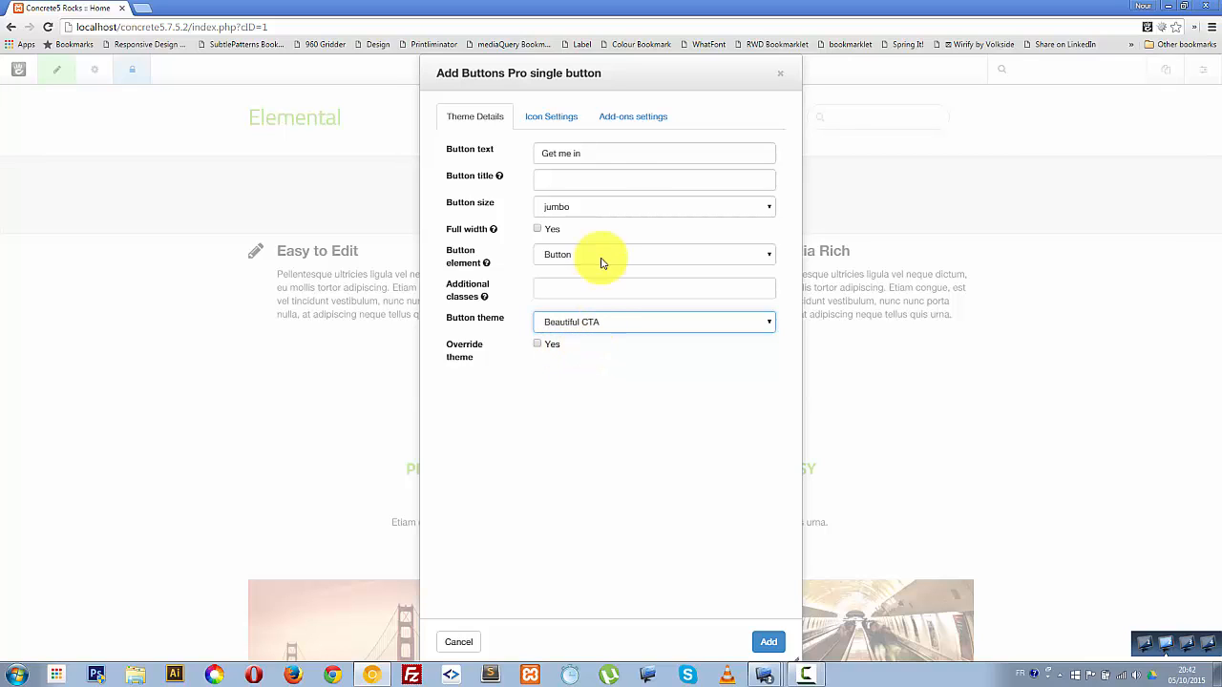
# Step: Give the button the bicycle icon from the Transportation Icons category
pyautogui.click(557, 120)
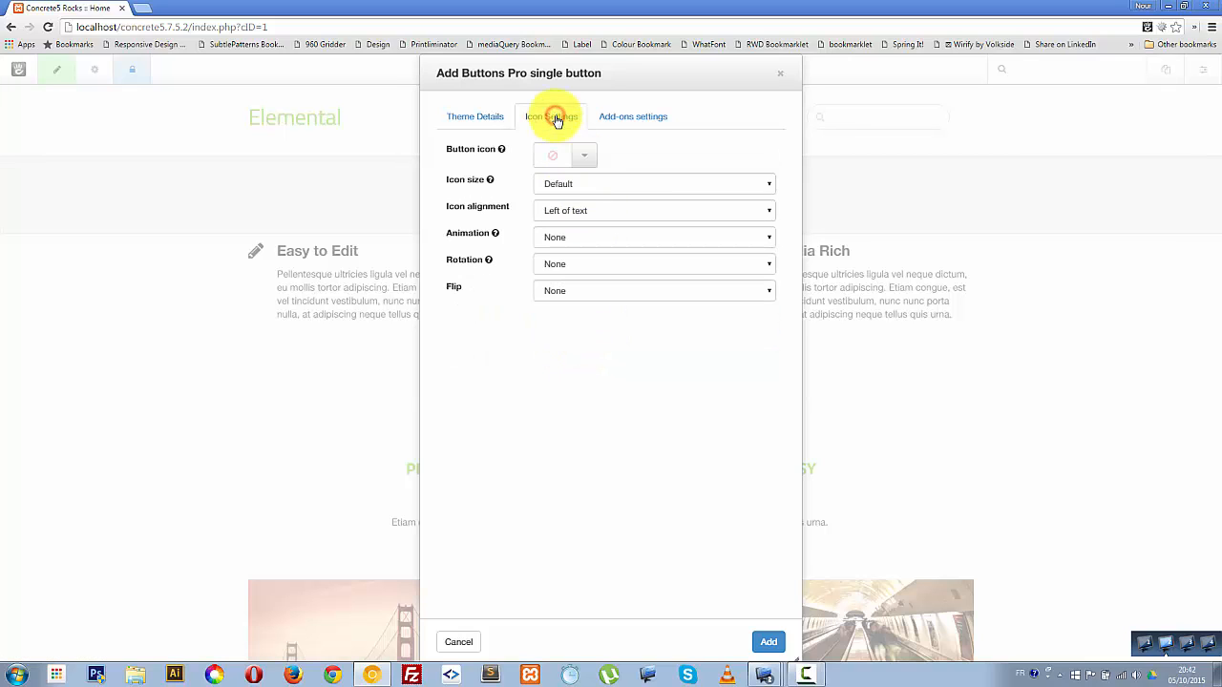
pyautogui.click(576, 156)
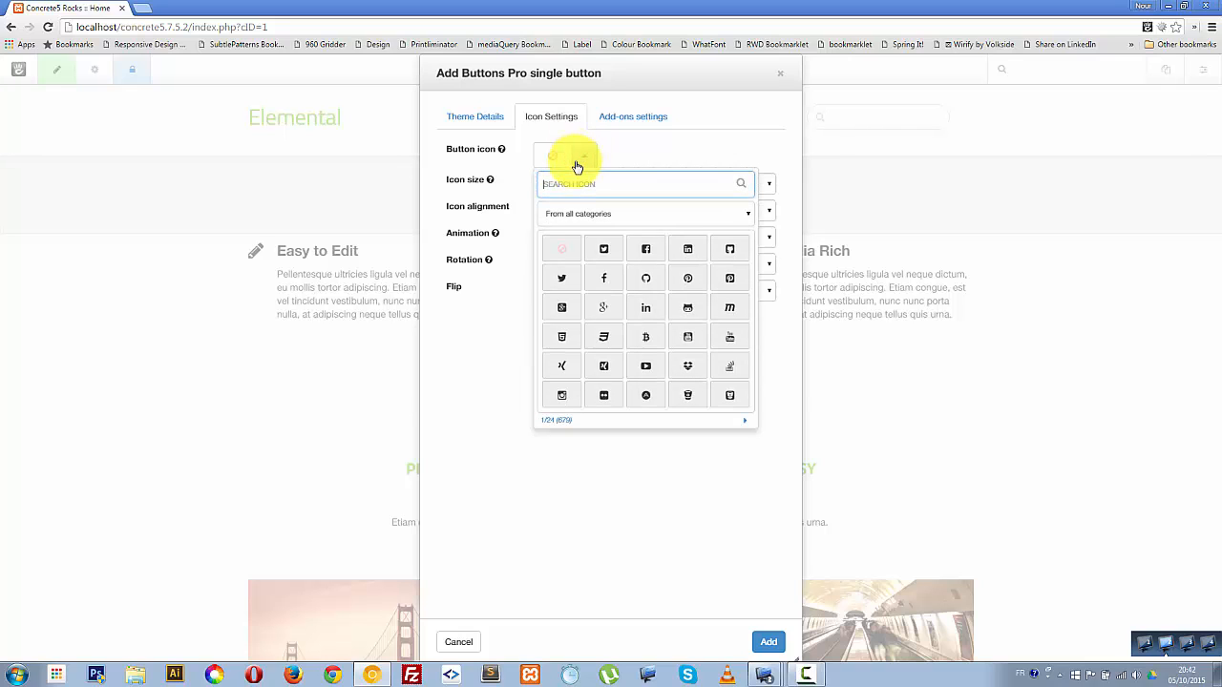
pyautogui.click(622, 212)
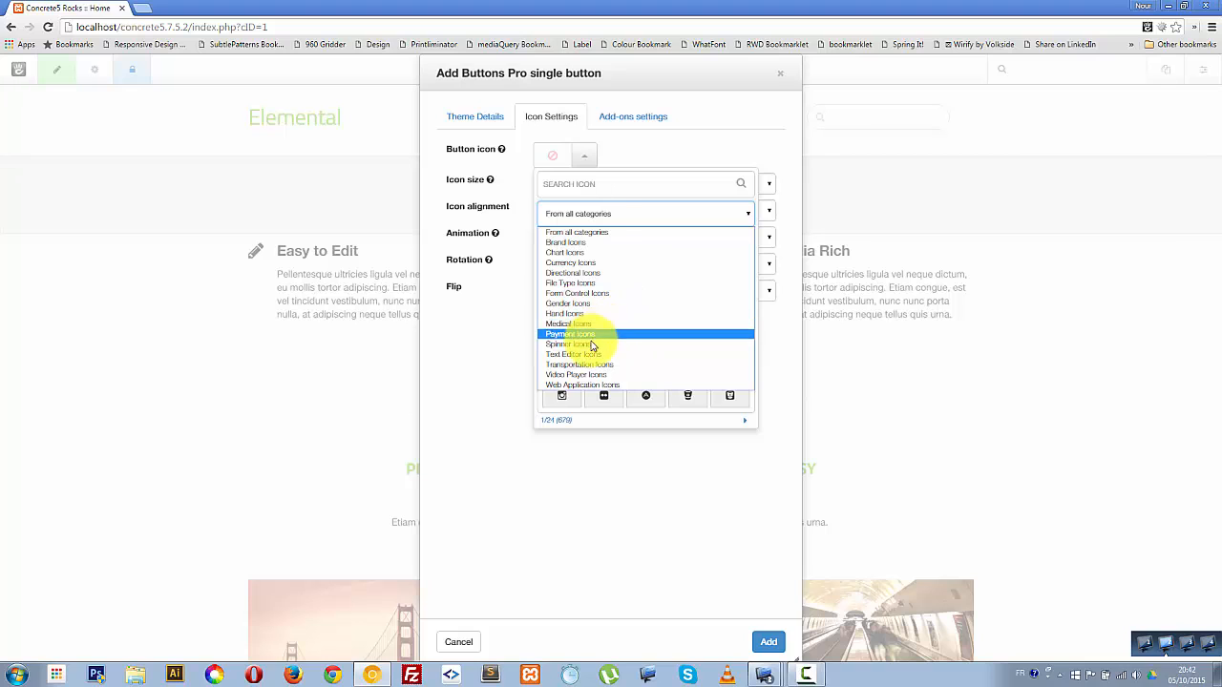
pyautogui.click(583, 397)
pyautogui.click(597, 216)
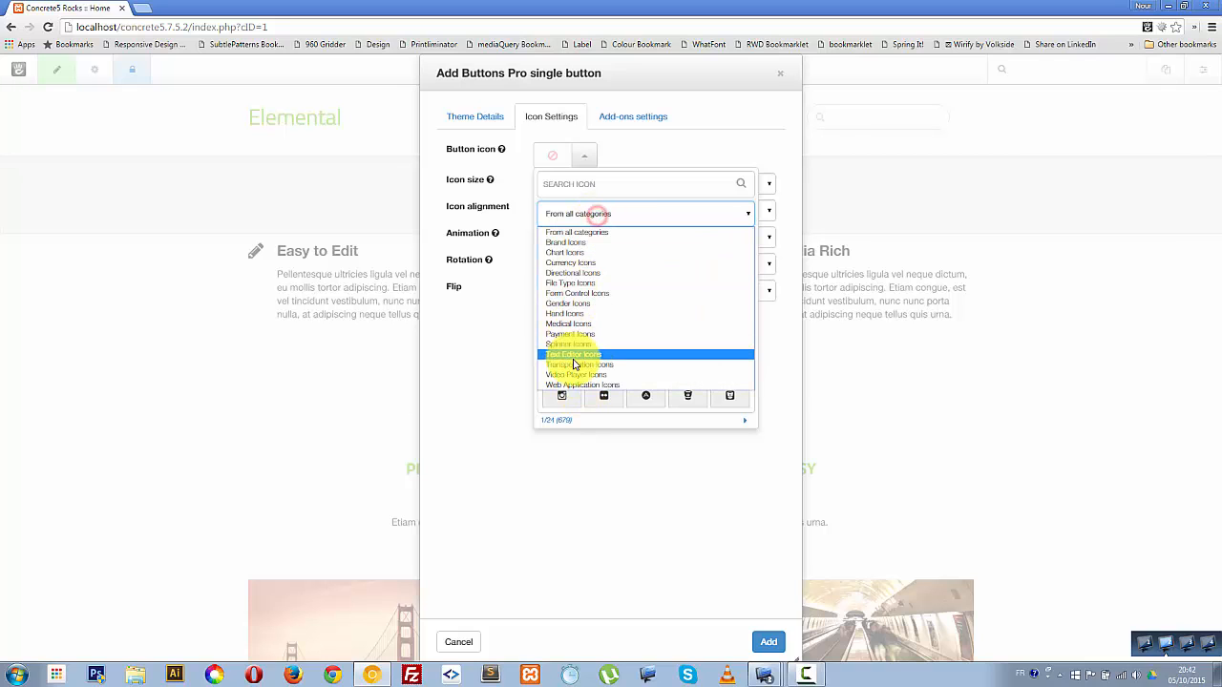
pyautogui.click(575, 364)
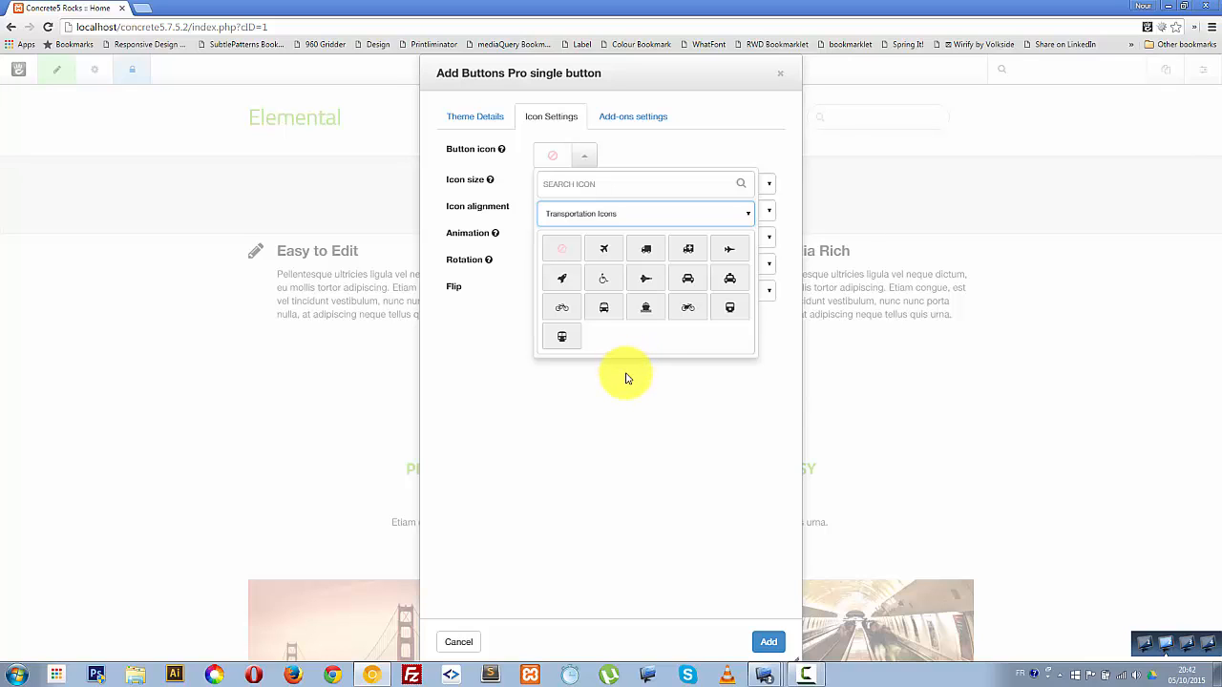
pyautogui.click(561, 307)
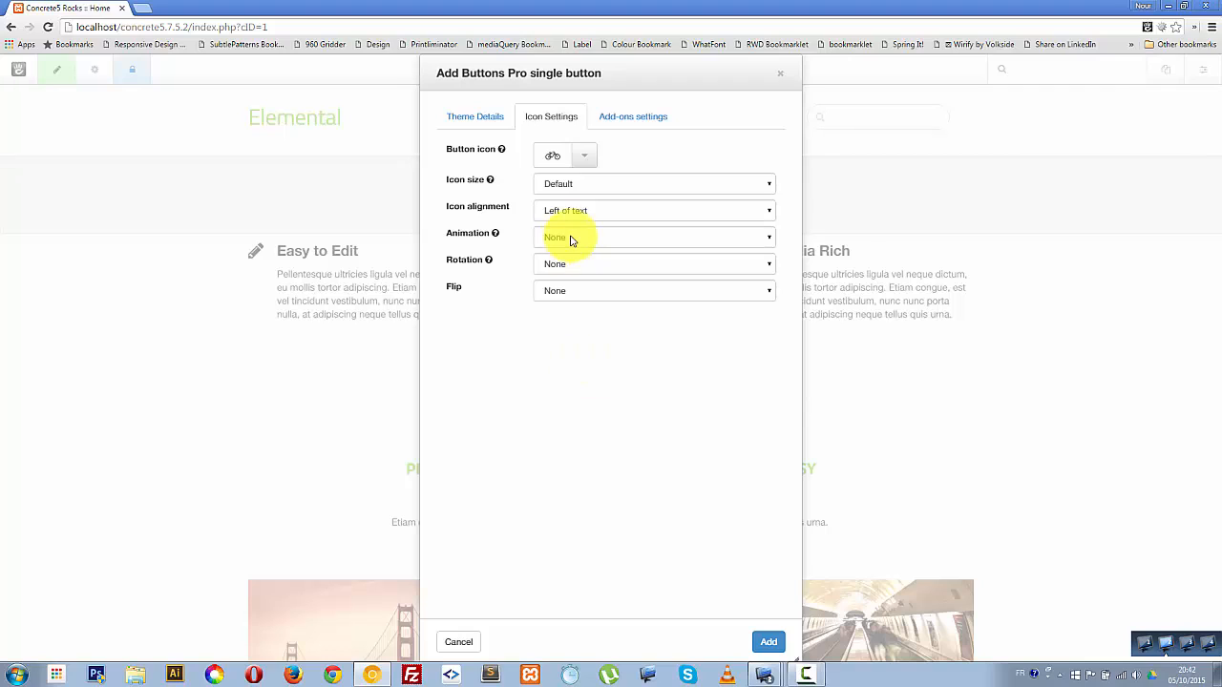
# Step: Set the icon's size to 33%, align it right of the text and flip it horizontally
pyautogui.click(562, 187)
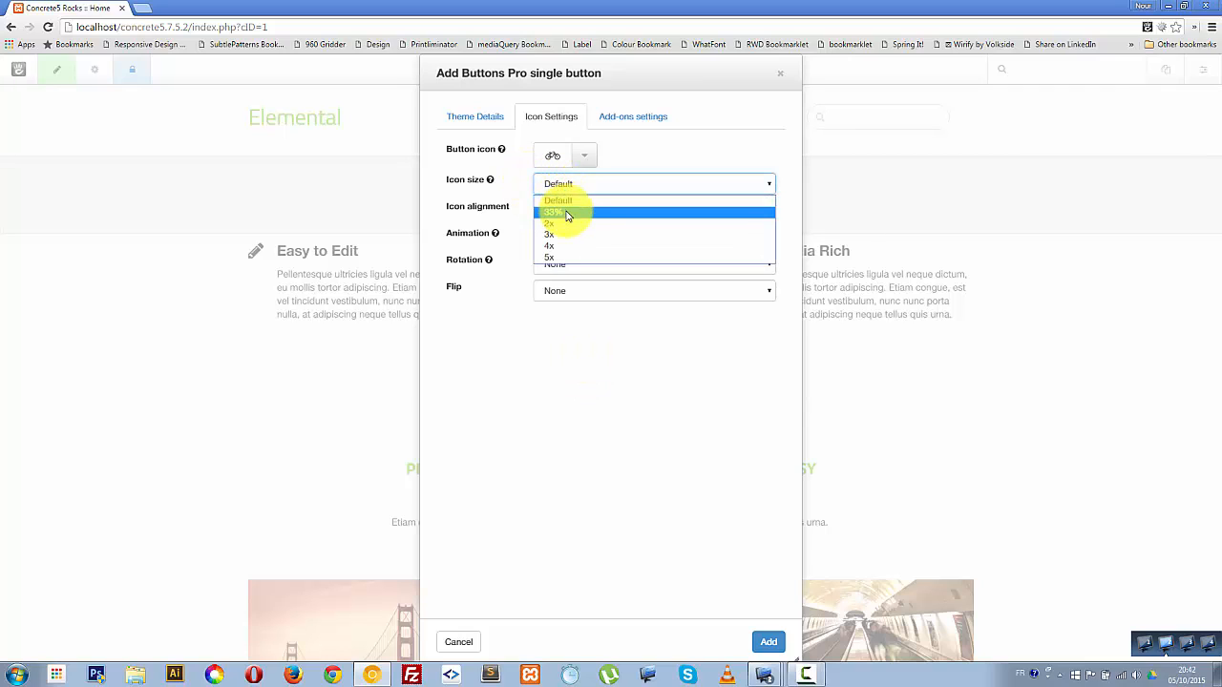
pyautogui.click(566, 214)
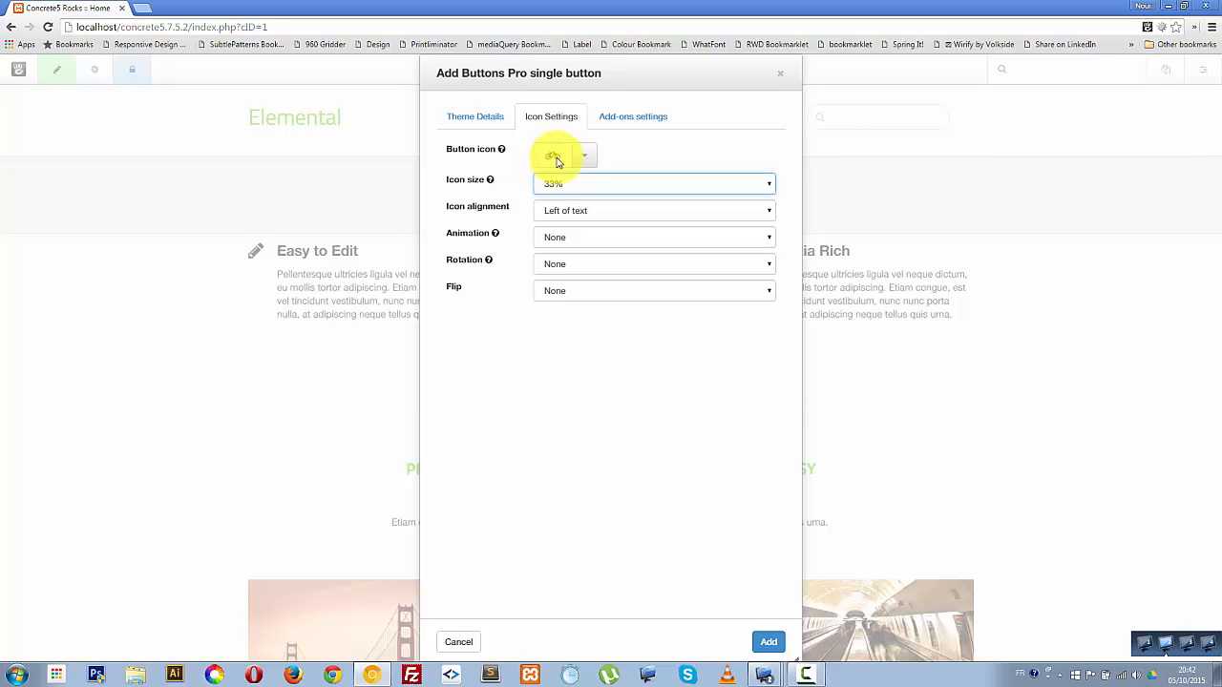
pyautogui.click(587, 211)
pyautogui.click(582, 238)
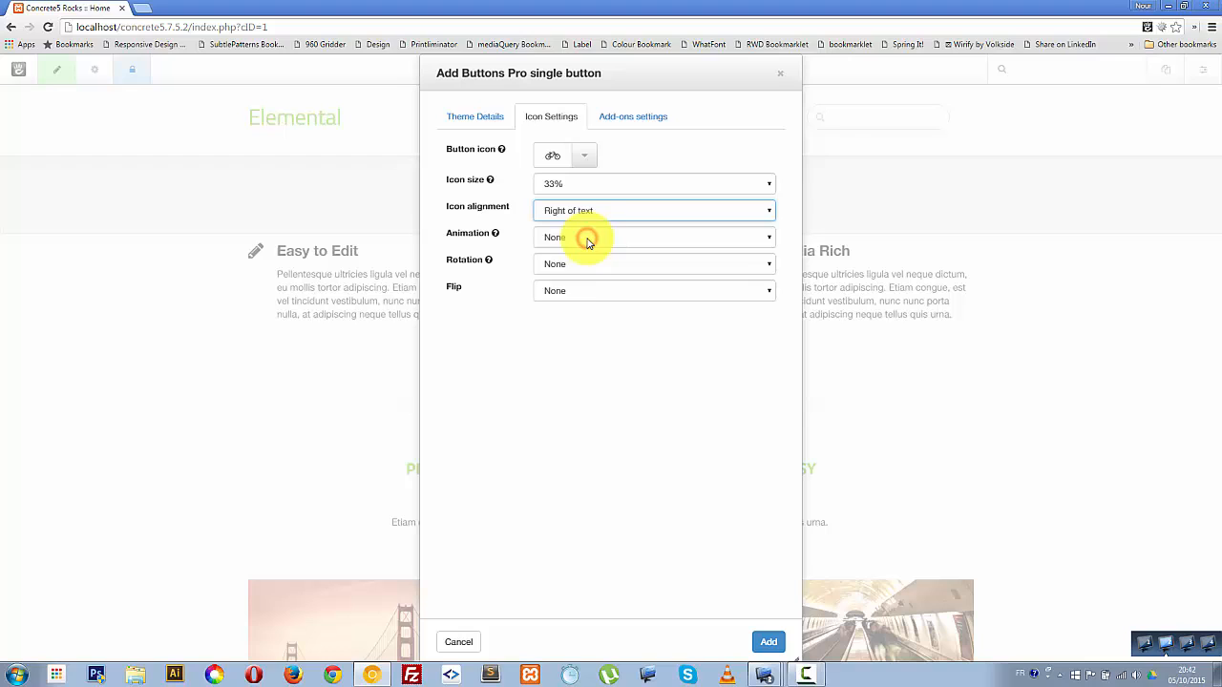
pyautogui.click(568, 291)
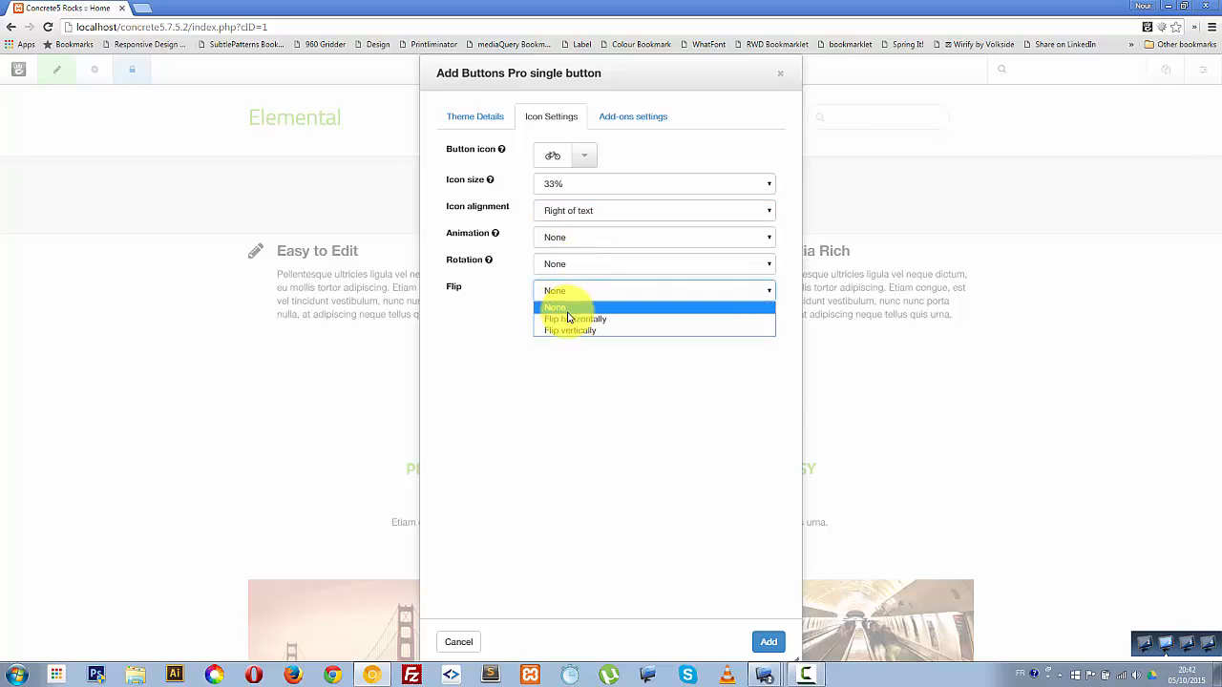
pyautogui.click(567, 319)
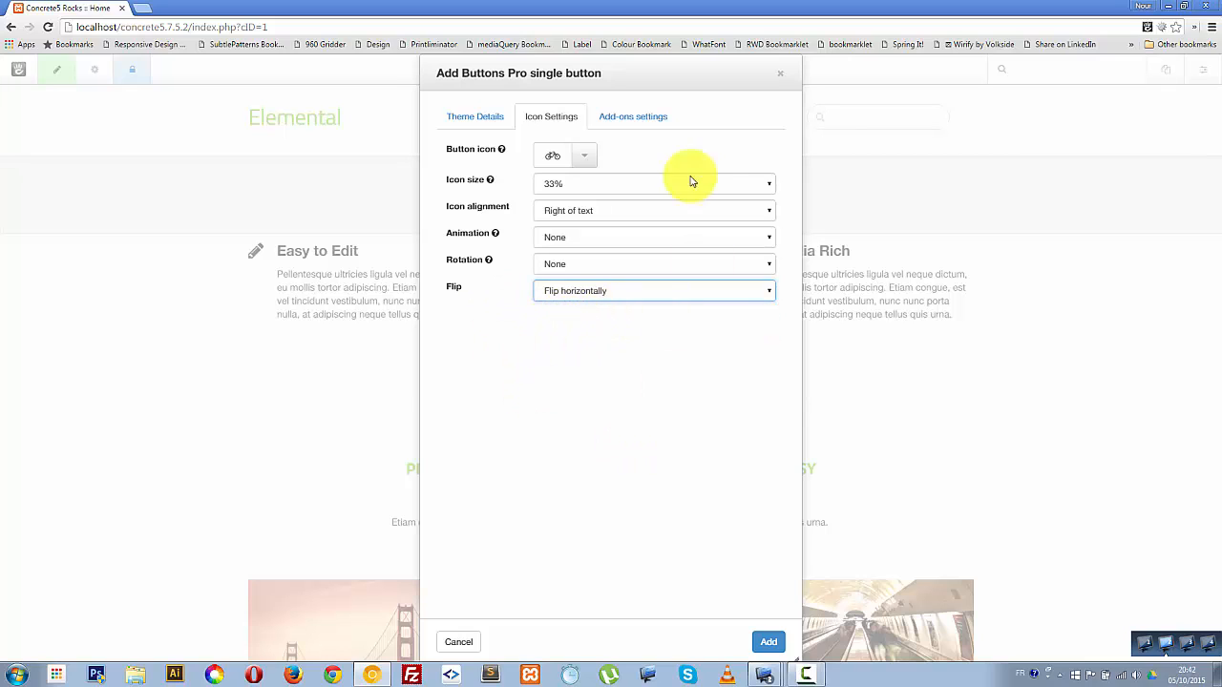
# Step: Use the Dropdown add-on for the button and have the dropdown open below the button
pyautogui.click(638, 125)
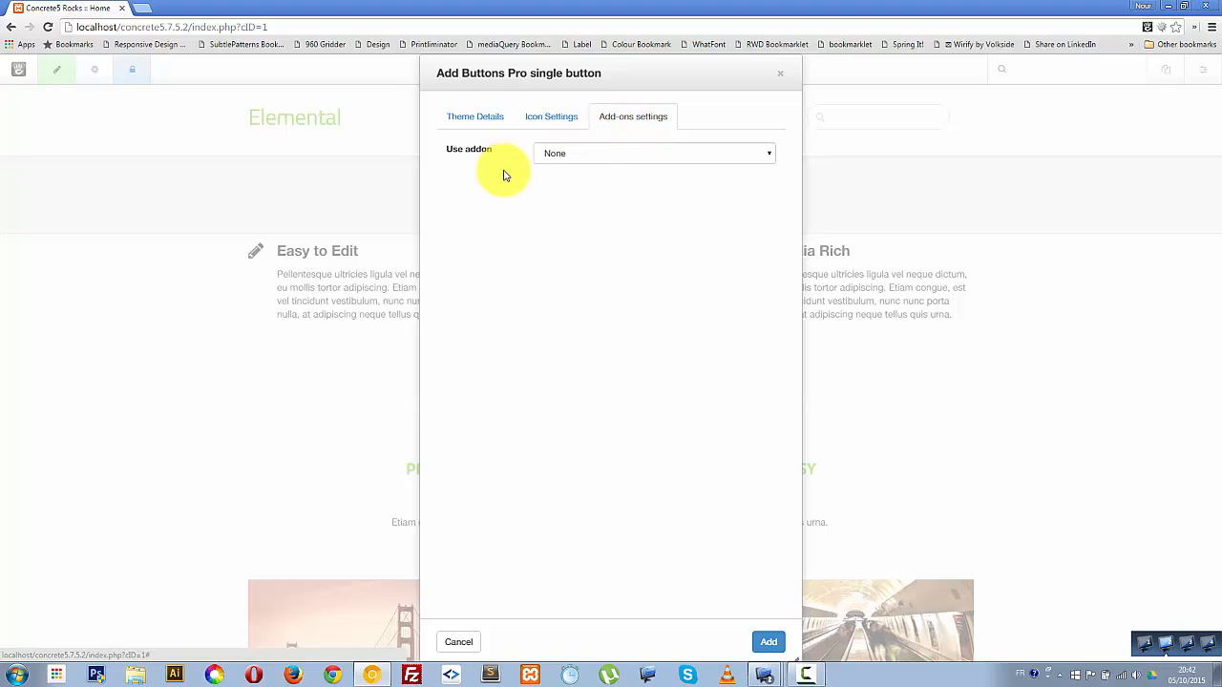
pyautogui.click(581, 158)
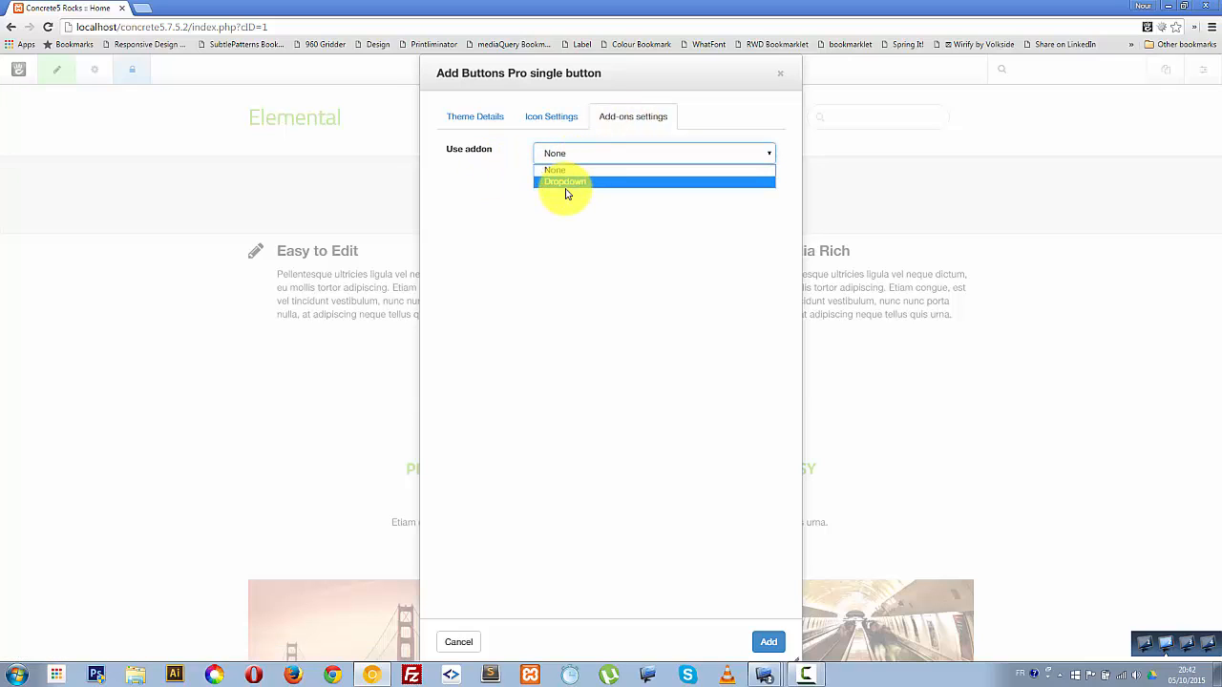
pyautogui.click(567, 181)
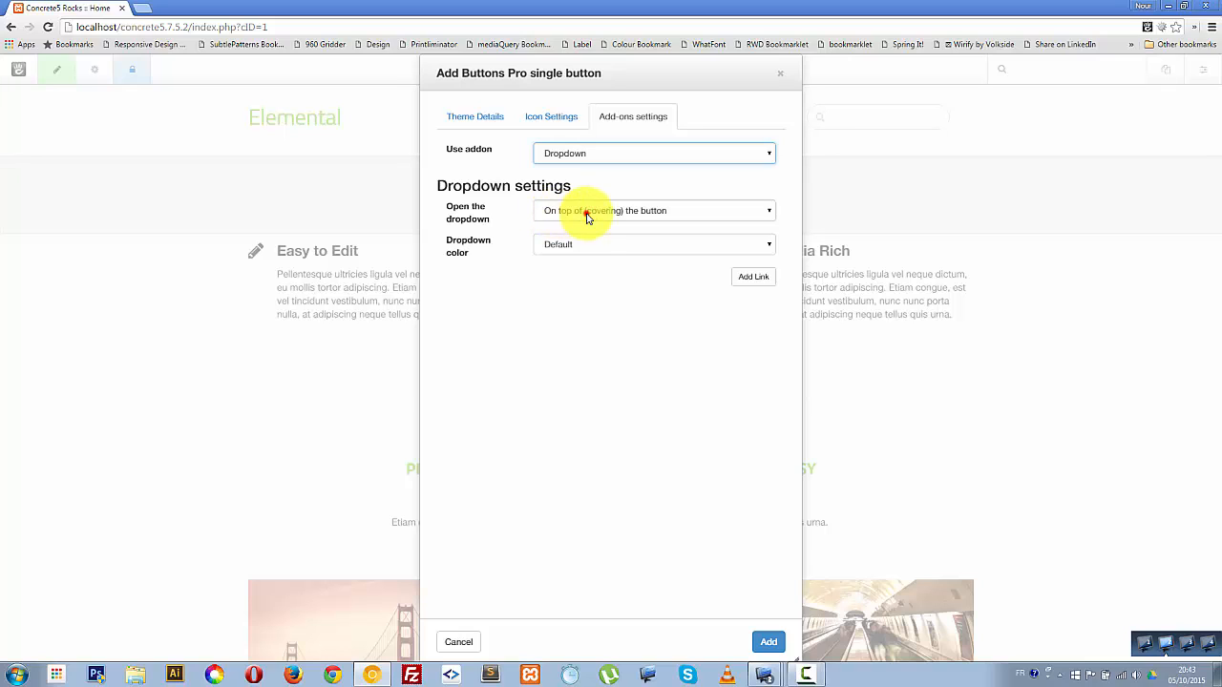
pyautogui.click(581, 210)
pyautogui.click(578, 239)
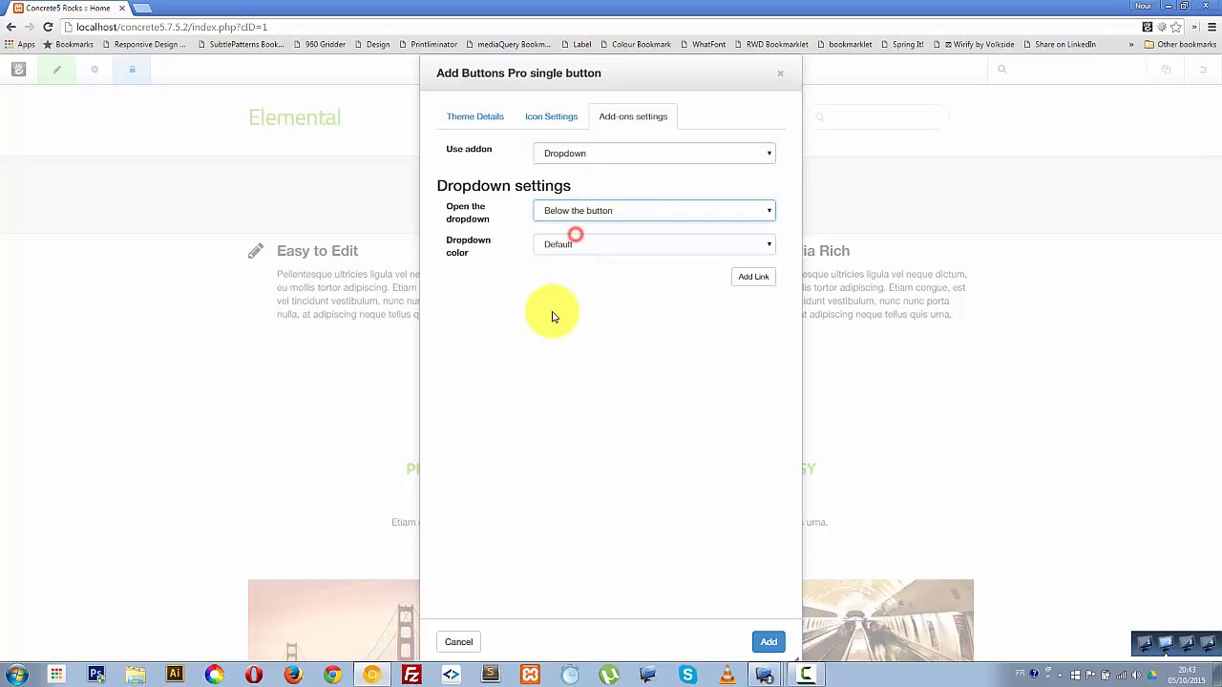
# Step: Keep the dropdown color at Default and add a first dropdown link with the text Services
pyautogui.click(560, 247)
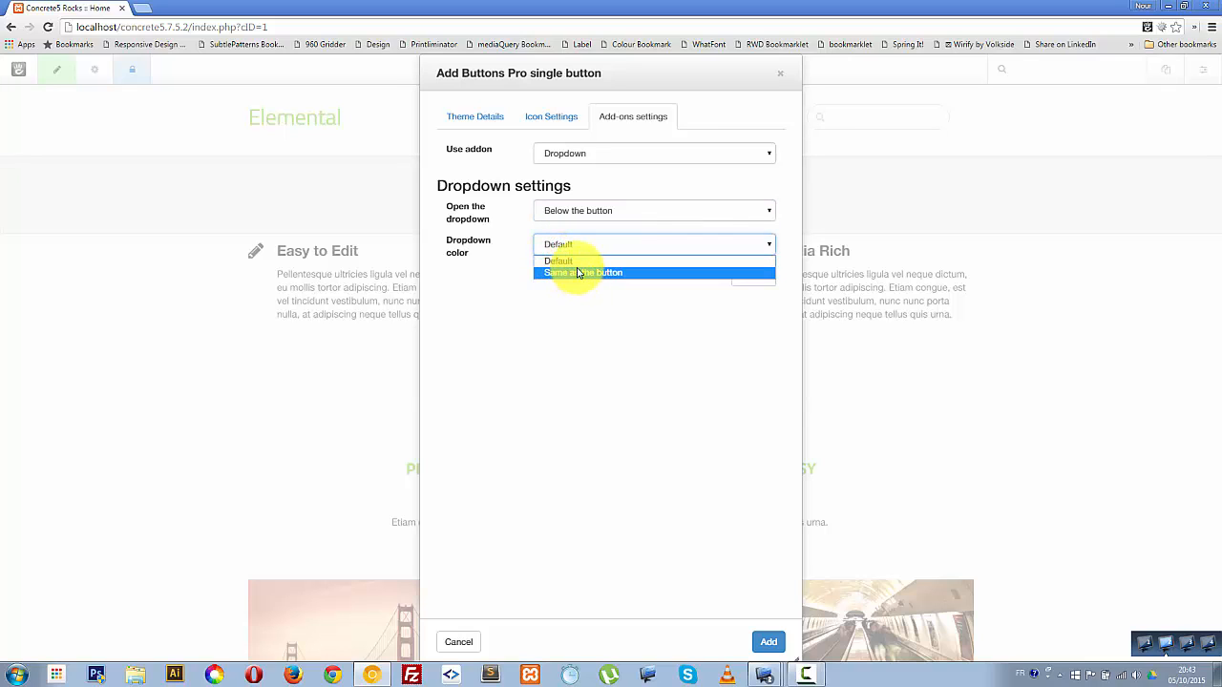
pyautogui.click(567, 259)
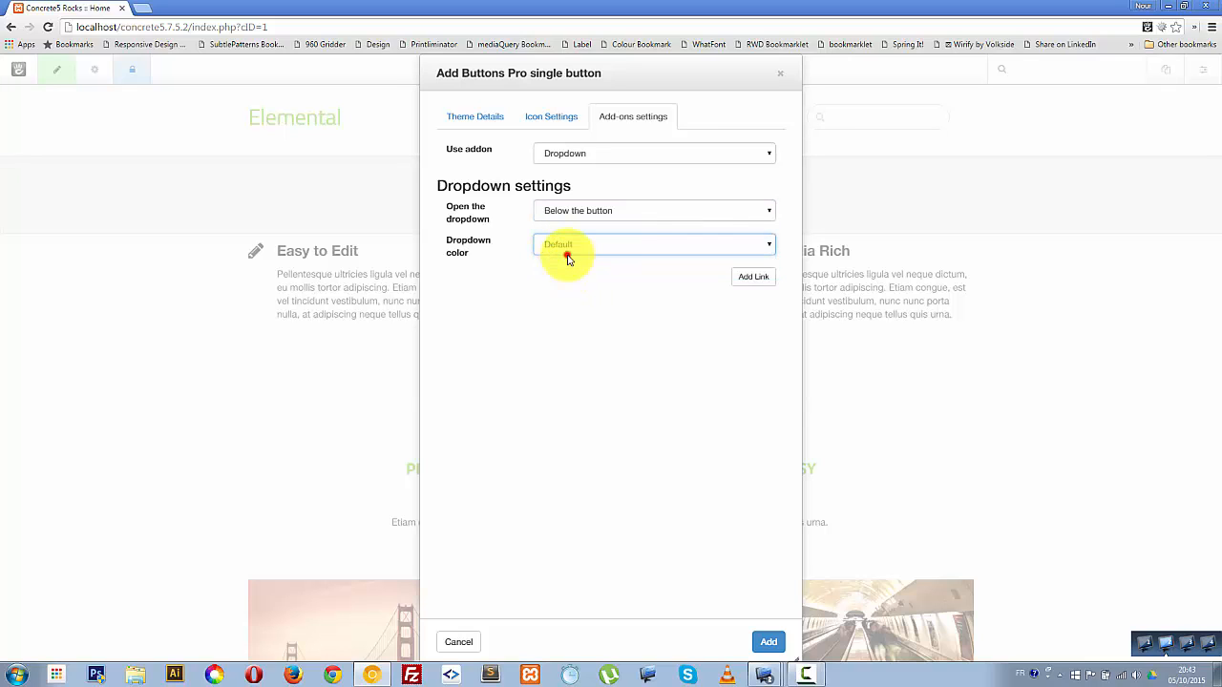
pyautogui.click(754, 277)
pyautogui.click(560, 322)
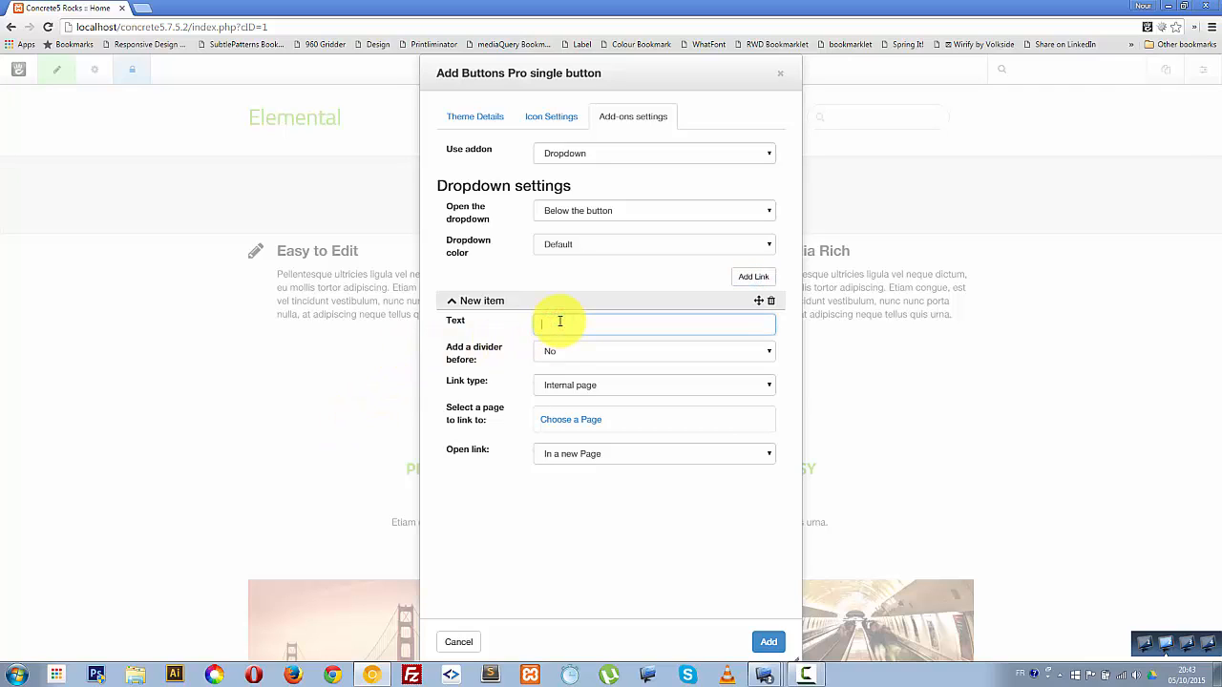
pyautogui.write('Kalmo')
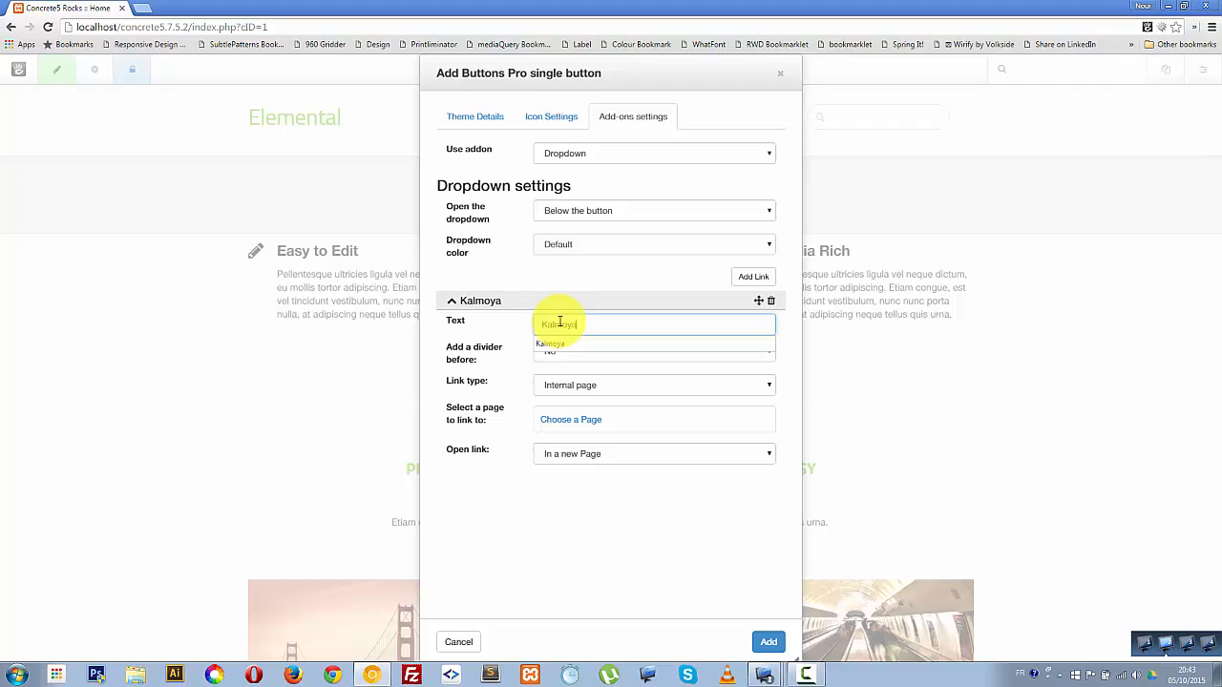
pyautogui.hotkey('ctrl', 'a')
pyautogui.press('BackSpace')
pyautogui.write('S')
pyautogui.click(623, 525)
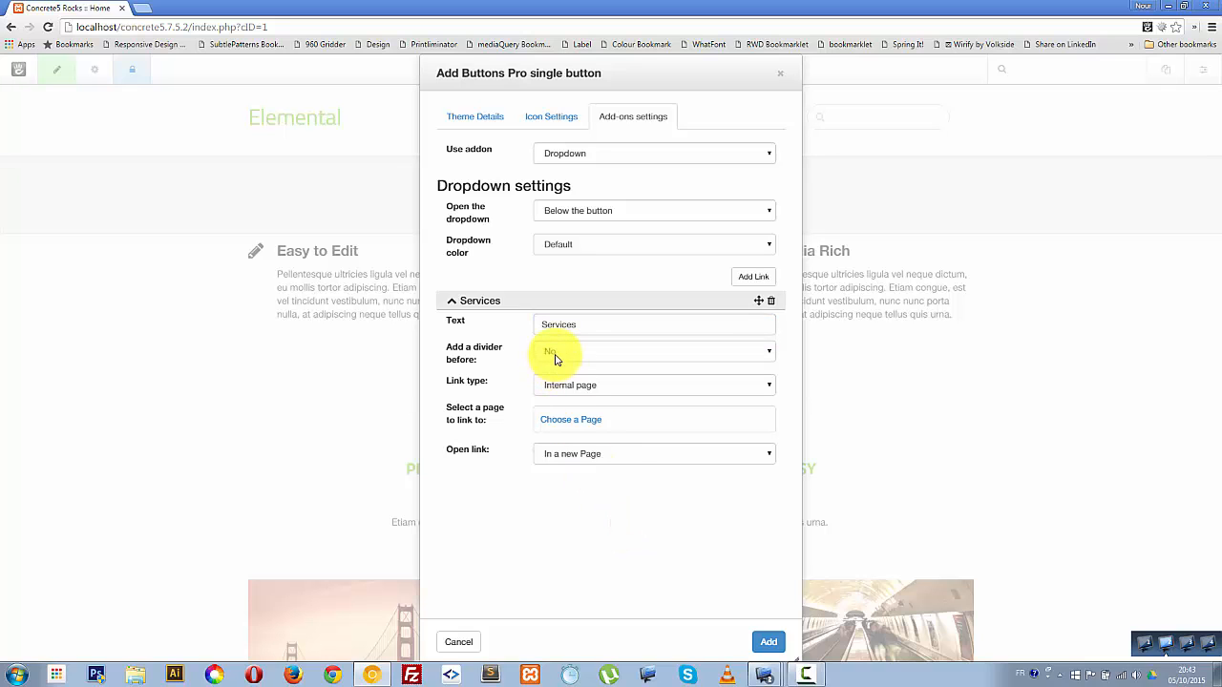
# Step: Link the Services item to the internal Services page and have it open in a new page
pyautogui.click(570, 419)
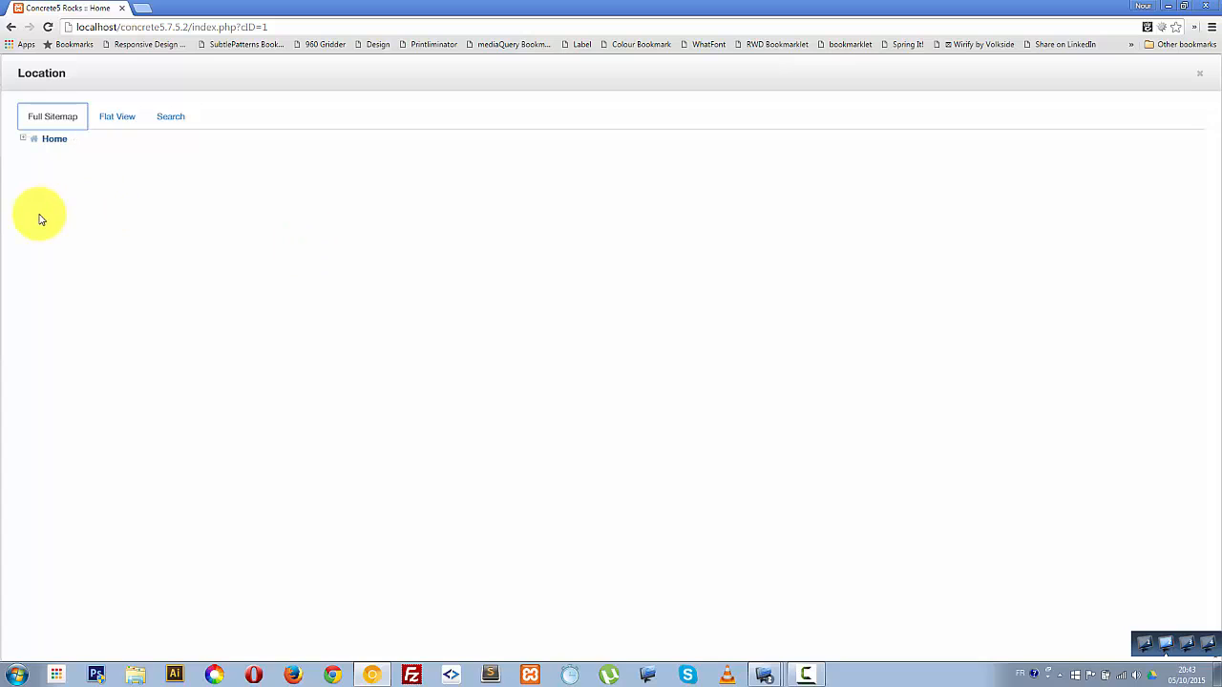
pyautogui.click(23, 139)
pyautogui.click(65, 154)
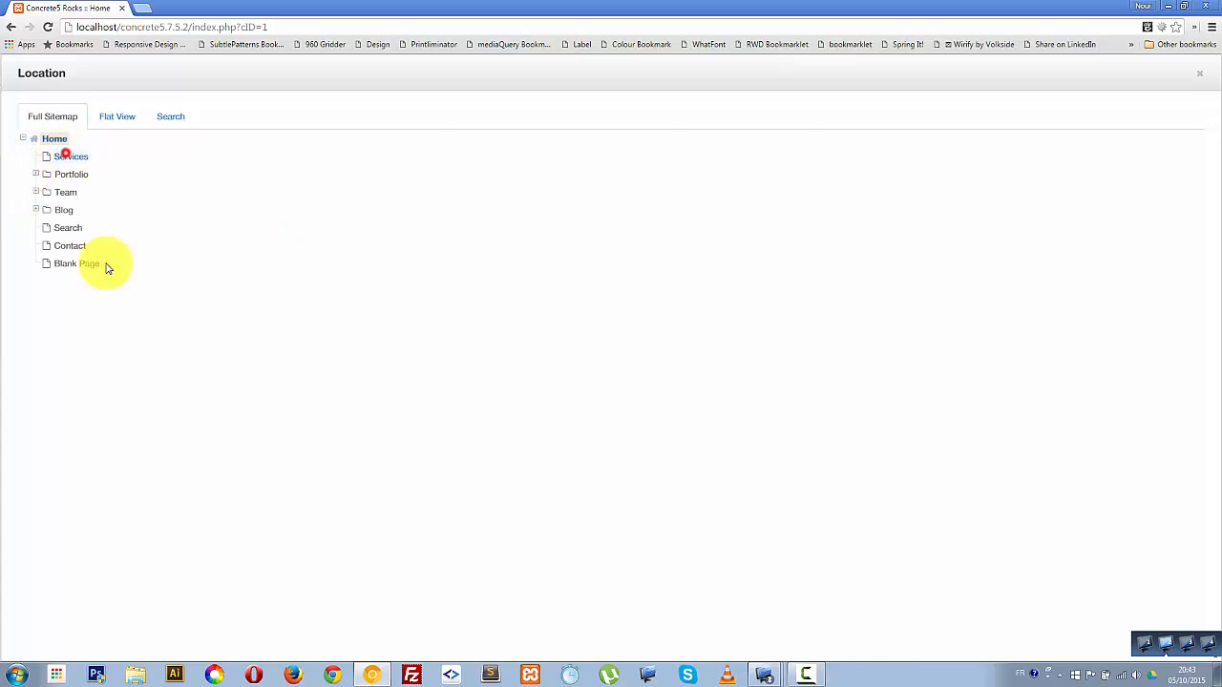
pyautogui.click(560, 456)
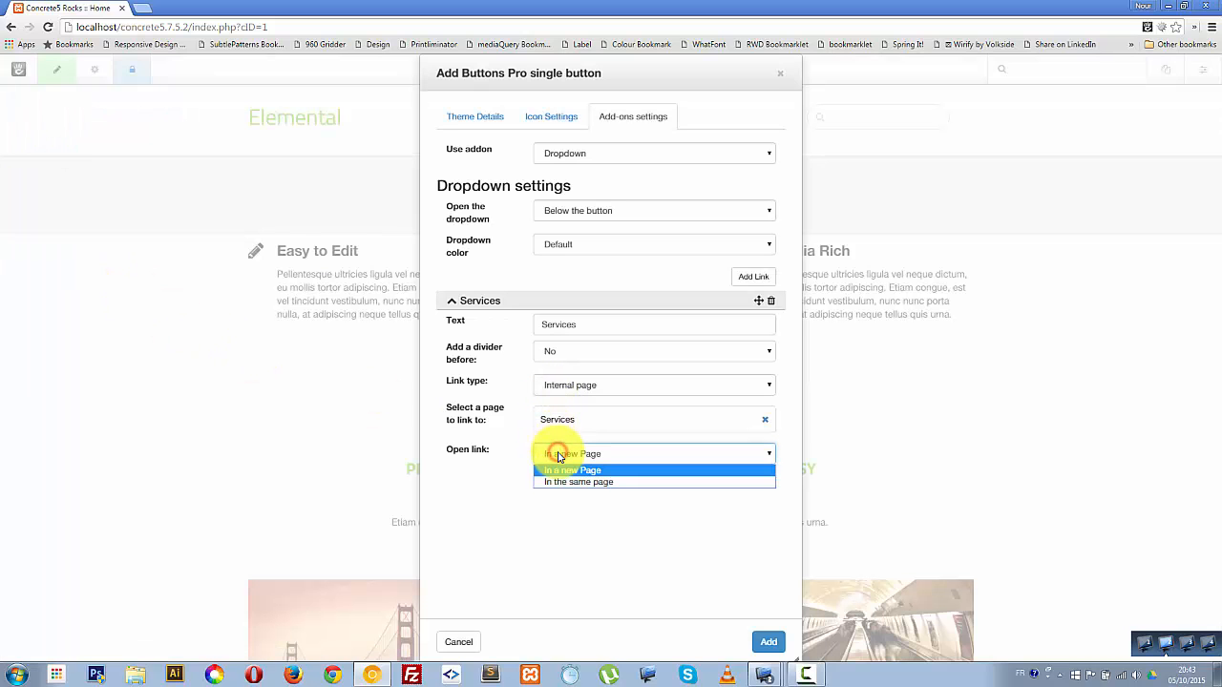
pyautogui.click(559, 456)
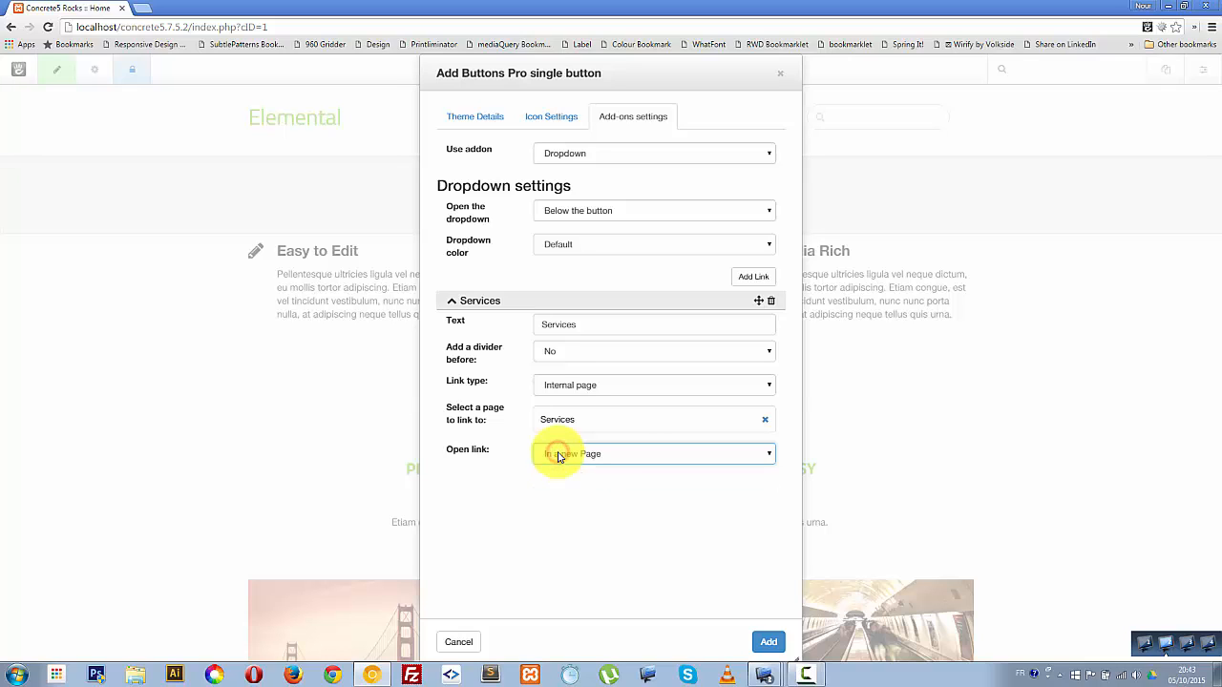
# Step: Add a second dropdown link with the text Kalmoya and a divider before it
pyautogui.click(763, 281)
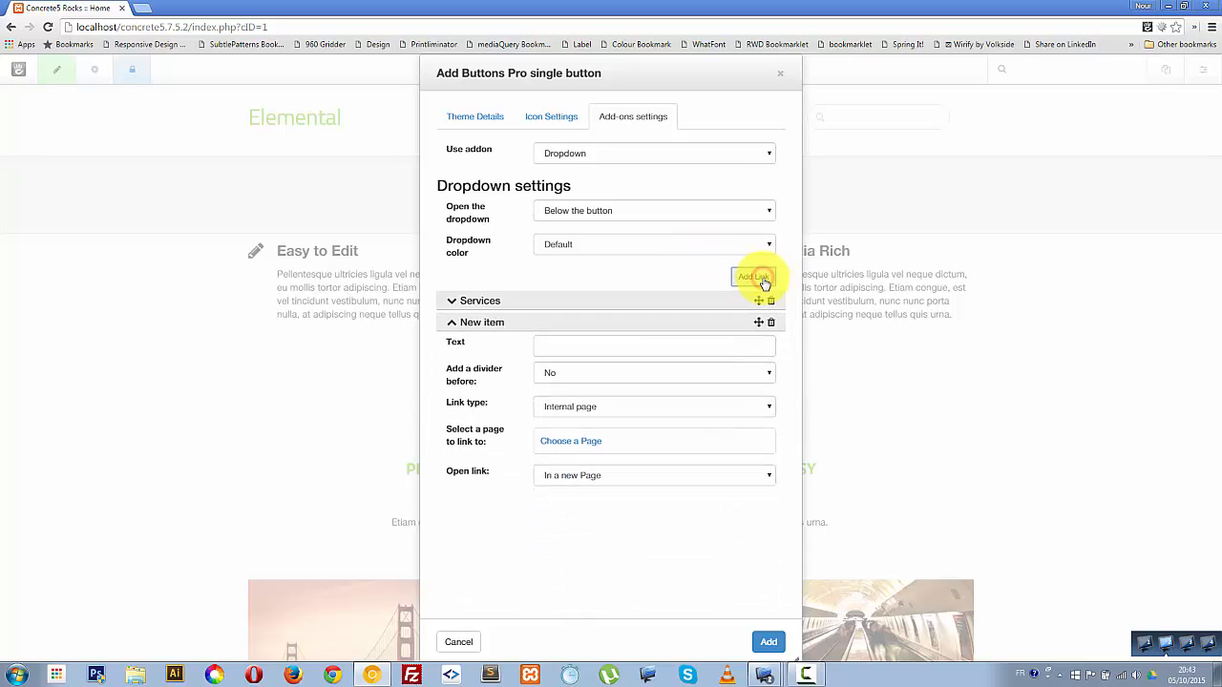
pyautogui.click(554, 349)
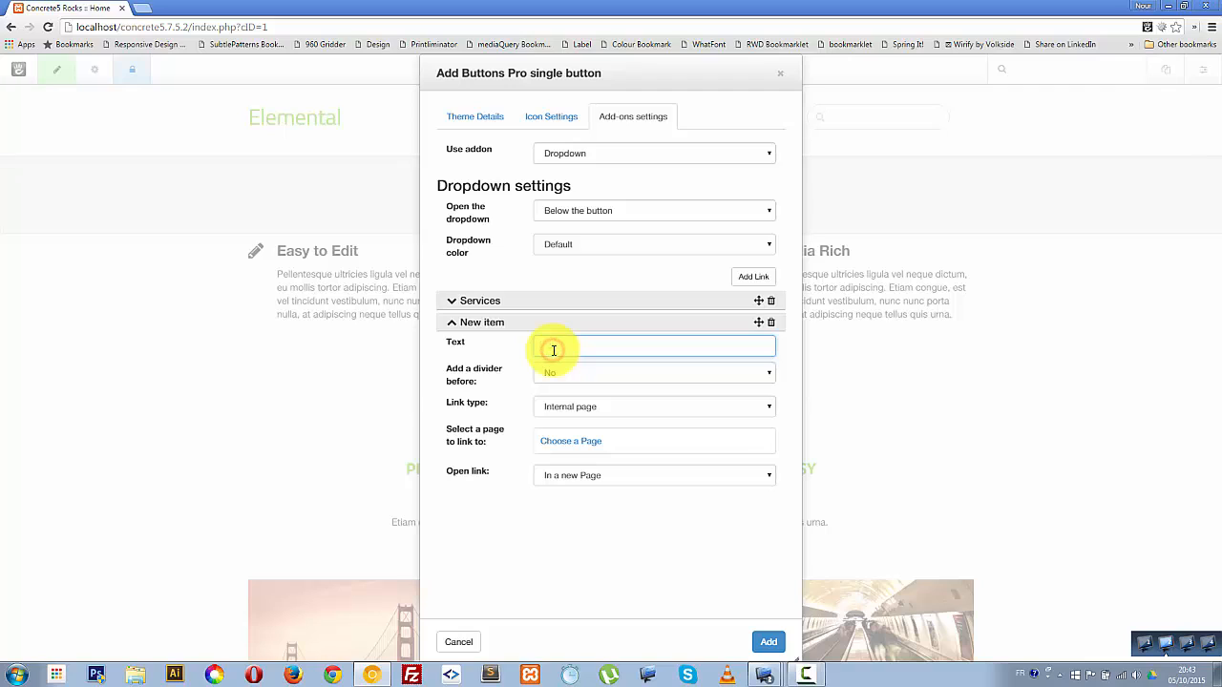
pyautogui.write('Kalmoya')
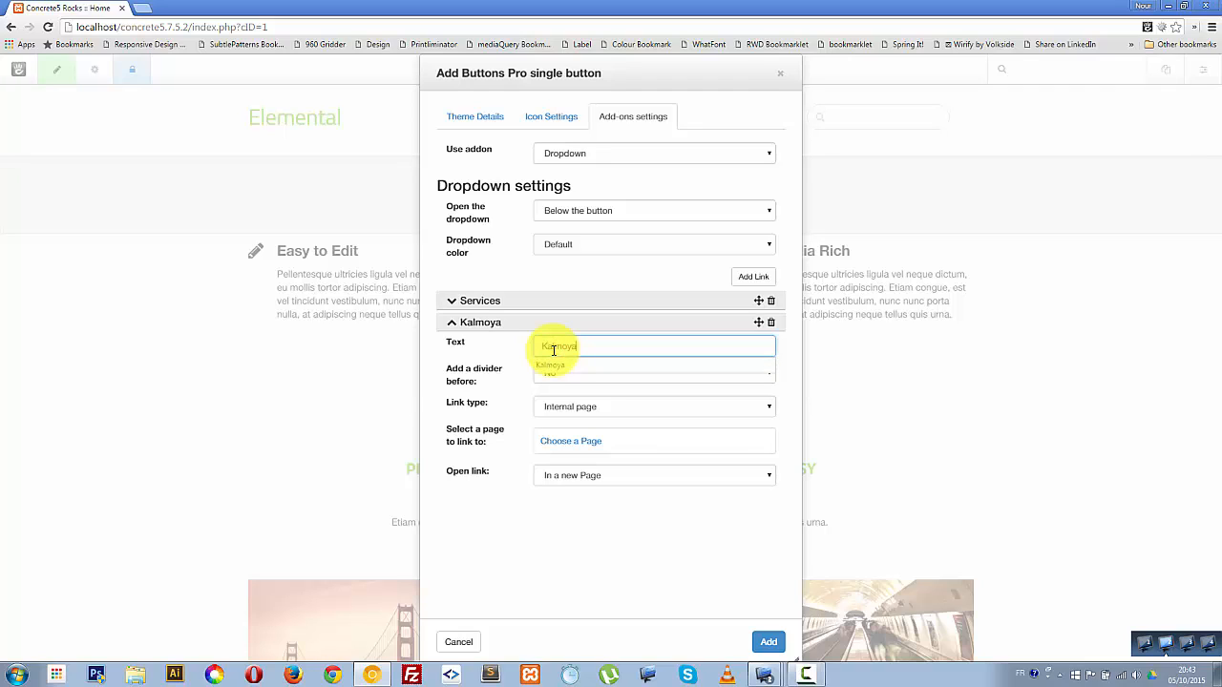
pyautogui.press('Tab')
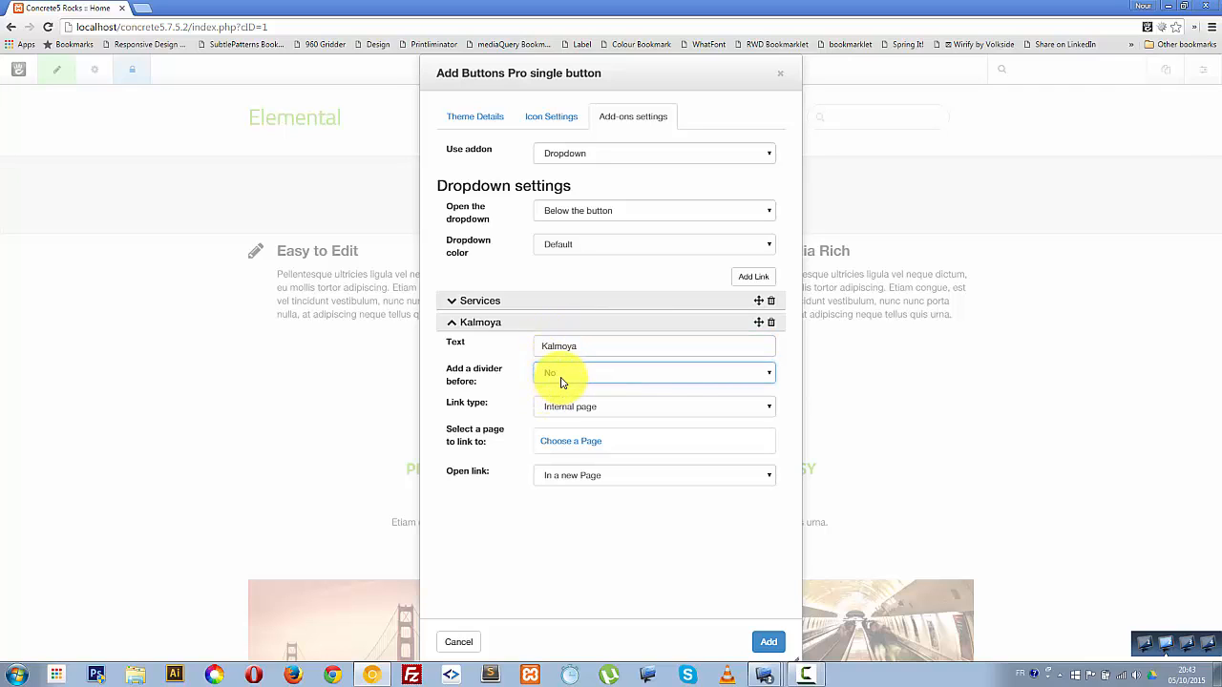
pyautogui.click(561, 382)
pyautogui.click(559, 401)
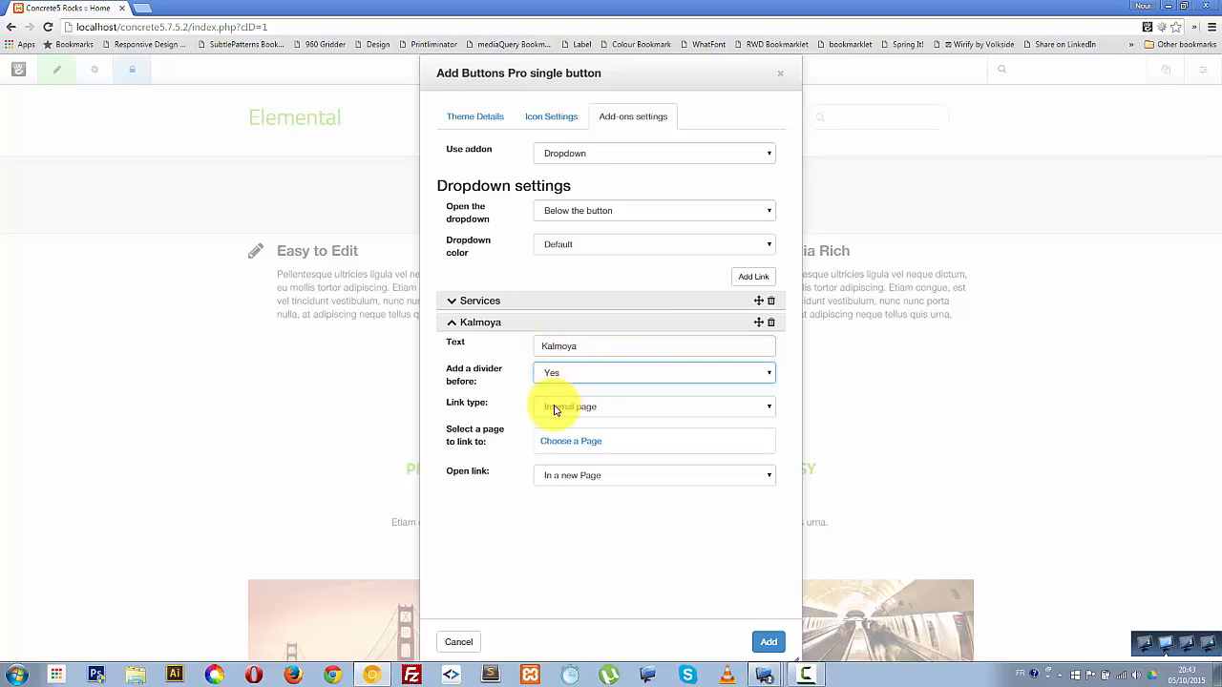
pyautogui.click(555, 409)
pyautogui.click(558, 431)
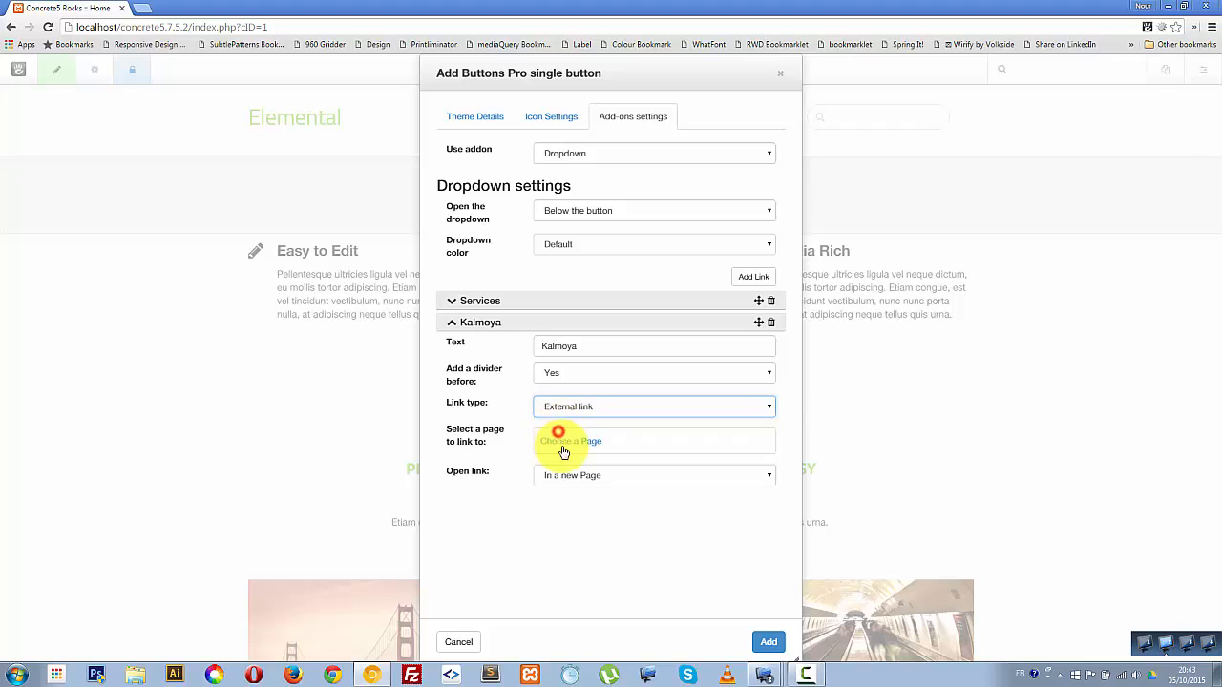
pyautogui.click(572, 436)
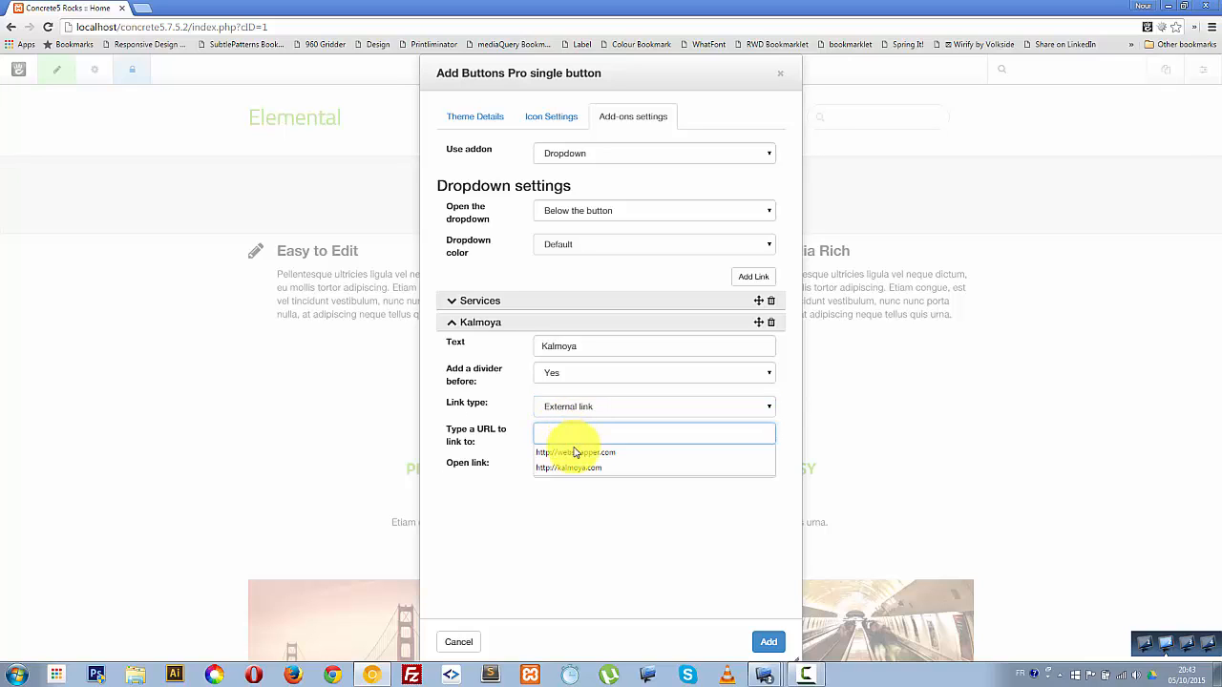
pyautogui.click(571, 468)
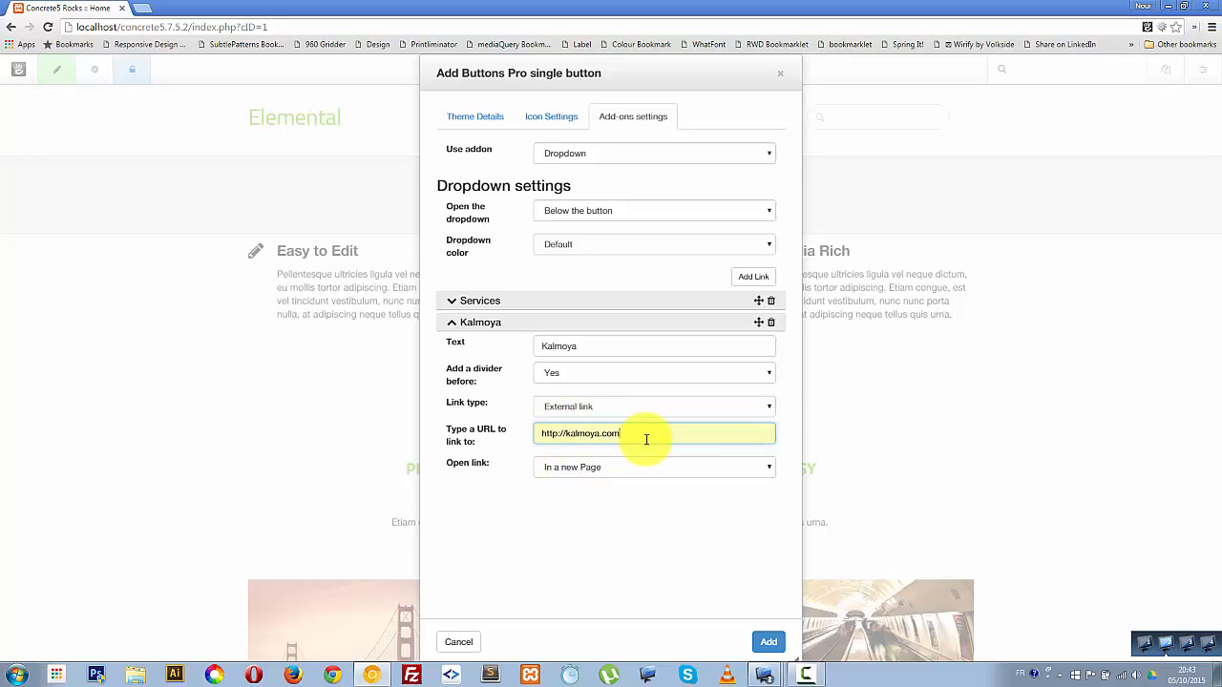
pyautogui.click(743, 278)
pyautogui.click(584, 367)
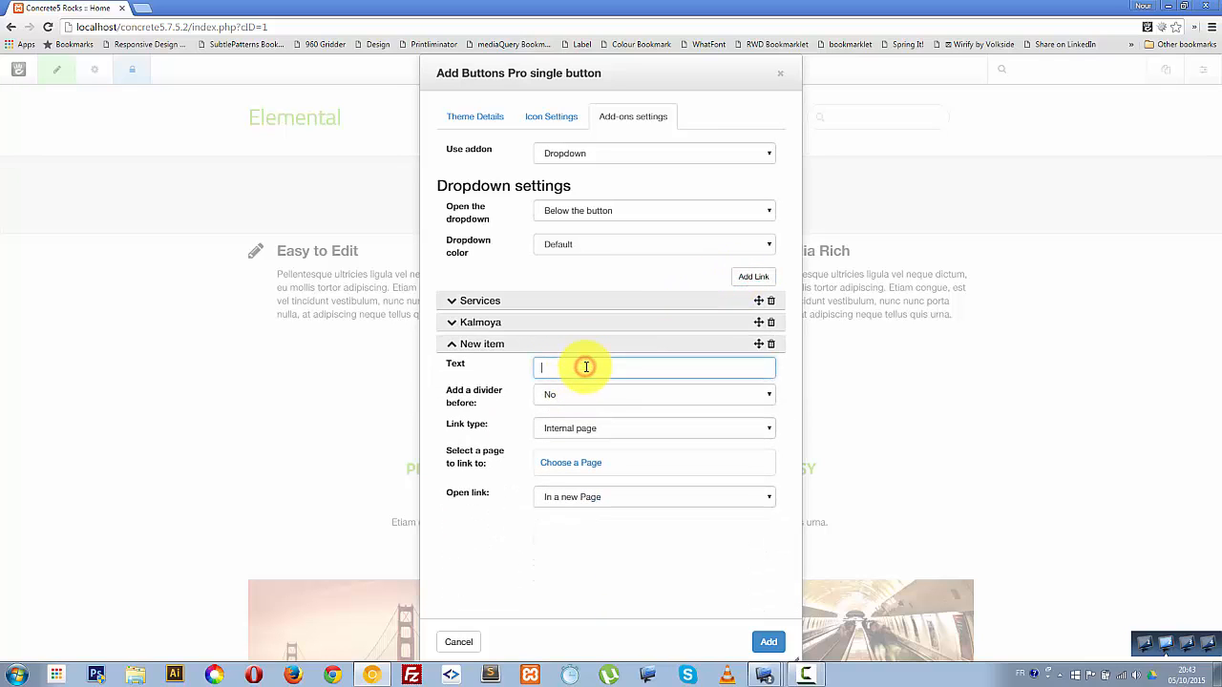
pyautogui.write('Webstrapper')
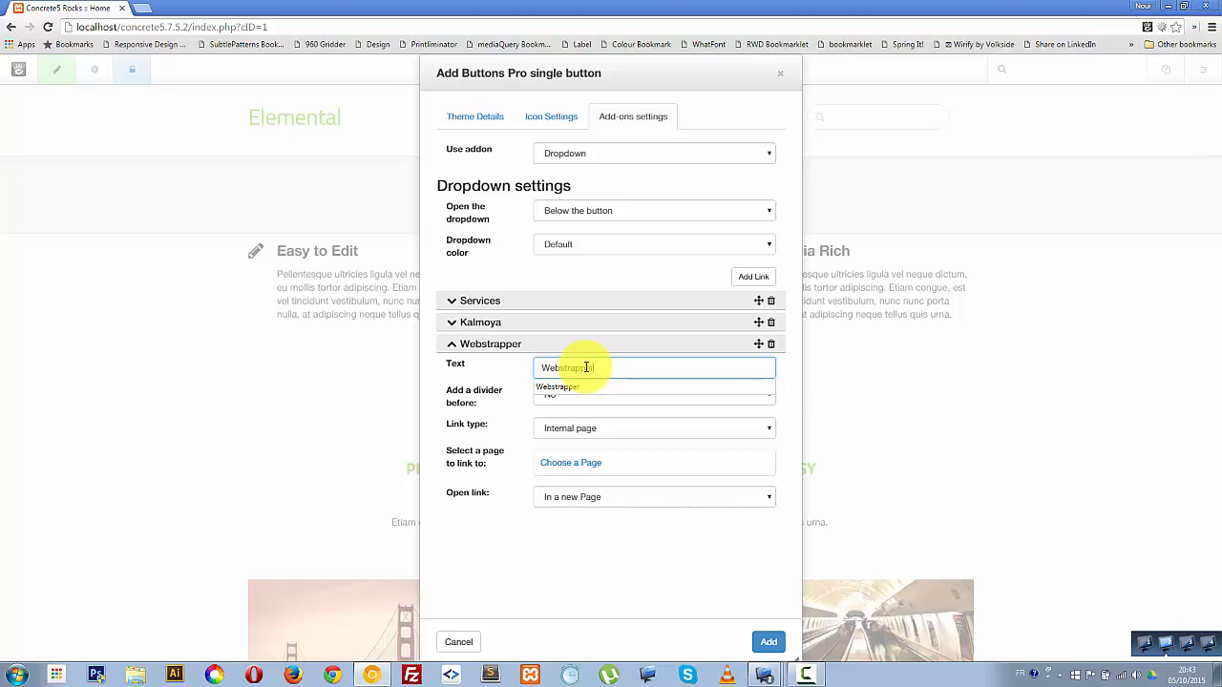
pyautogui.click(573, 386)
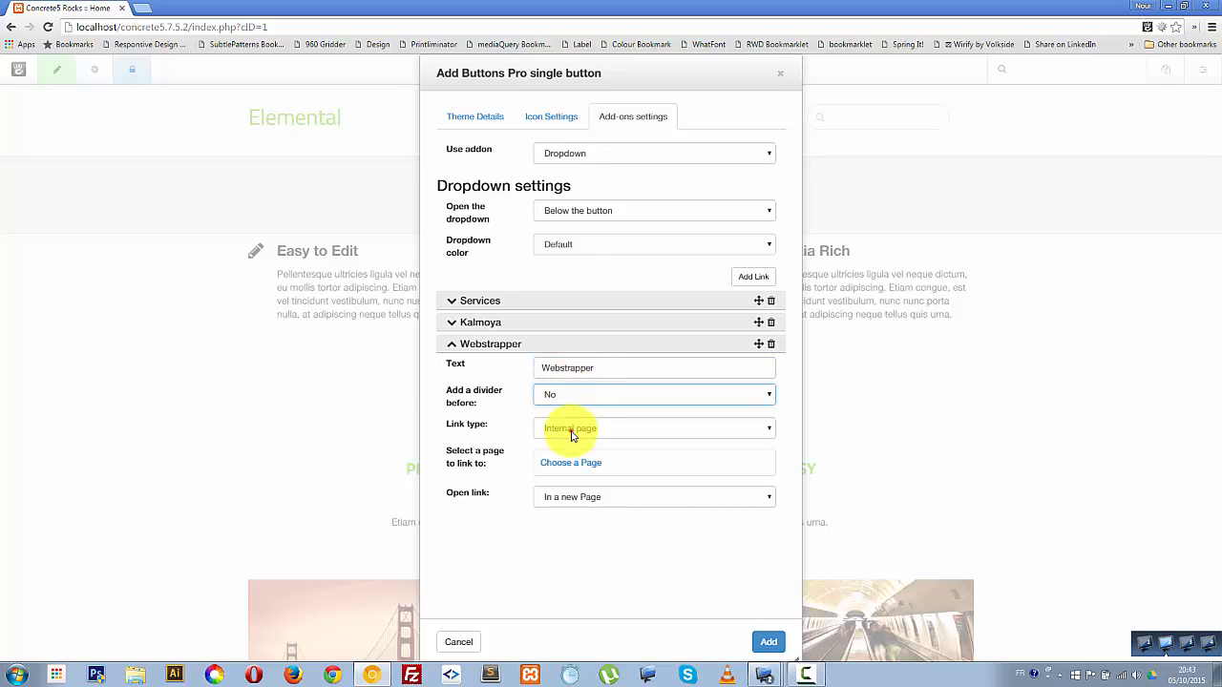
pyautogui.click(572, 429)
pyautogui.click(568, 457)
pyautogui.click(572, 456)
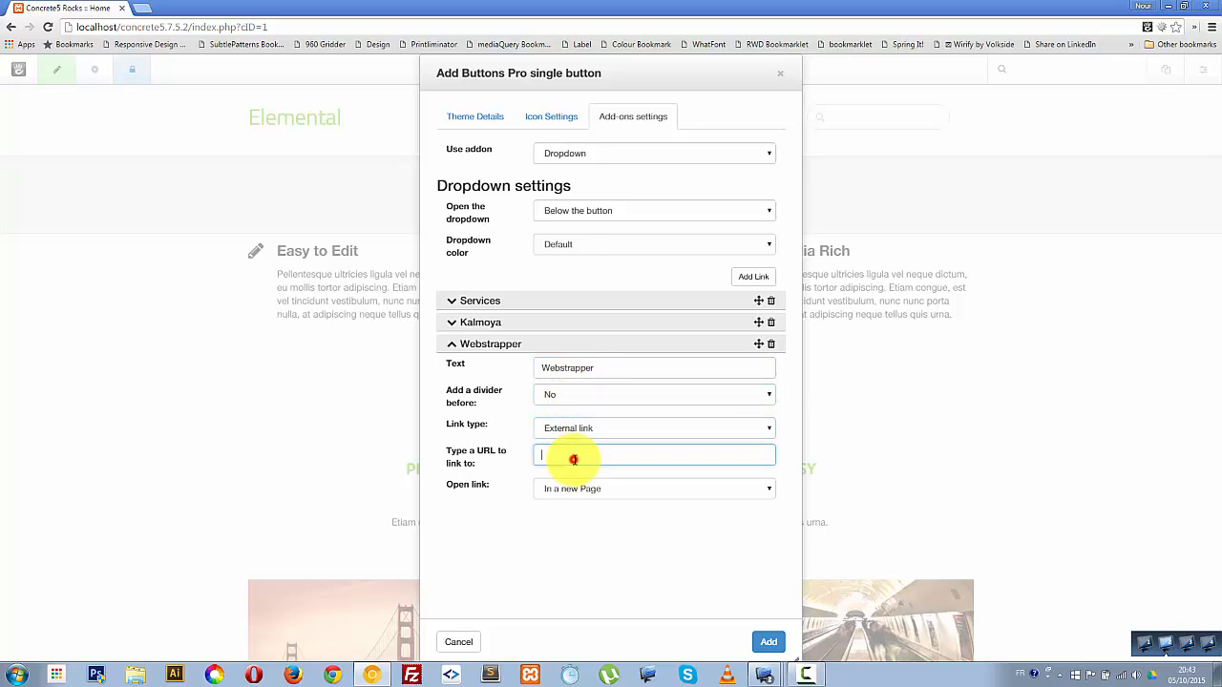
pyautogui.click(577, 473)
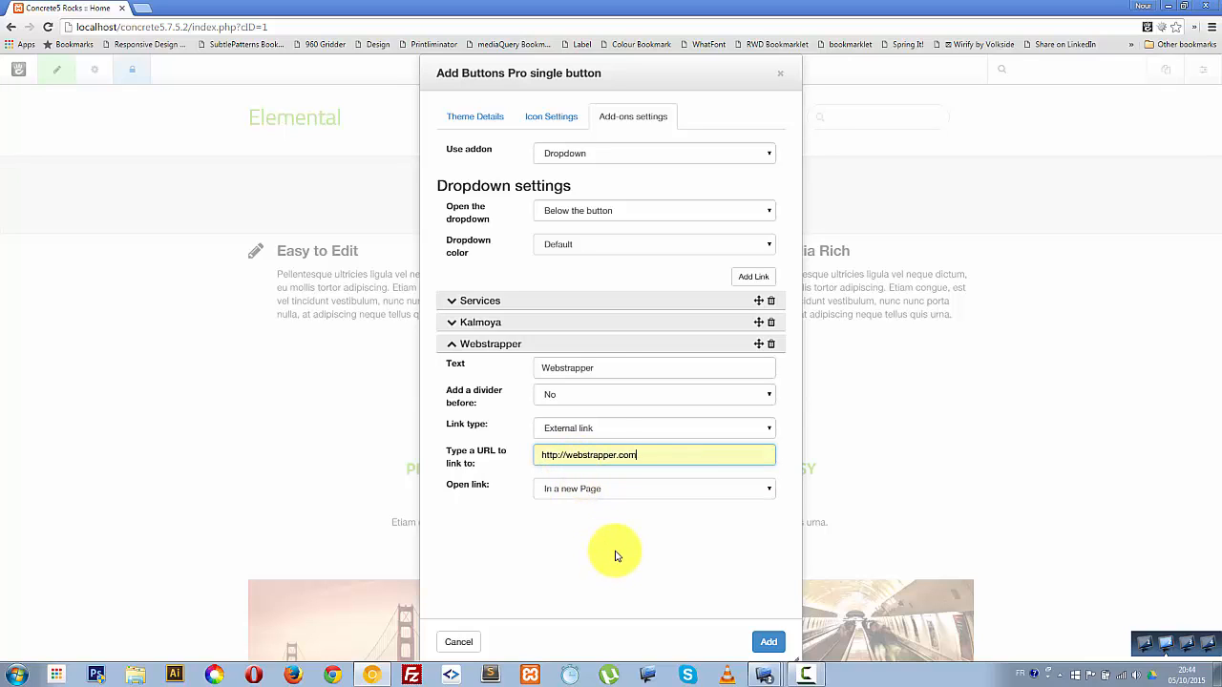
# Step: Add a fourth dropdown link with the text Download an image and a divider before it
pyautogui.click(746, 280)
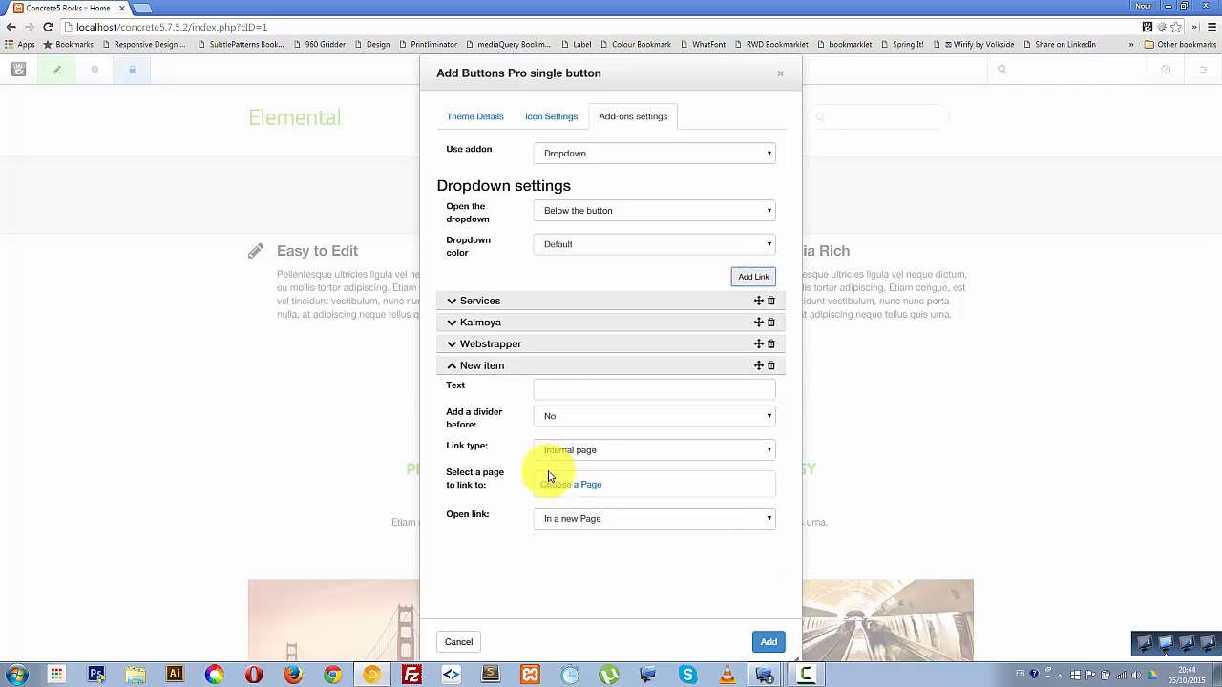
pyautogui.click(564, 394)
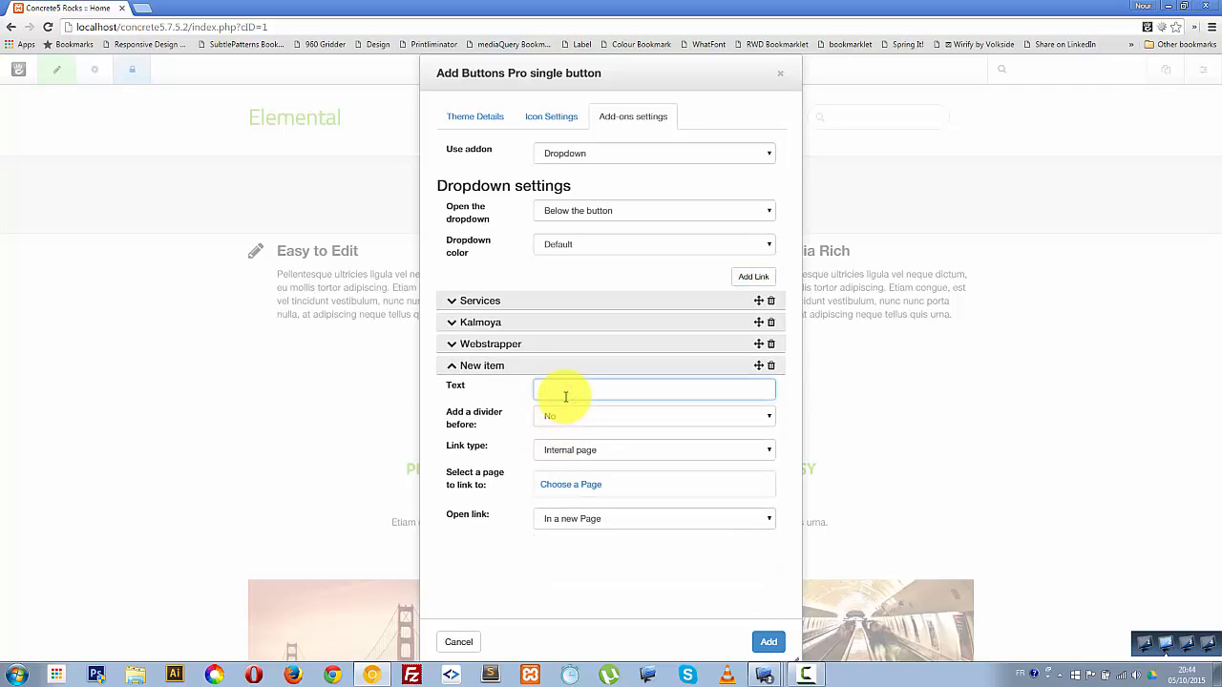
pyautogui.write('Download an image')
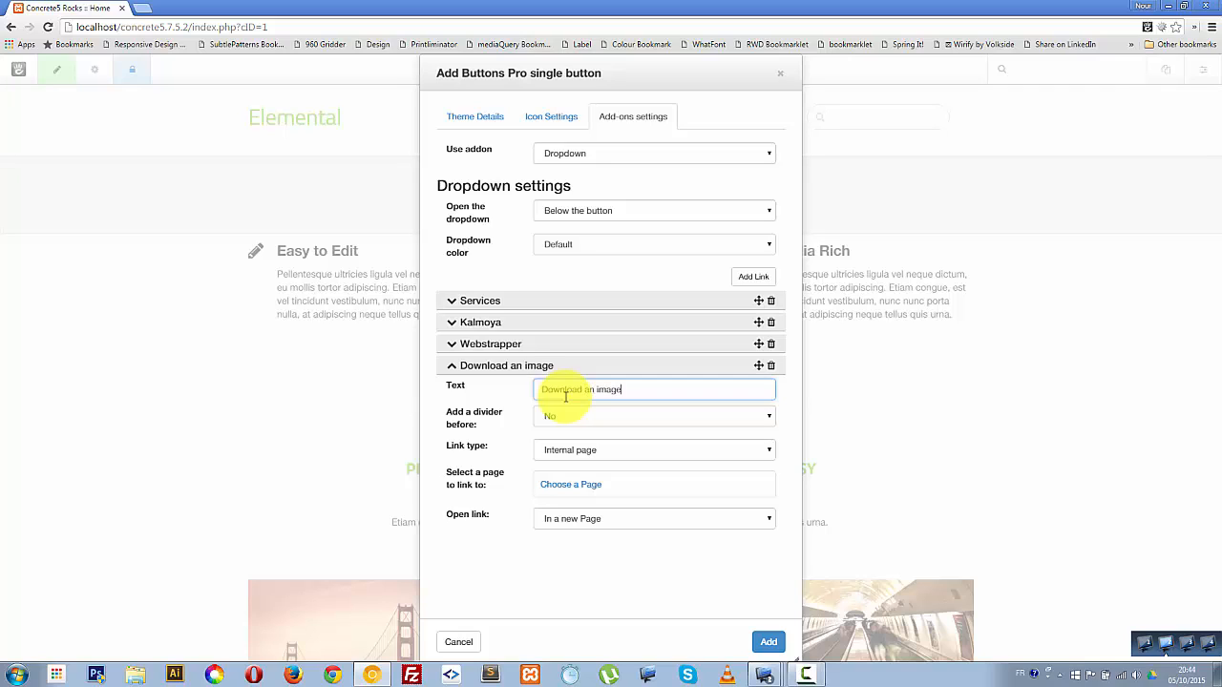
pyautogui.click(550, 417)
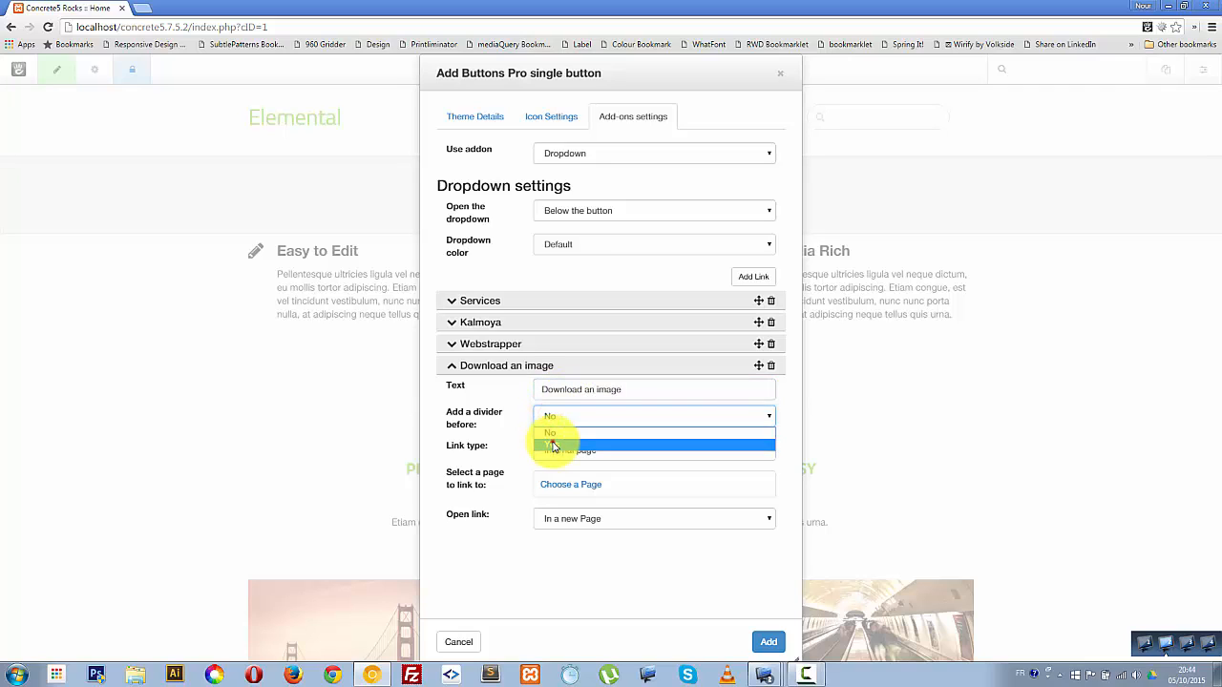
pyautogui.click(553, 443)
# Step: Make the Download an image item a file link to sunset.jpg with forced download set to Yes
pyautogui.click(552, 449)
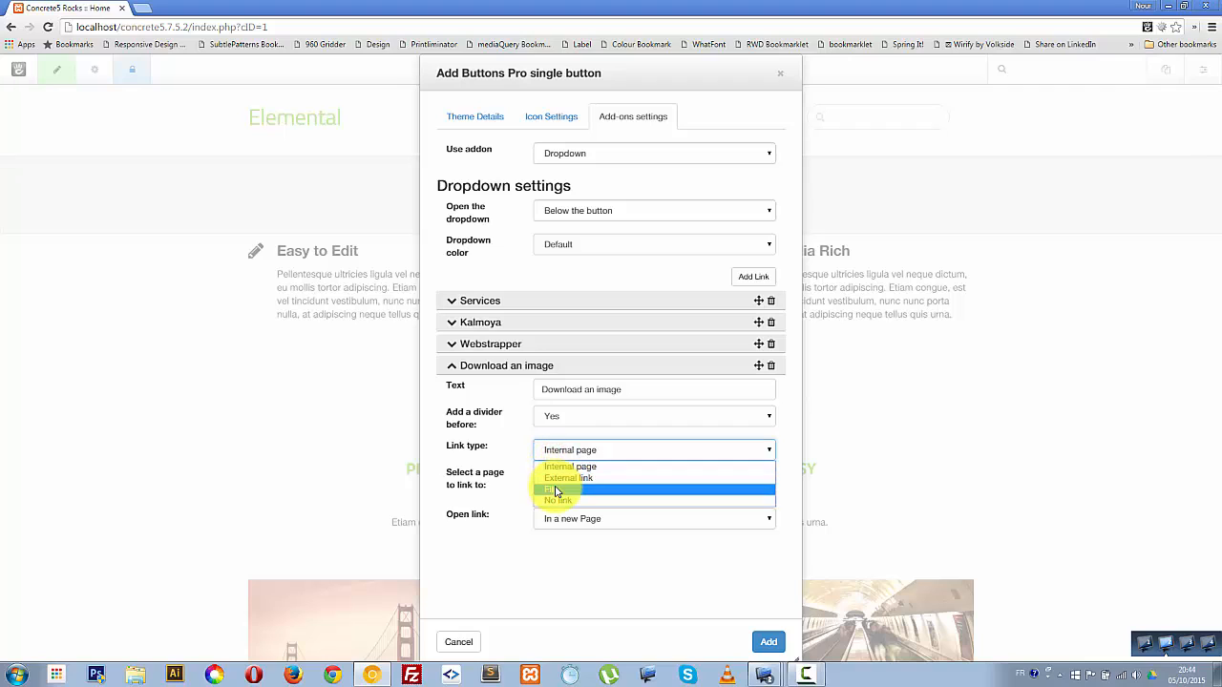
pyautogui.click(556, 489)
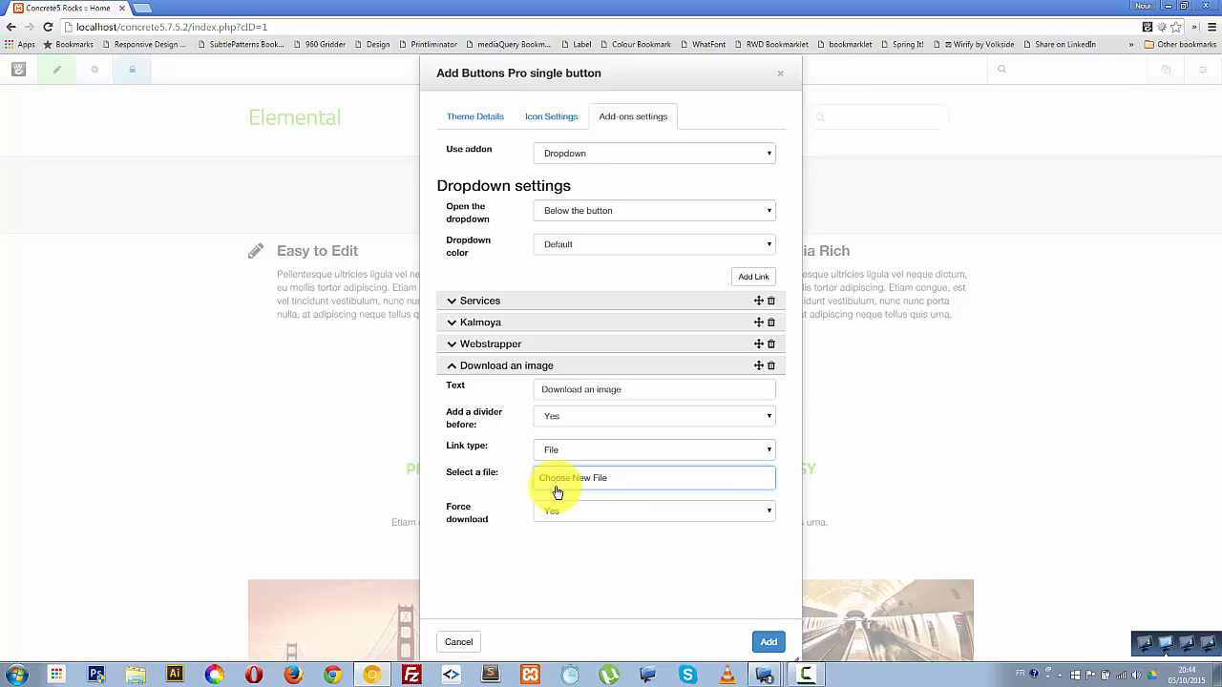
pyautogui.click(559, 490)
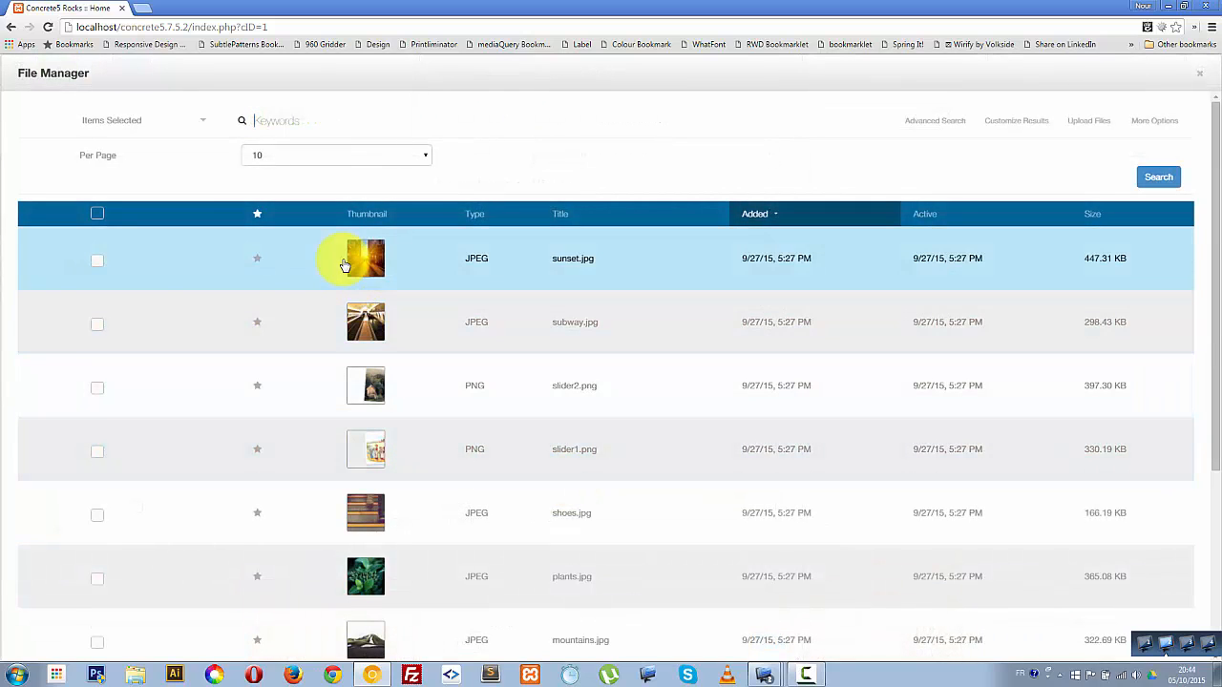
pyautogui.click(384, 276)
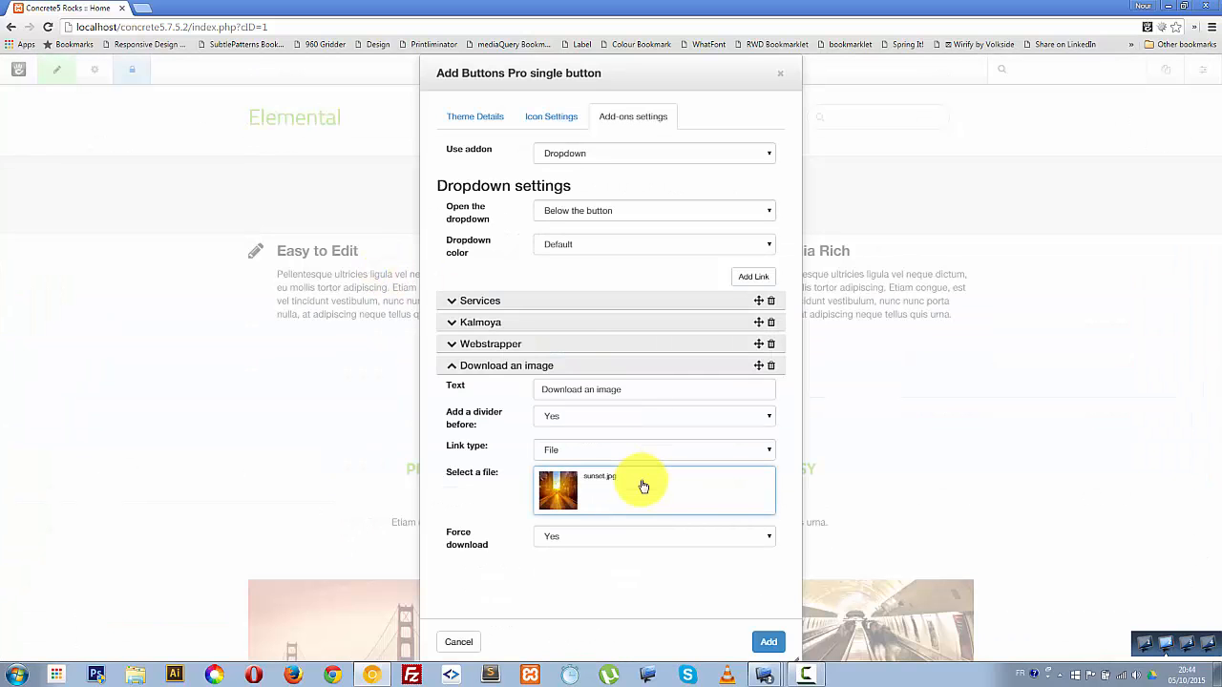
pyautogui.click(561, 543)
pyautogui.click(559, 549)
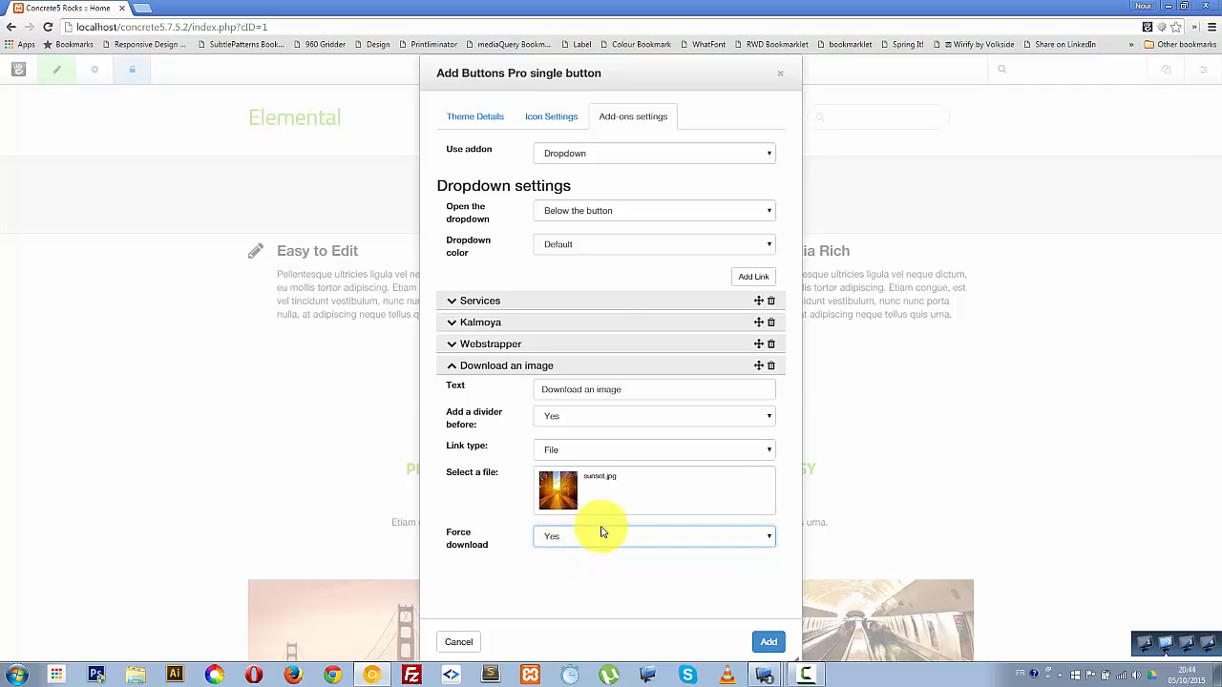
# Step: Add the configured button to the home page, save the page changes and leave edit mode
pyautogui.click(769, 643)
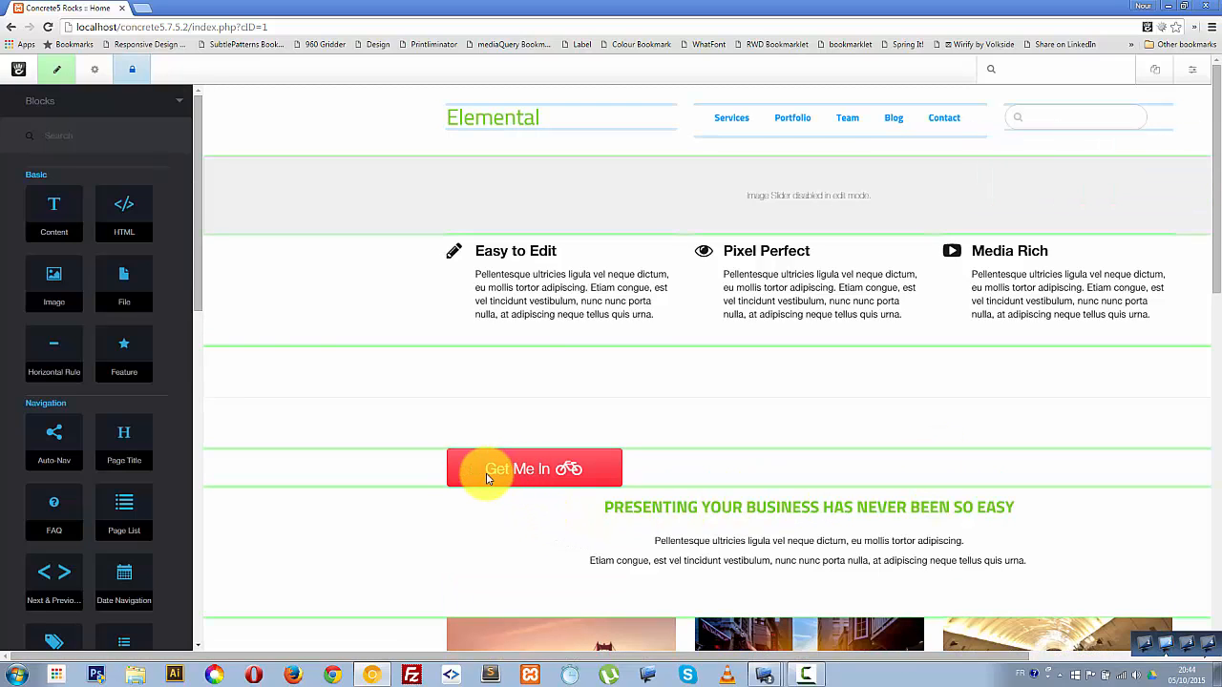
pyautogui.click(56, 69)
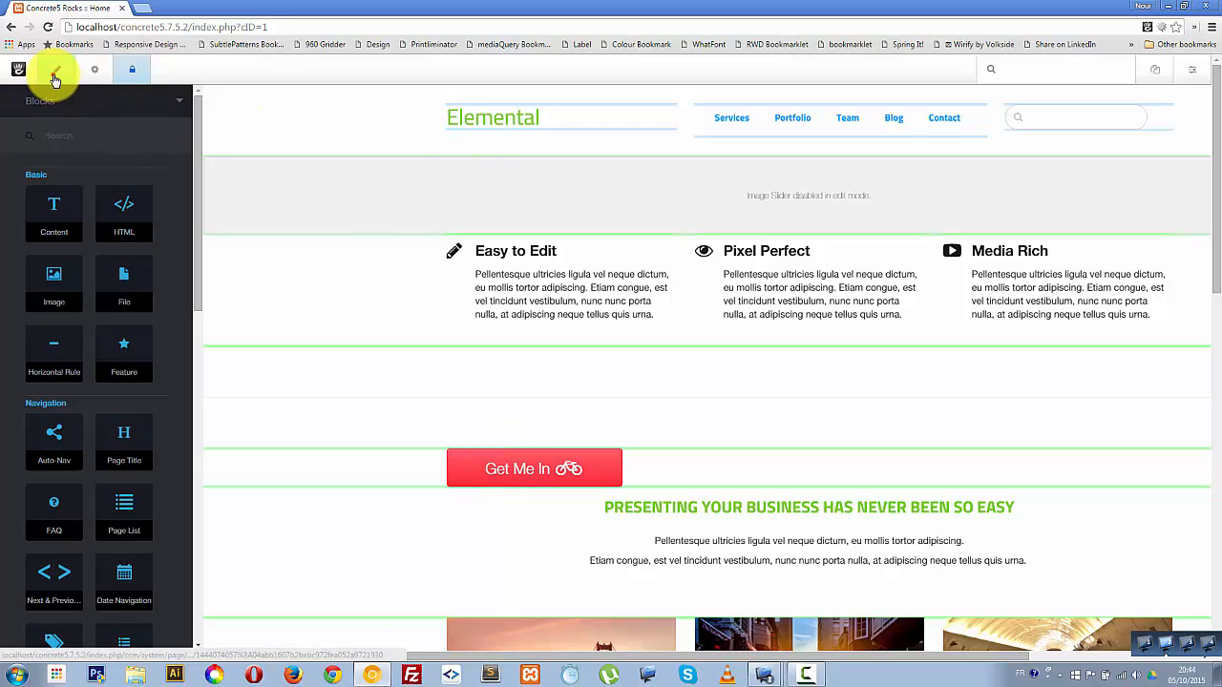
pyautogui.click(73, 182)
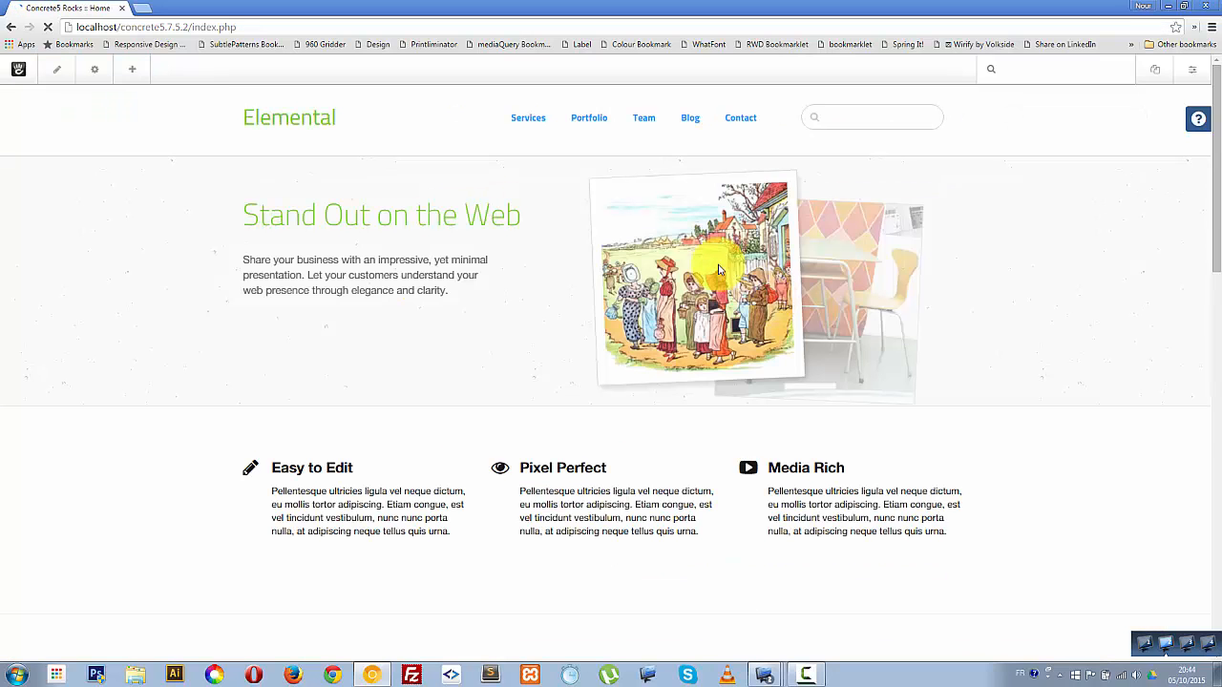
# Step: Test the Get Me In button's dropdown on the home page by following its Kalmoya and Download an image links
pyautogui.scroll(-3, 548, 301)
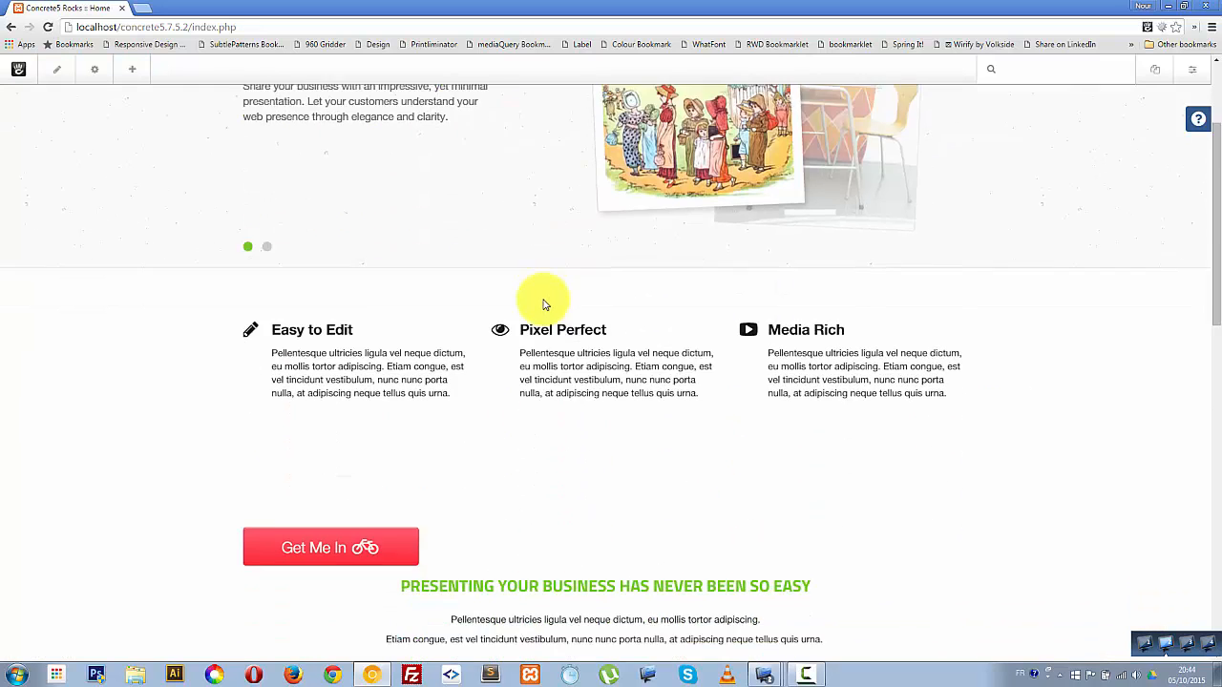
pyautogui.scroll(-3, 542, 304)
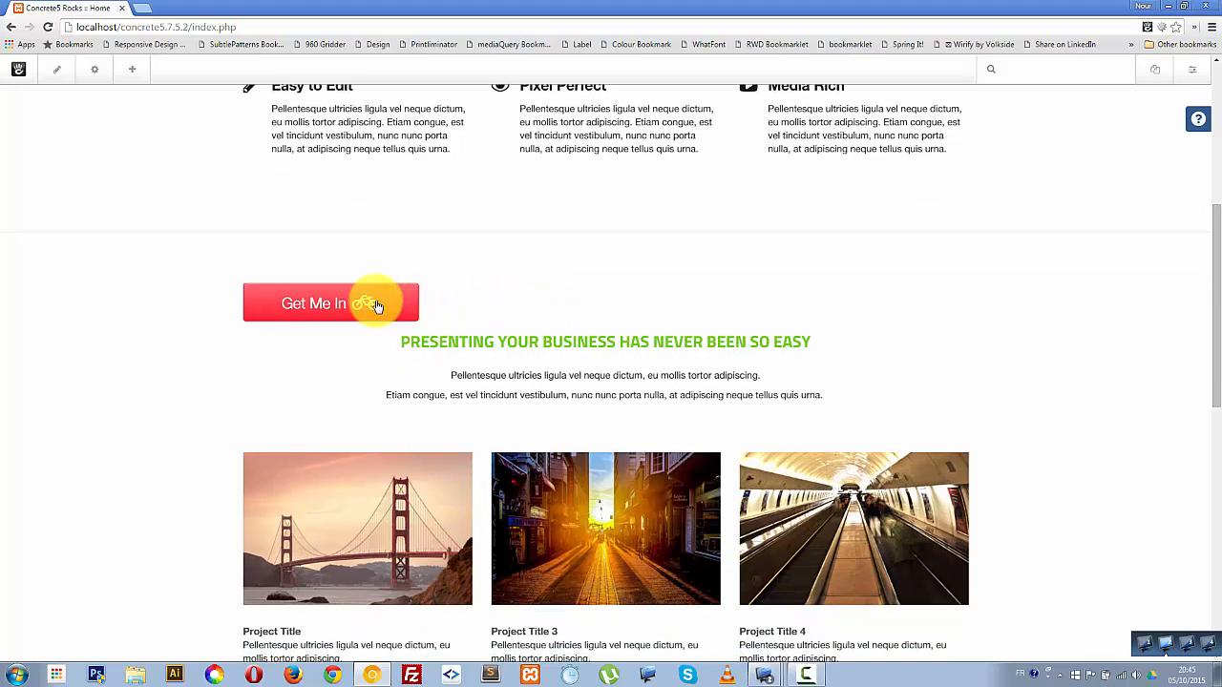
pyautogui.click(376, 305)
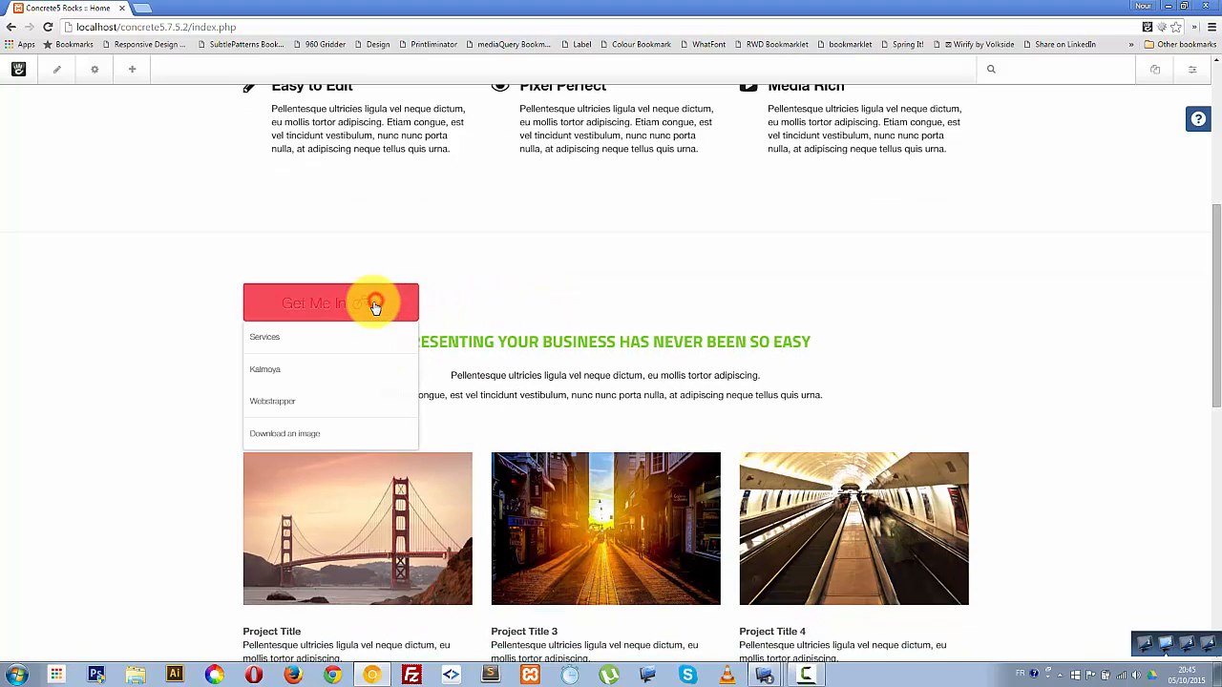
pyautogui.click(251, 374)
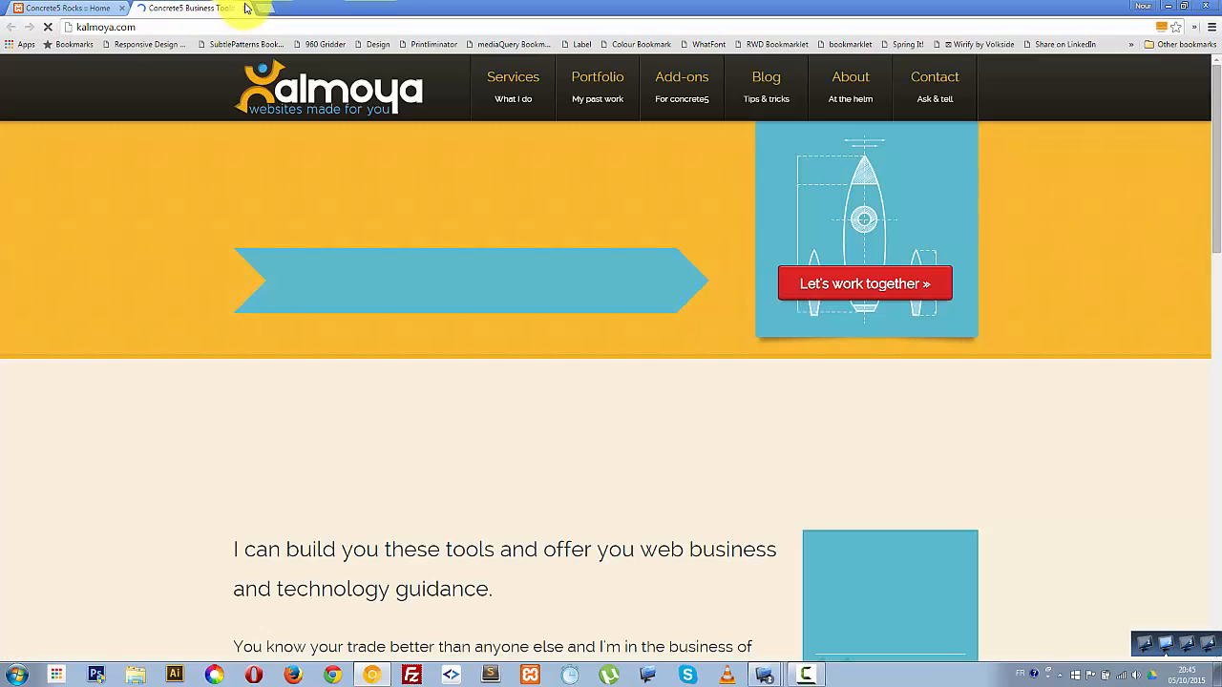
pyautogui.click(245, 9)
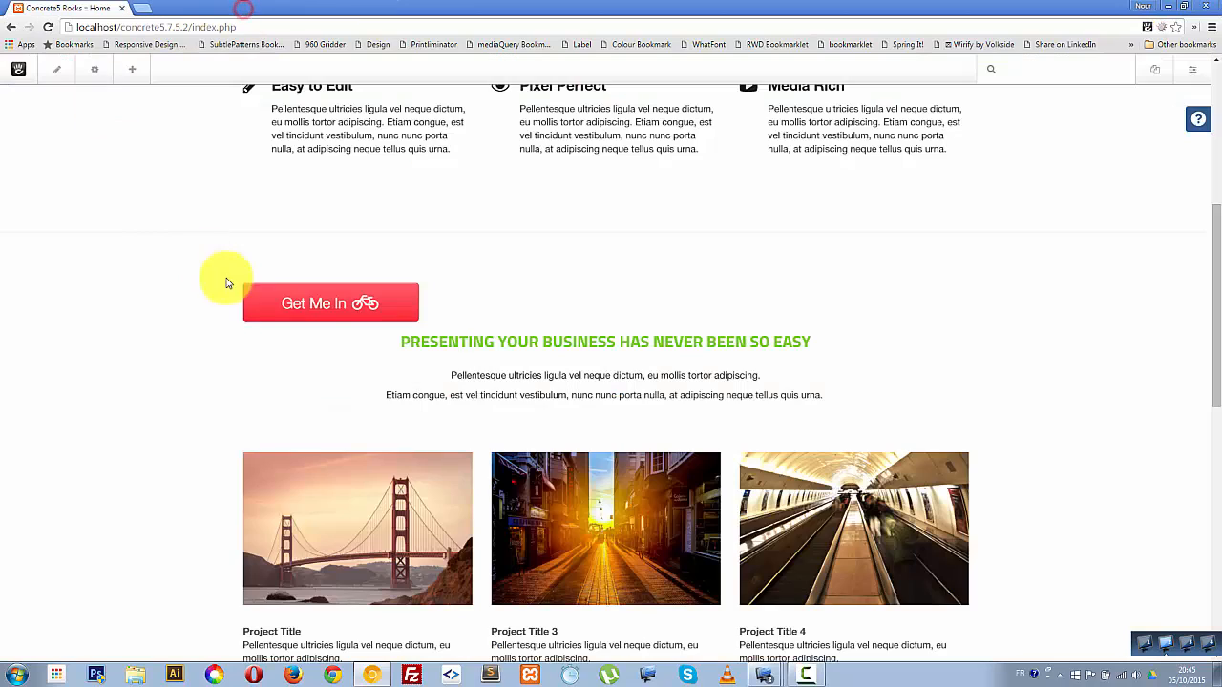
pyautogui.click(316, 308)
pyautogui.click(293, 437)
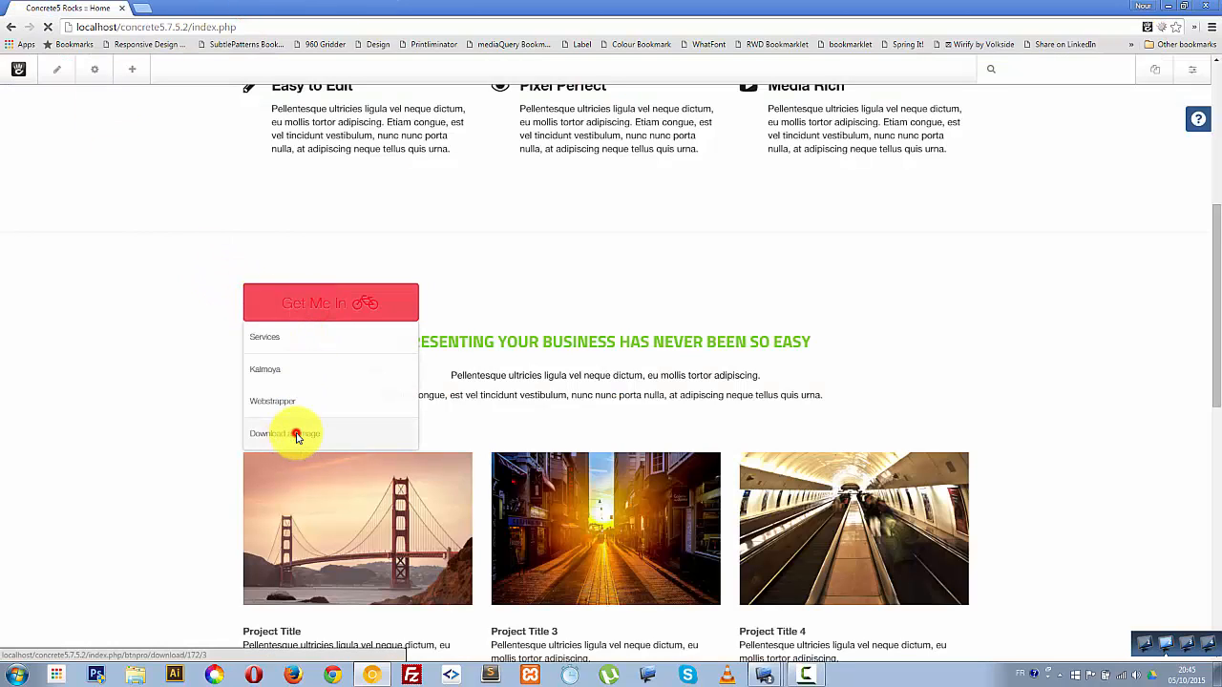